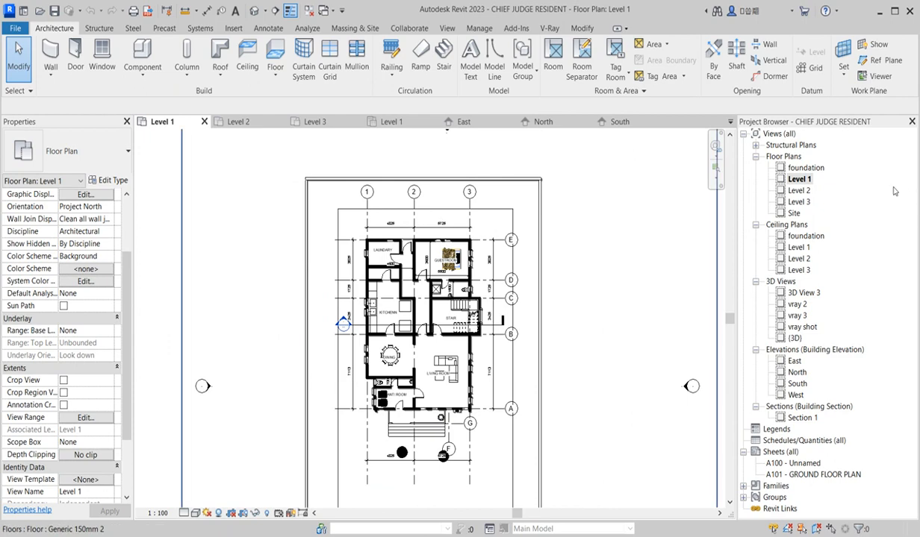
Open the Level 2 floor plan and look over its room layout
double_click(798, 190)
scroll(418, 299, up, 4)
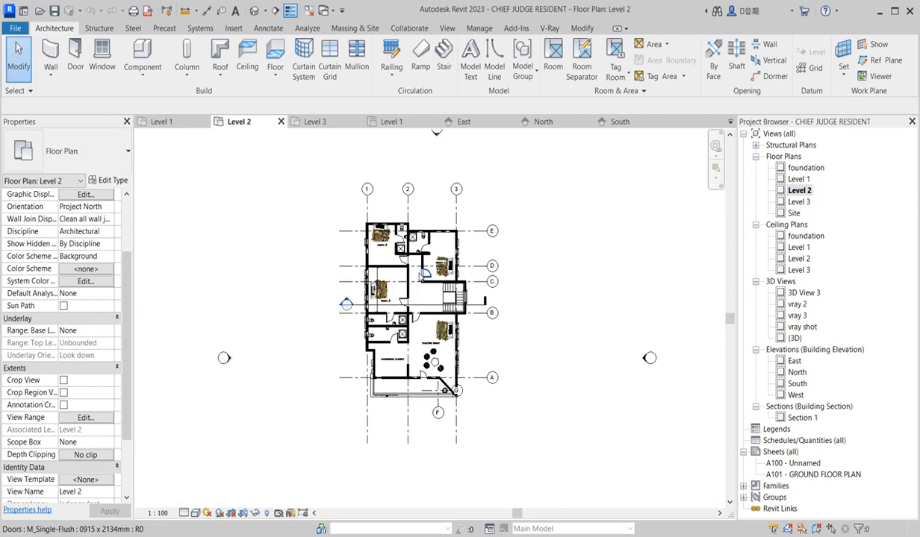
scroll(470, 259, down, 3)
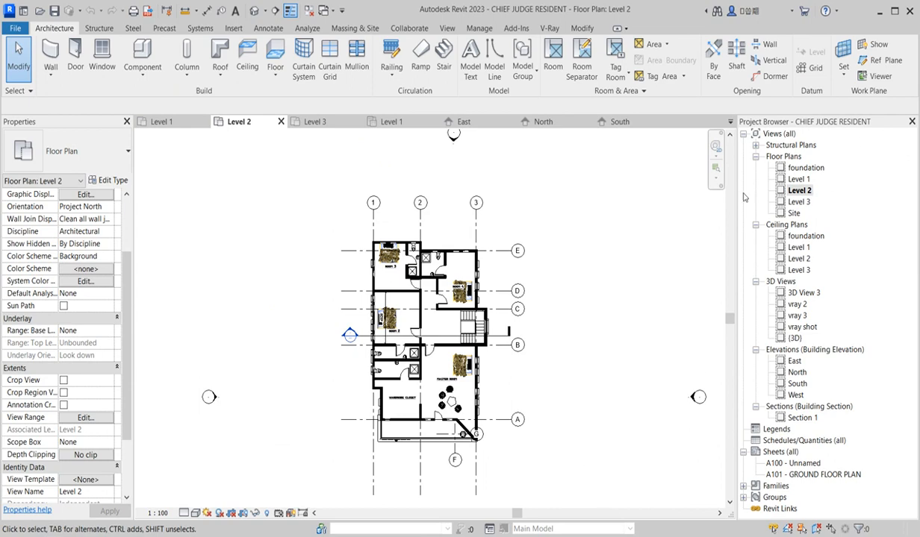
View the building's South and North elevations
double_click(797, 384)
double_click(796, 373)
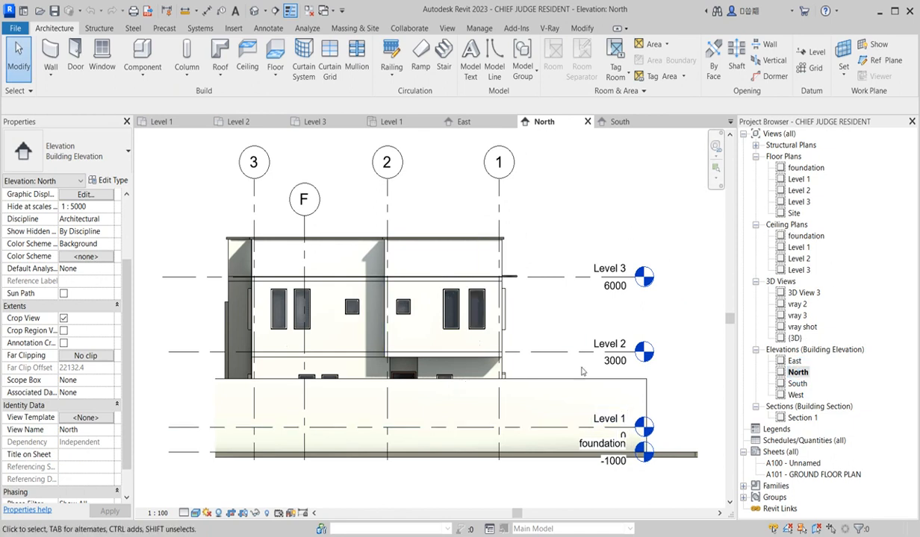
scroll(578, 367, down, 2)
scroll(421, 384, up, 2)
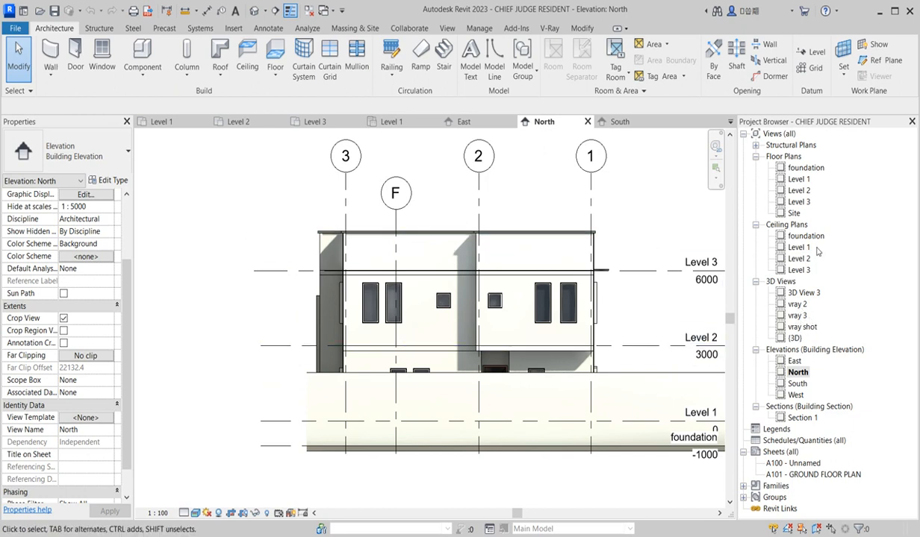
View the vray 2 camera view and examine the building's side and front facades in the vray 3 view
double_click(797, 305)
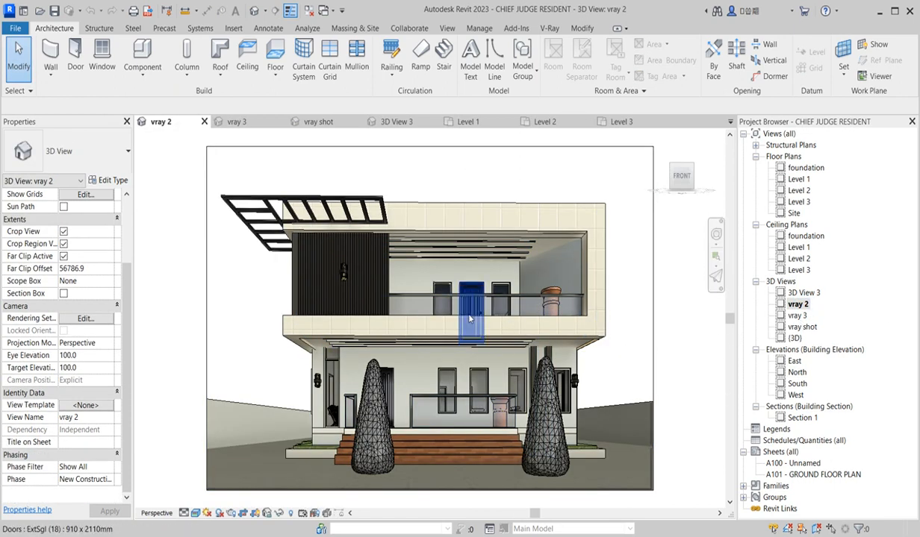
click(797, 316)
double_click(797, 315)
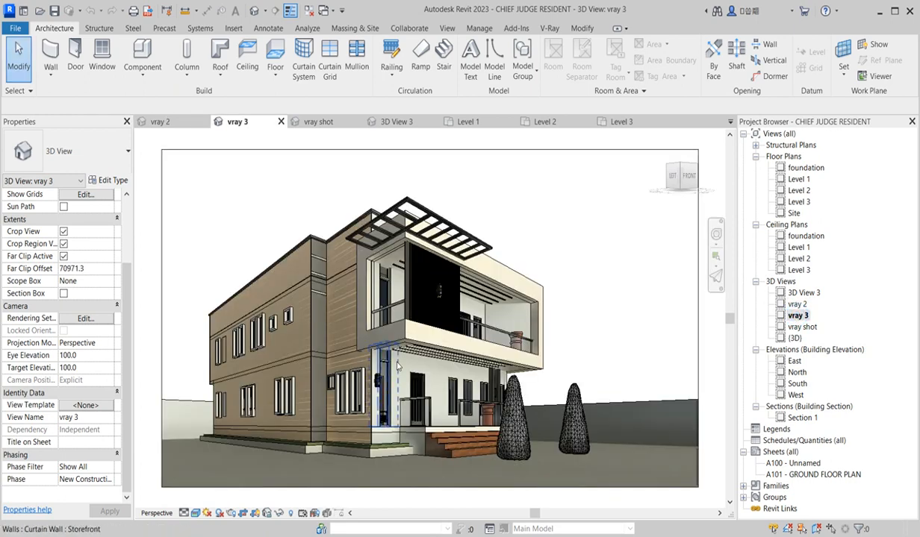
scroll(536, 366, up, 2)
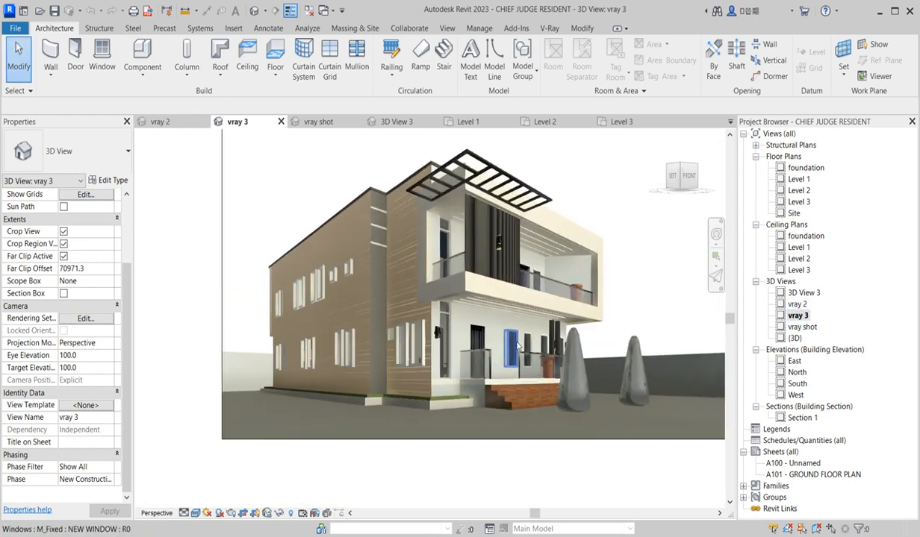
scroll(351, 321, up, 3)
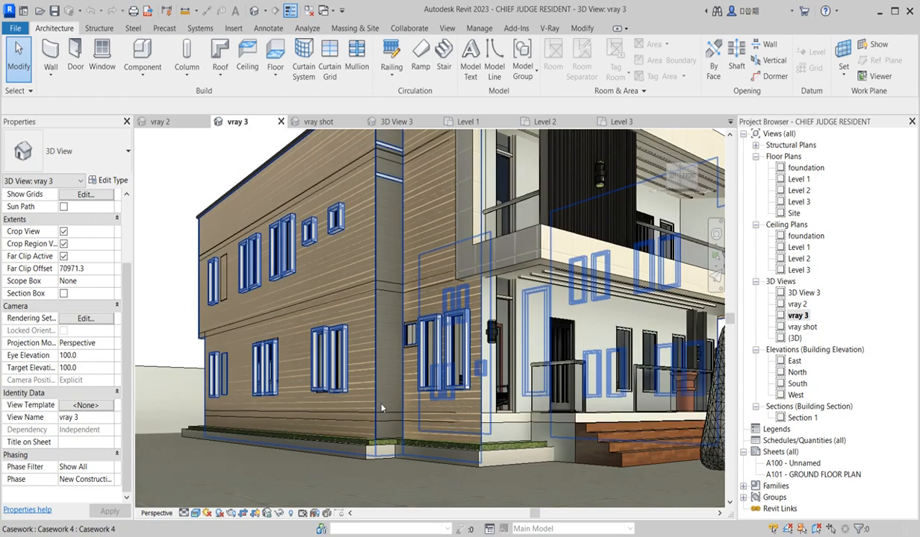
scroll(373, 441, down, 4)
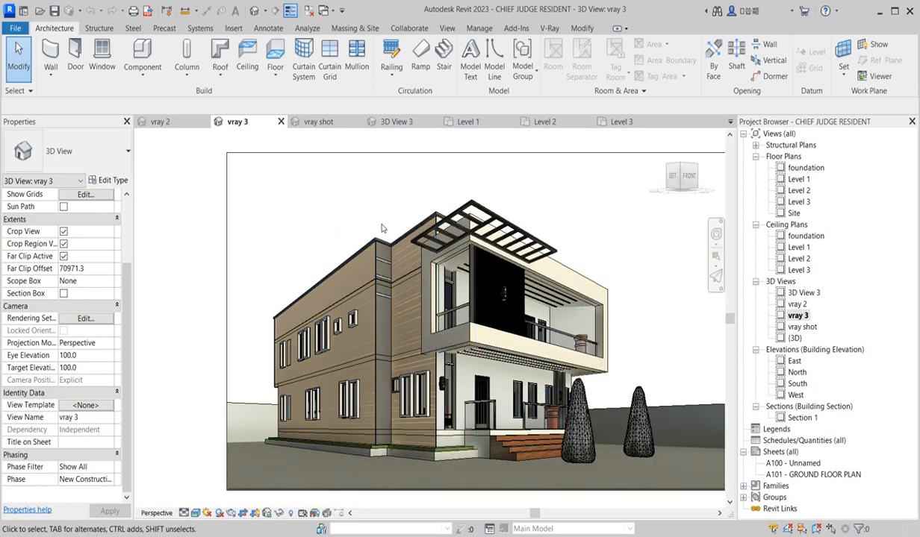
scroll(265, 413, up, 3)
scroll(264, 413, up, 2)
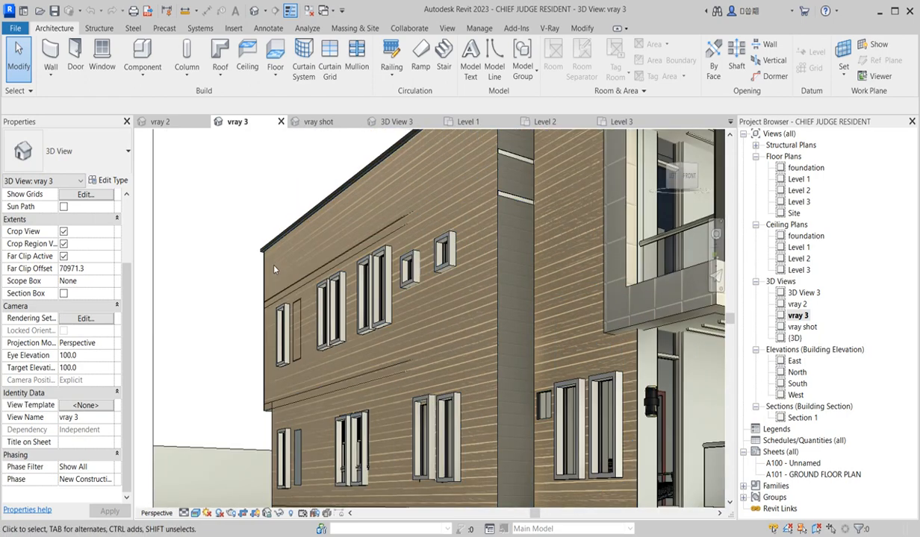
scroll(267, 398, down, 3)
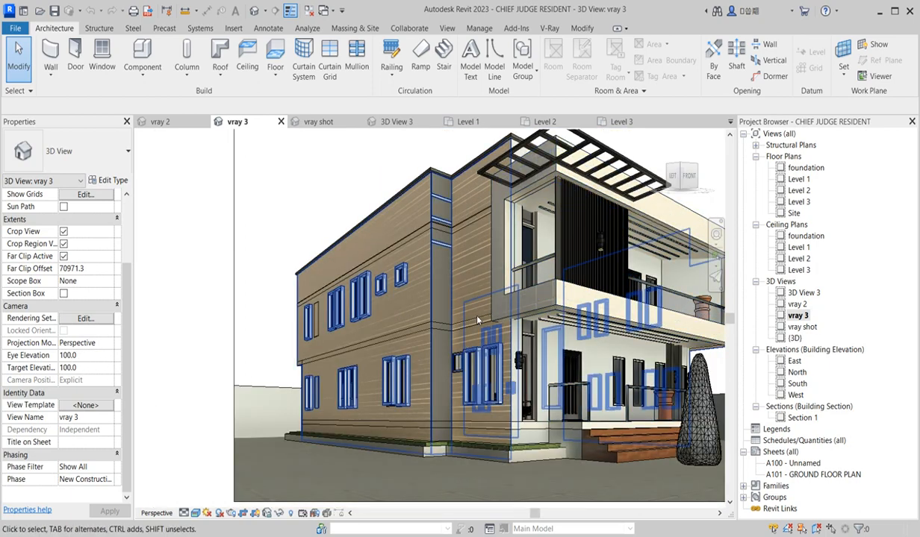
scroll(427, 224, down, 4)
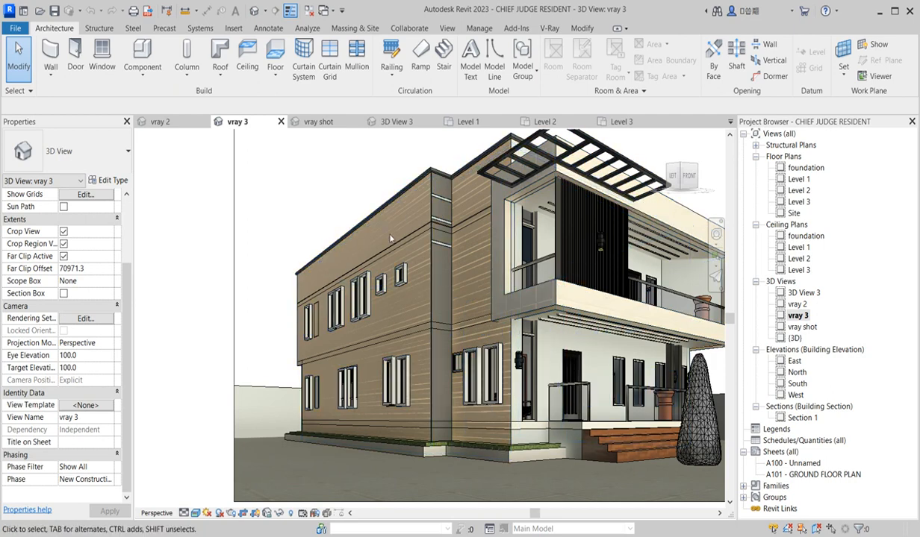
scroll(430, 255, down, 3)
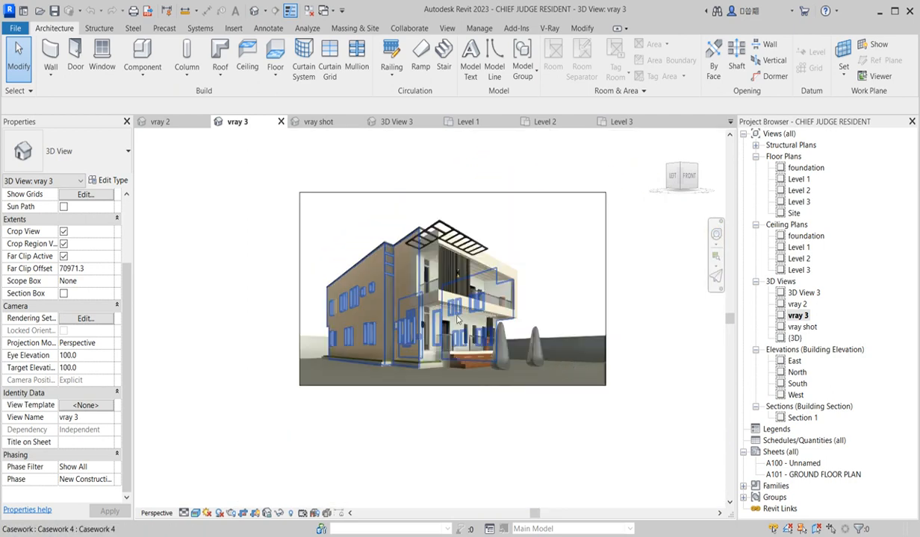
Open the vray shot camera view and examine the building's front and right facades
double_click(805, 327)
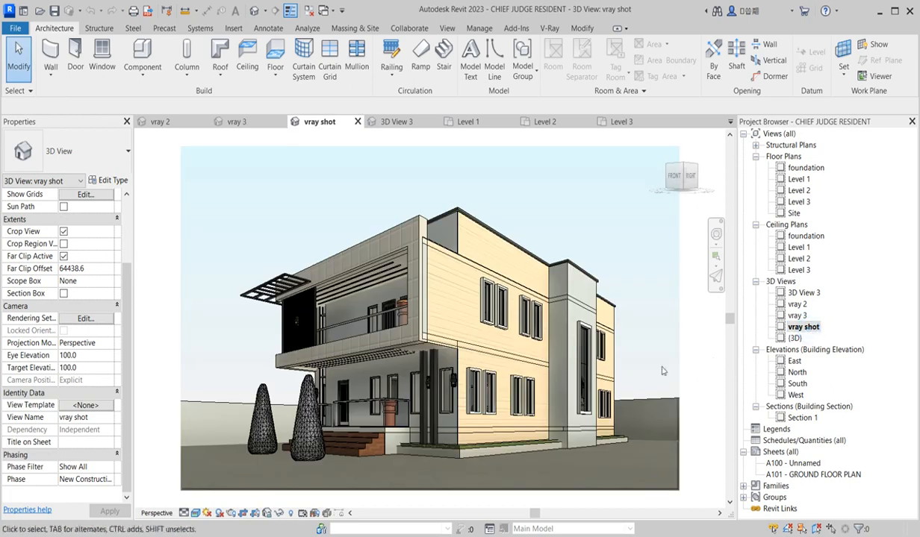
scroll(387, 432, up, 3)
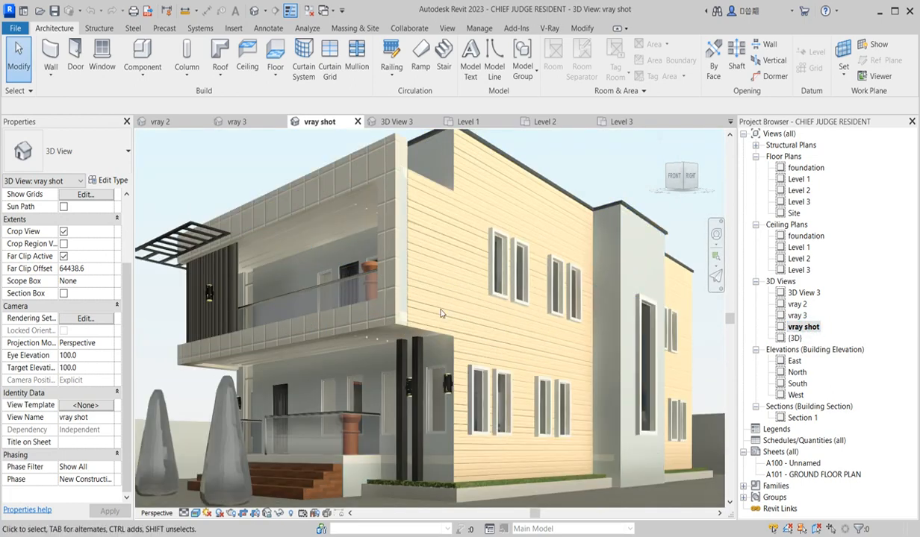
scroll(383, 336, down, 2)
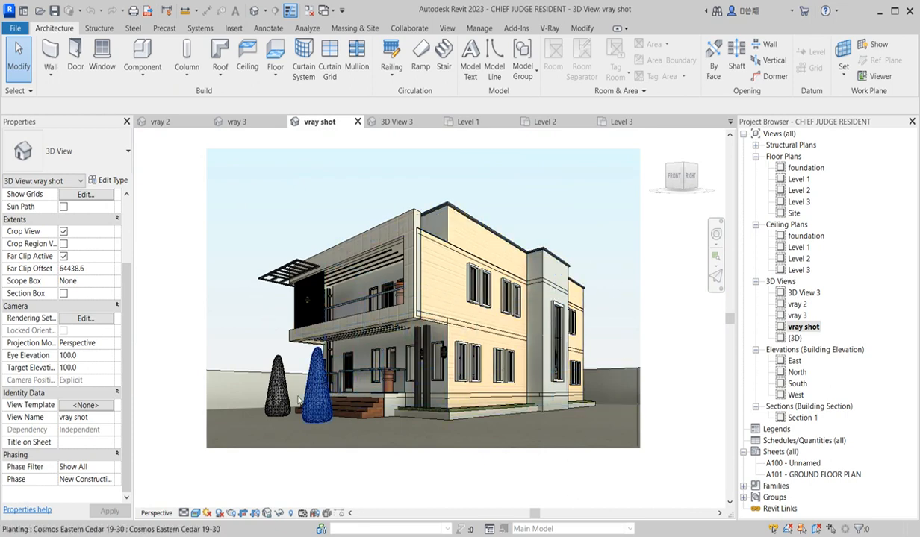
Inspect the cedar trees beside the entrance steps, selecting the one nearer the steps and clearing the selection
scroll(307, 395, up, 3)
scroll(309, 412, up, 3)
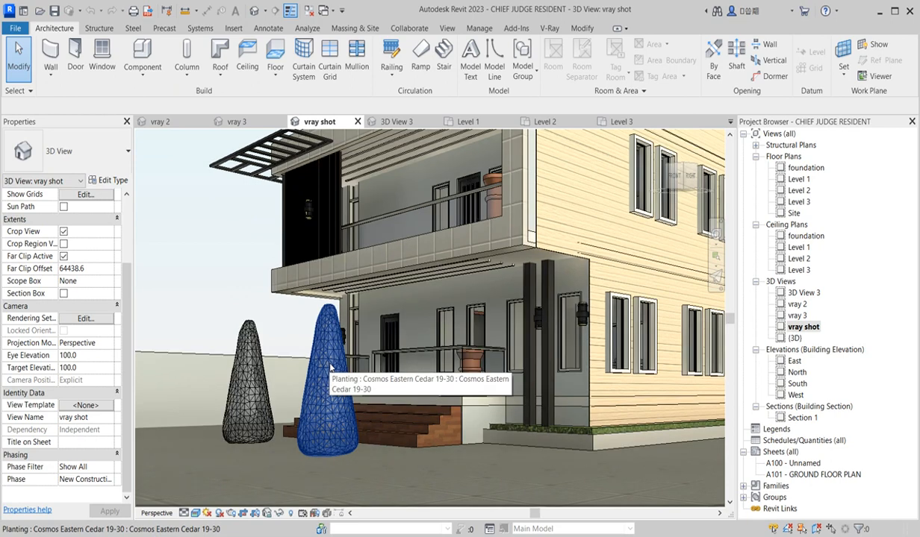
click(276, 413)
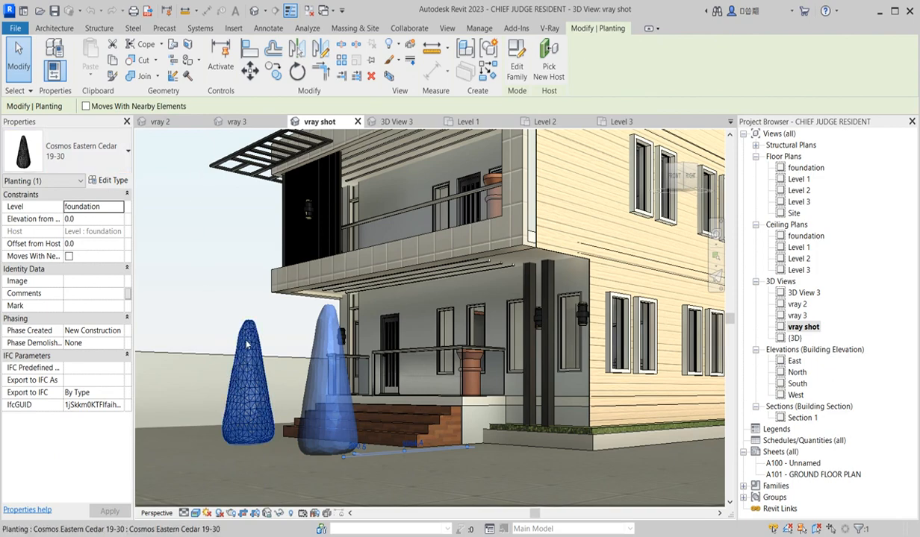
scroll(234, 336, up, 3)
scroll(233, 321, down, 5)
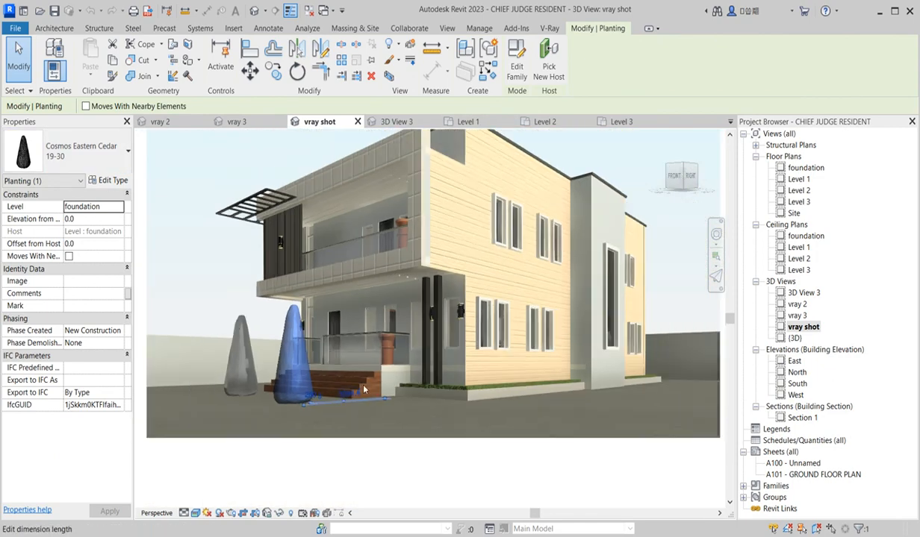
scroll(338, 361, down, 2)
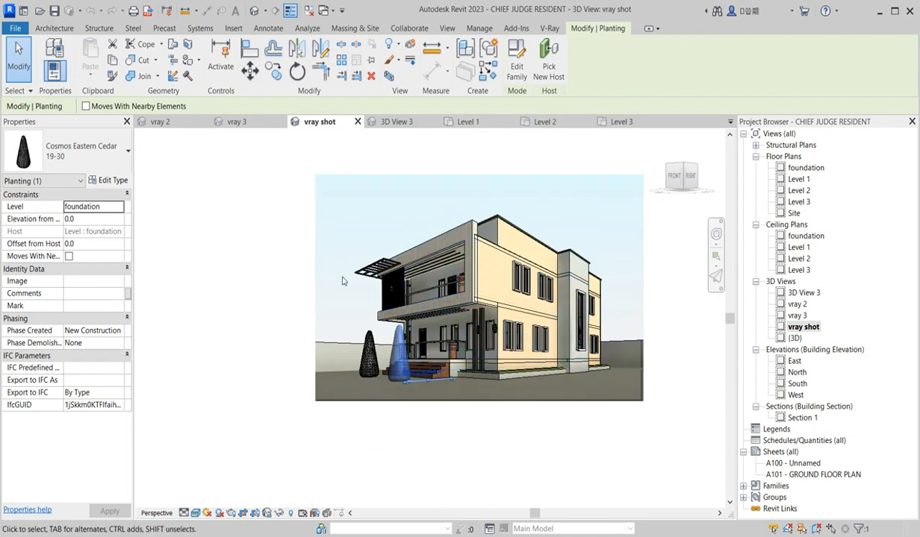
scroll(343, 281, down, 3)
scroll(388, 263, up, 3)
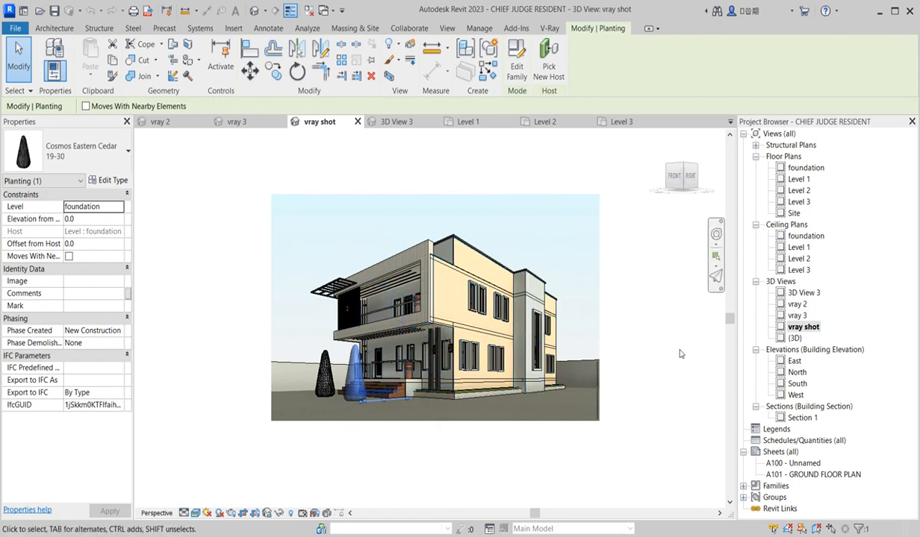
click(670, 317)
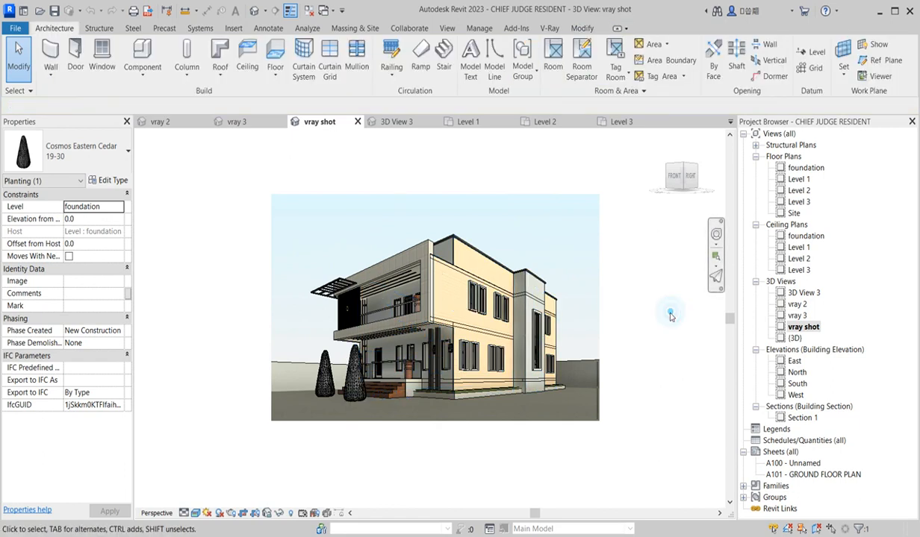
Open the Level 1 floor plan and choose vray shot as V-Ray's current view
double_click(796, 179)
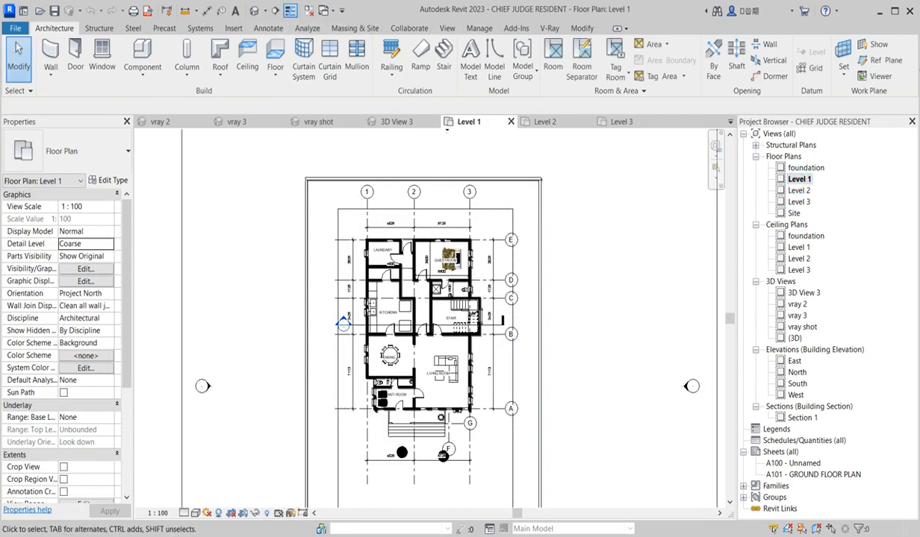
click(549, 28)
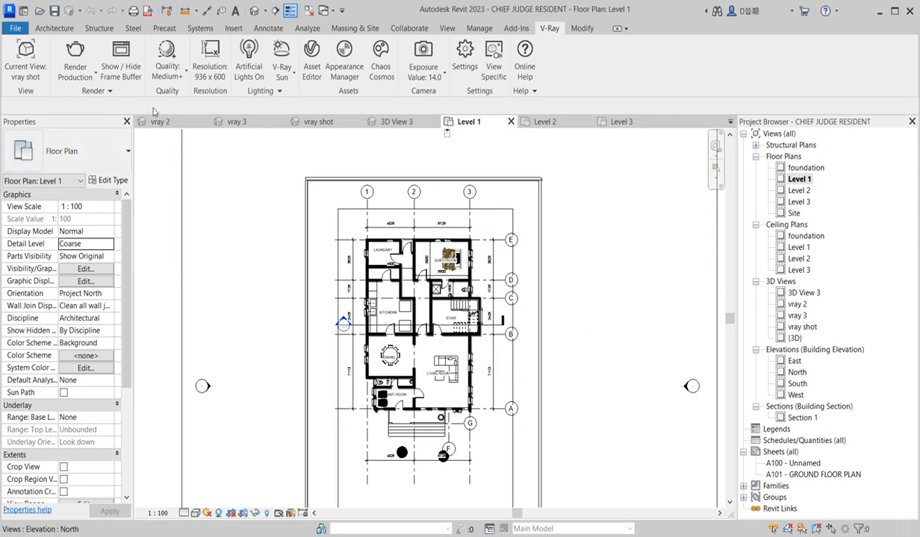
click(30, 68)
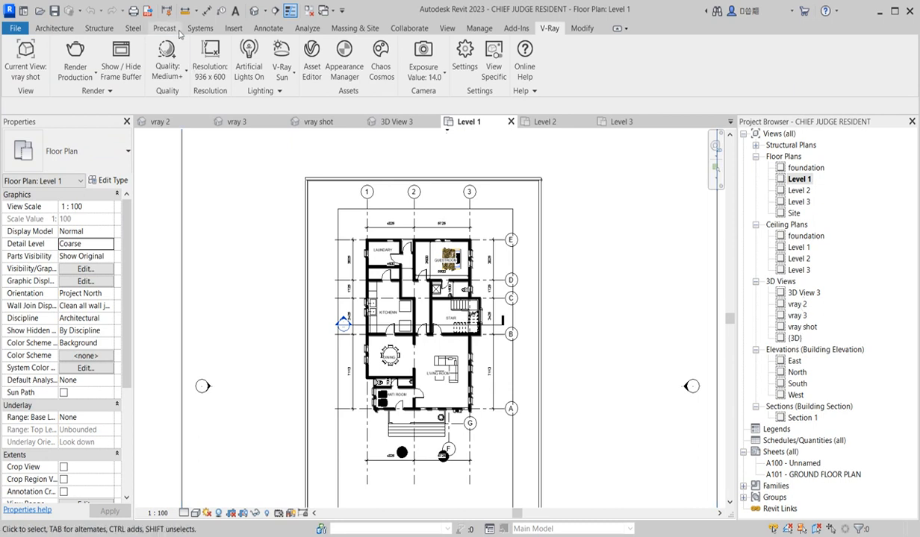
click(29, 71)
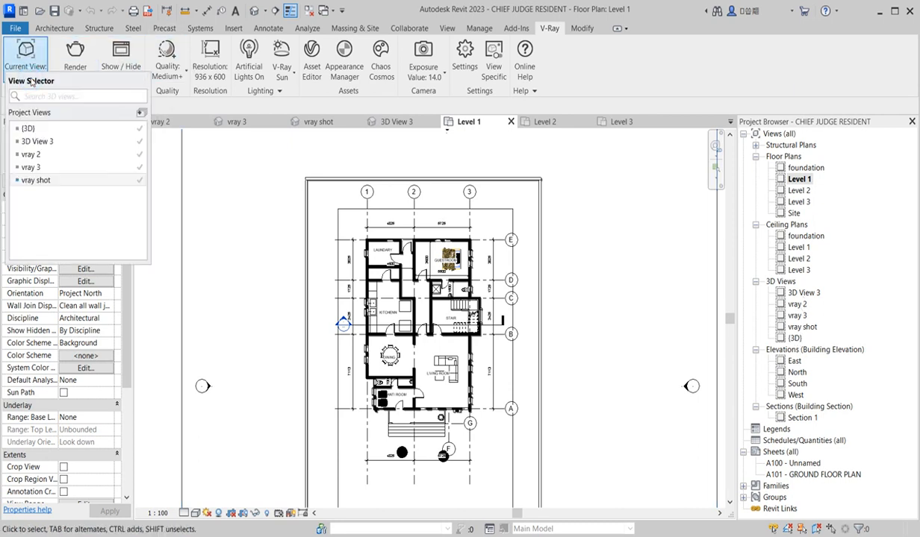
click(115, 181)
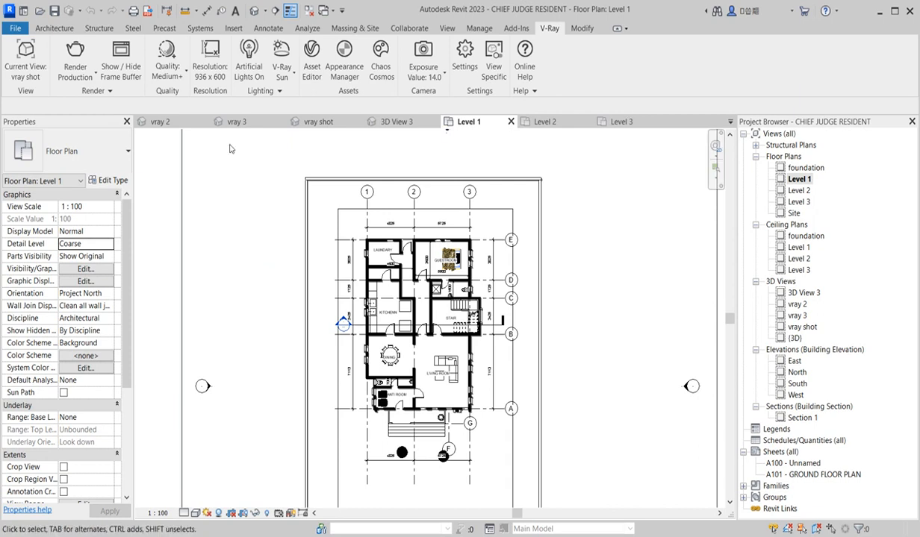
Show the available V-Ray render modes and look over the Level 1 floor plan
click(90, 73)
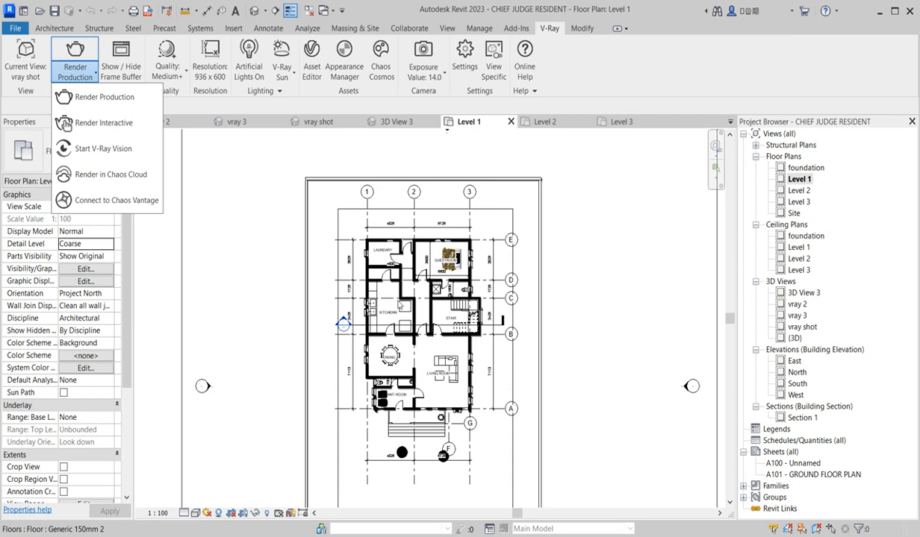
scroll(418, 232, up, 2)
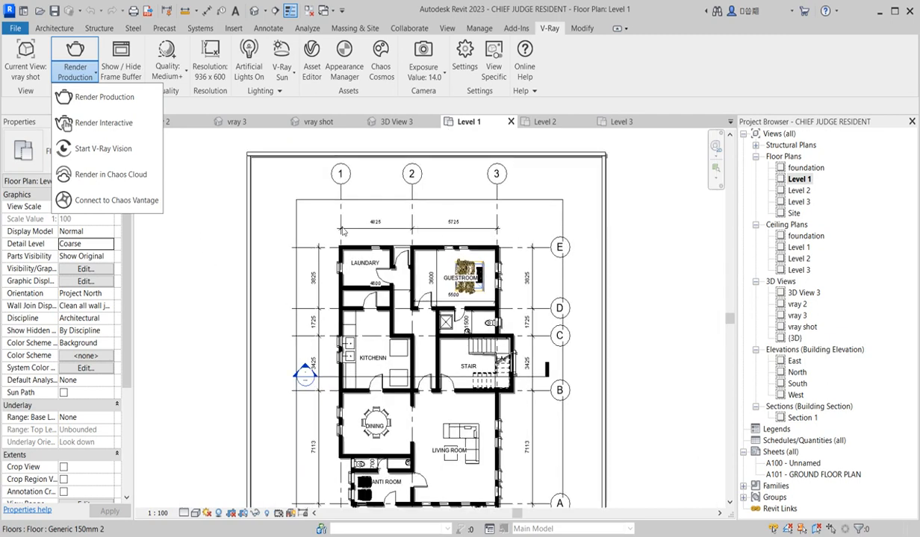
scroll(342, 232, down, 3)
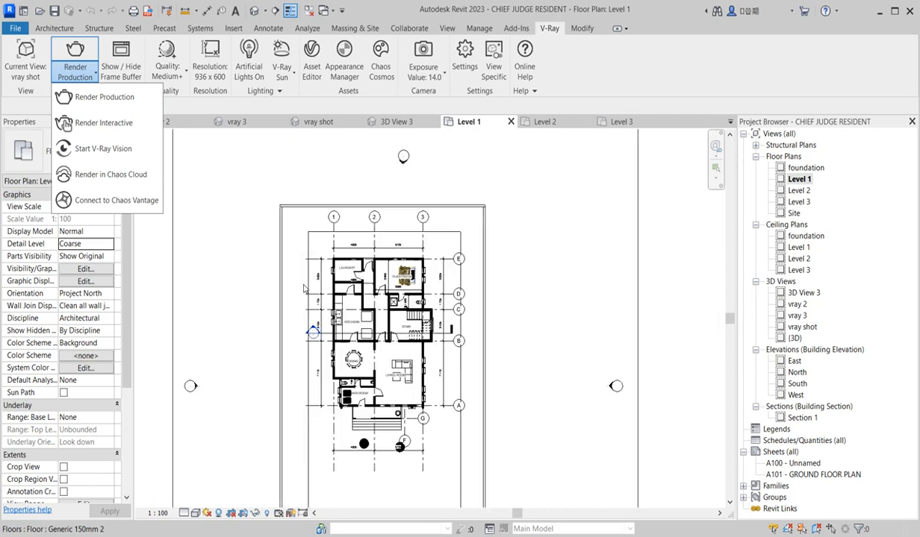
scroll(304, 288, up, 2)
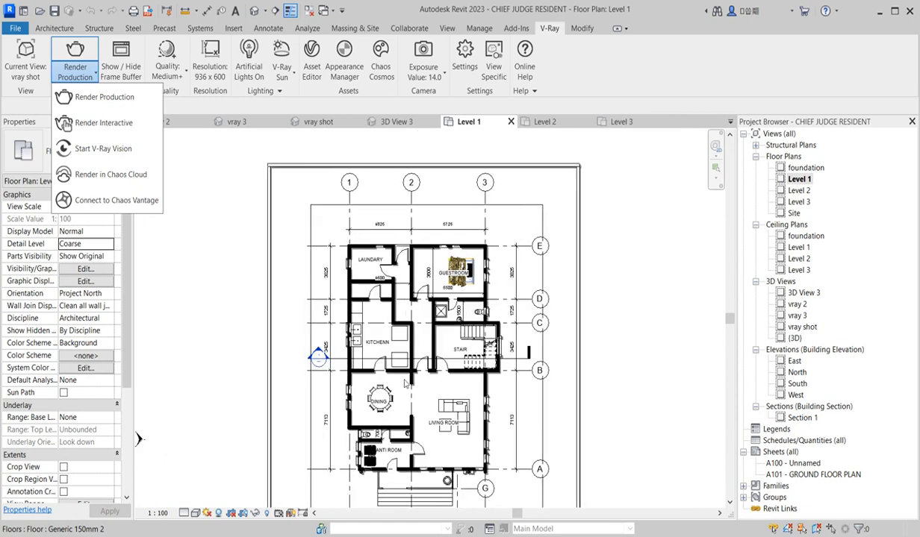
scroll(336, 365, down, 1)
scroll(333, 368, up, 1)
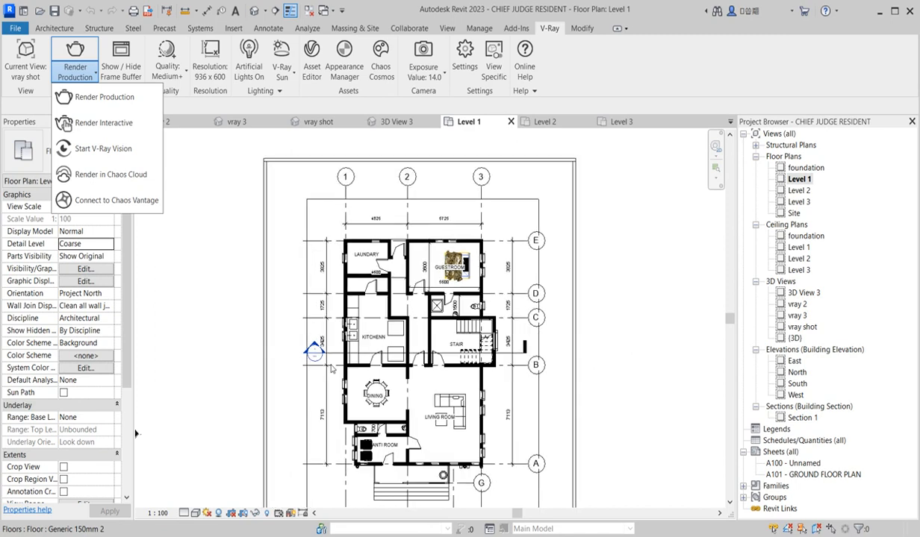
scroll(333, 367, up, 1)
scroll(357, 357, up, 2)
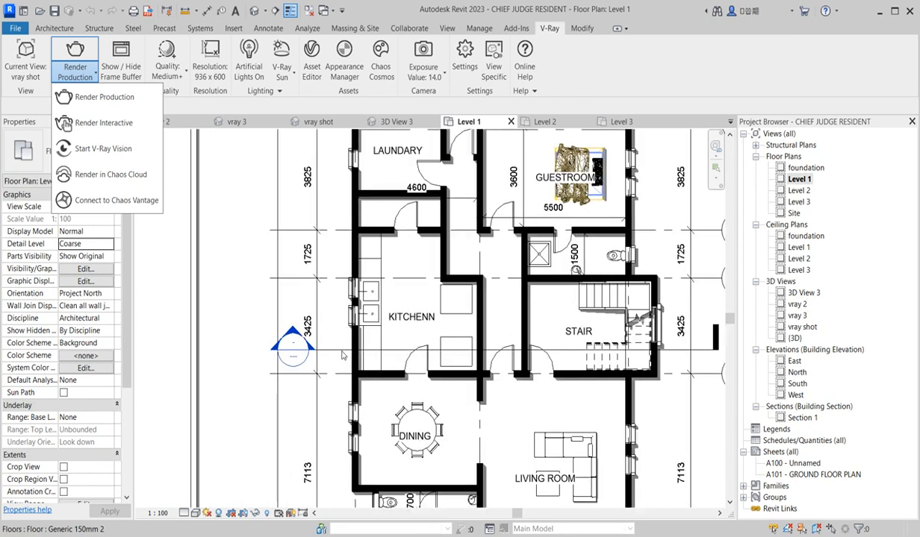
scroll(359, 243, down, 3)
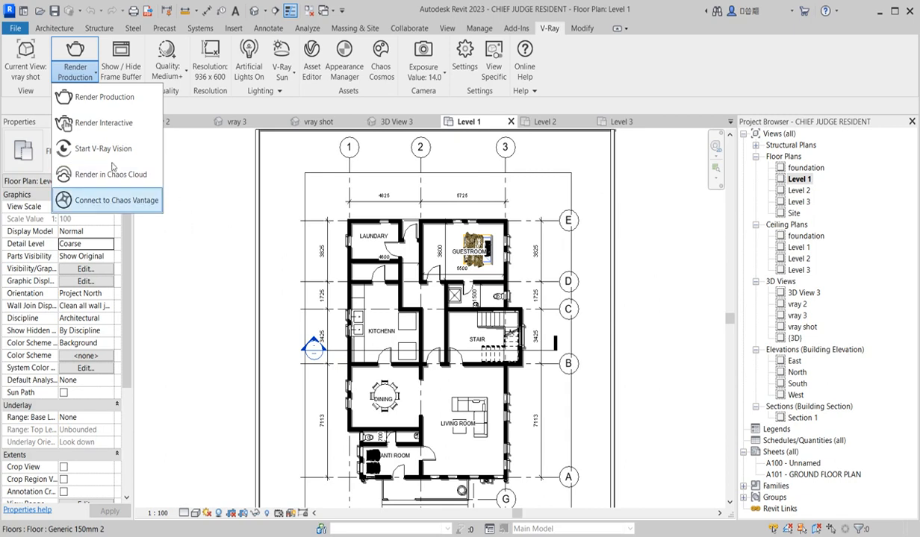
scroll(447, 303, down, 2)
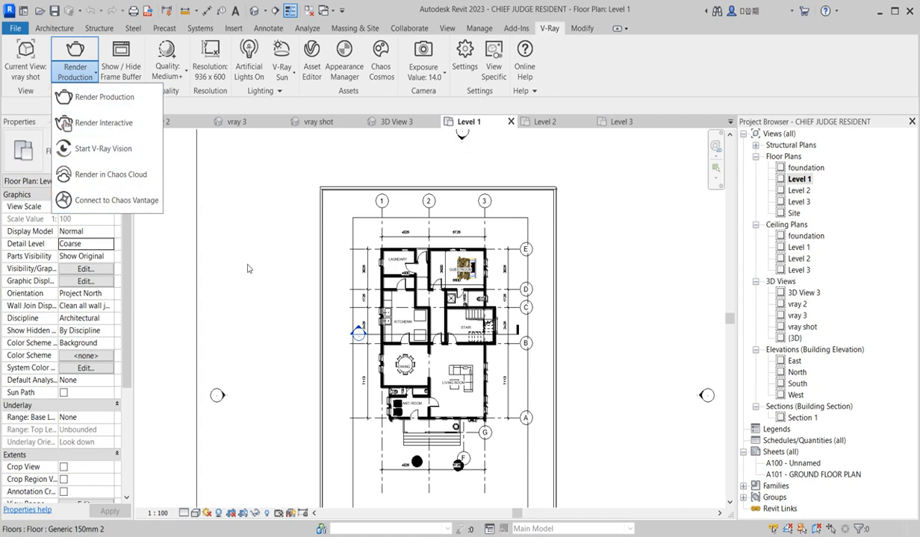
Dismiss the render modes list and set V-Ray's render quality to High+
click(243, 306)
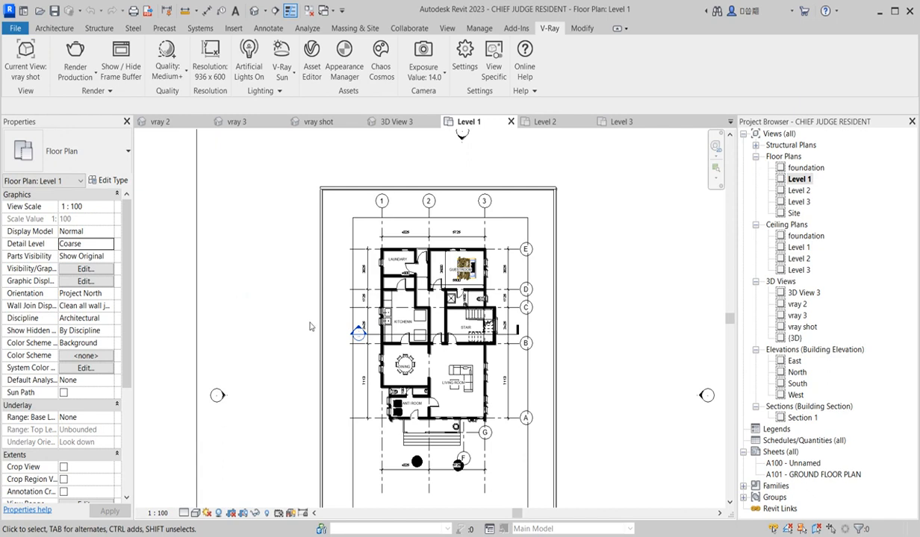
click(128, 72)
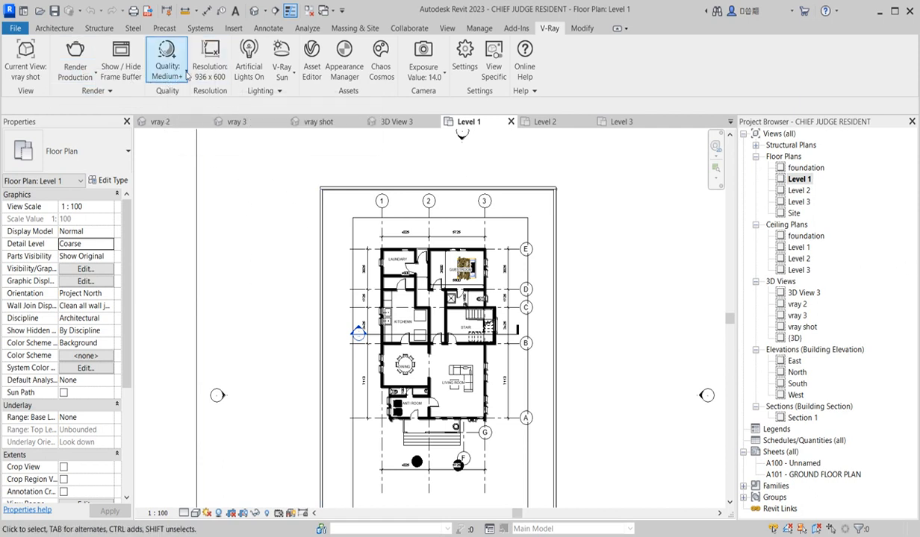
click(166, 63)
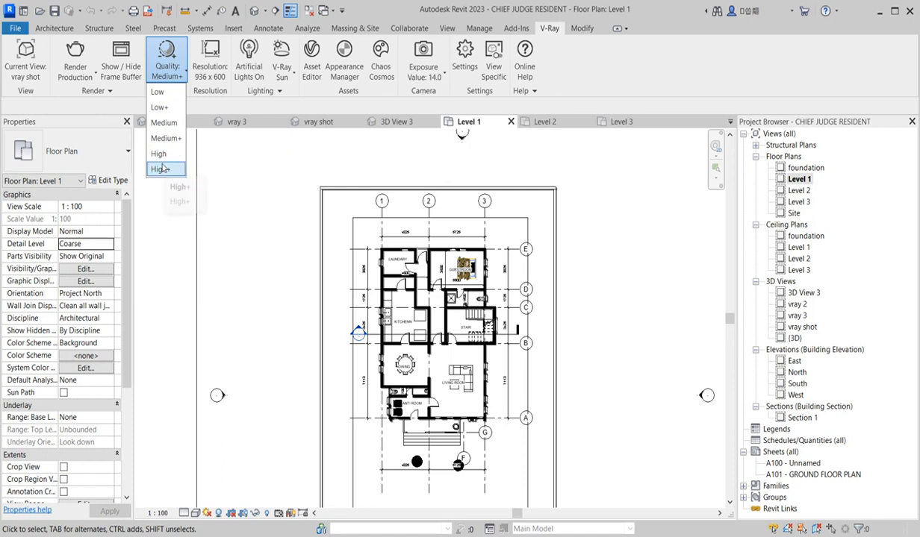
click(160, 169)
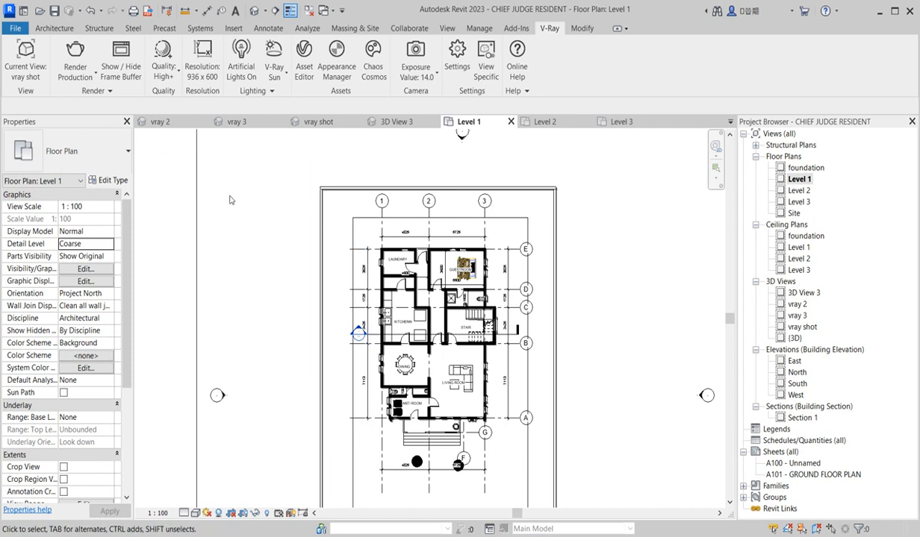
Open V-Ray's resolution settings, review the DPI options and keep 300 DPI
click(202, 59)
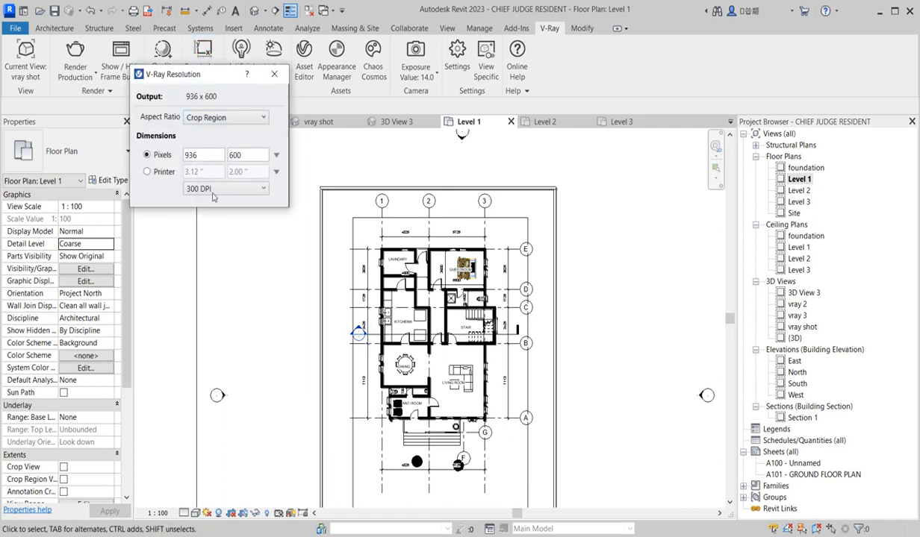
click(257, 188)
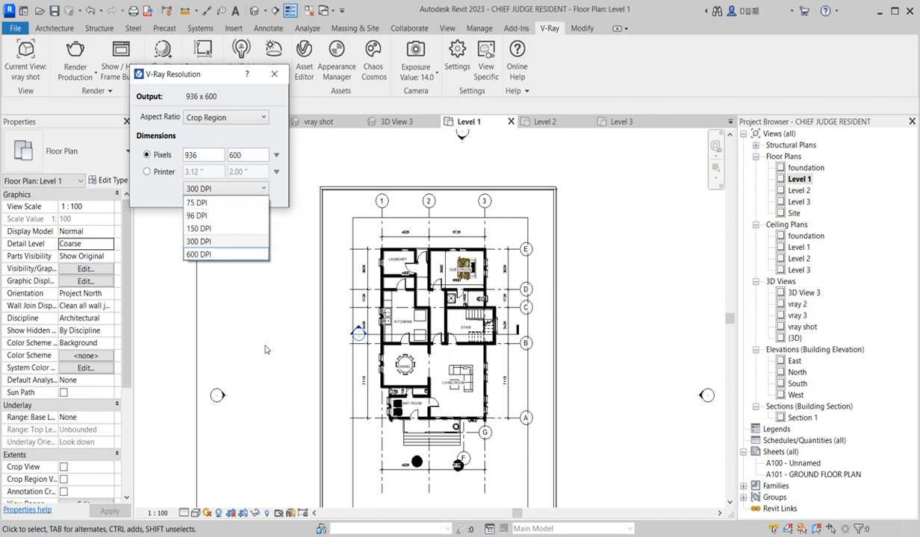
click(209, 241)
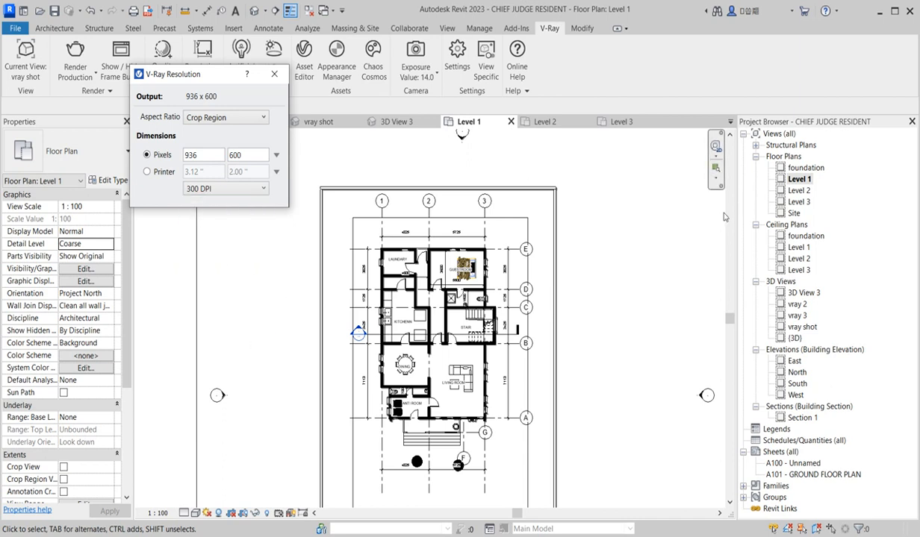
Open the {3D} view and examine the entrance corner of the building up close
click(648, 246)
click(793, 338)
double_click(792, 338)
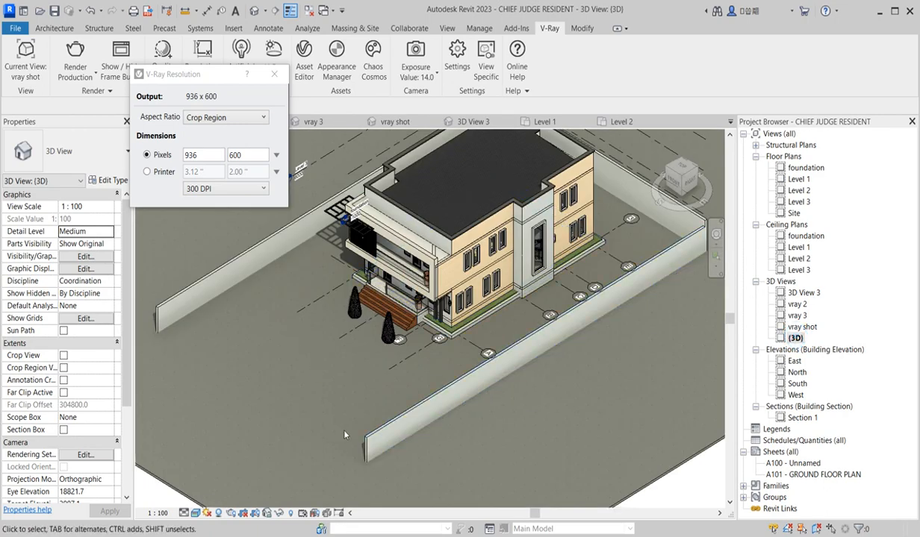
scroll(443, 277, up, 5)
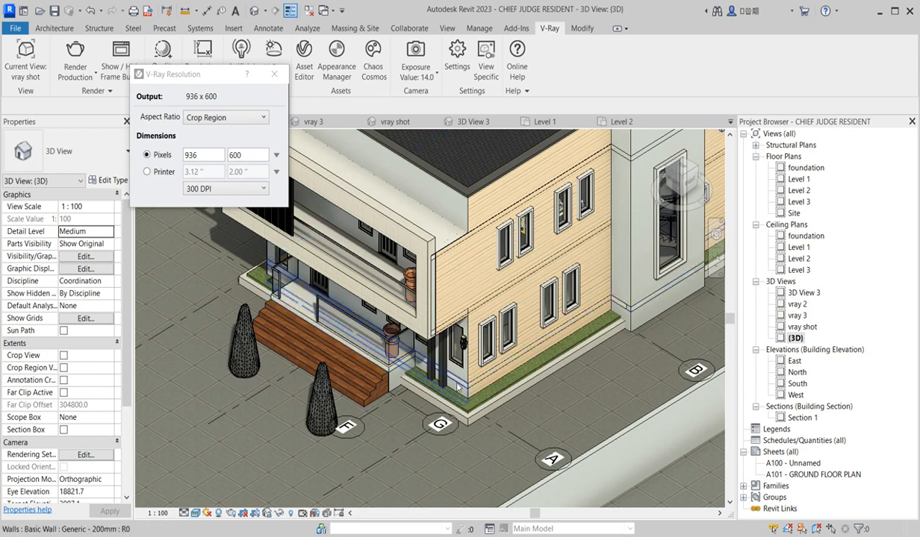
scroll(452, 273, down, 2)
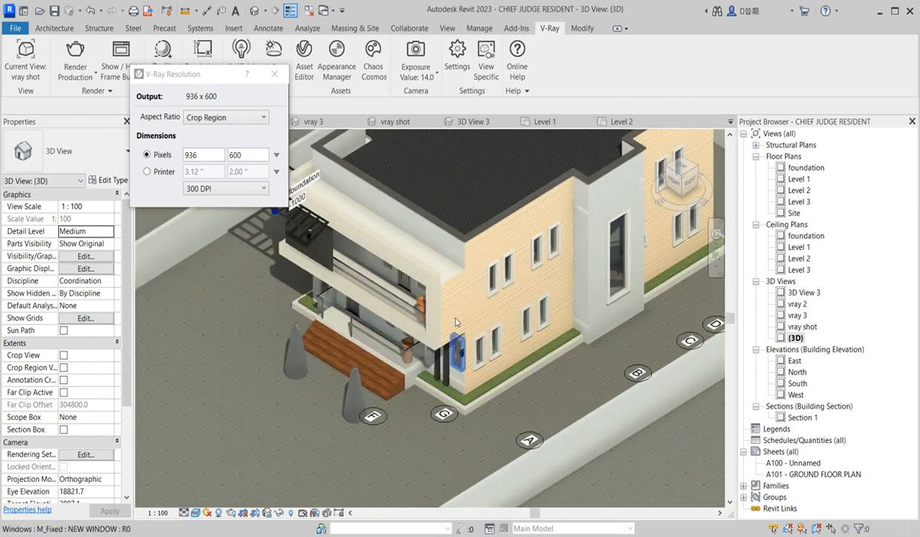
Close the resolution settings and inspect the side wall cladding's type properties and extrusion material through in-place editing, leaving it unchanged
click(435, 269)
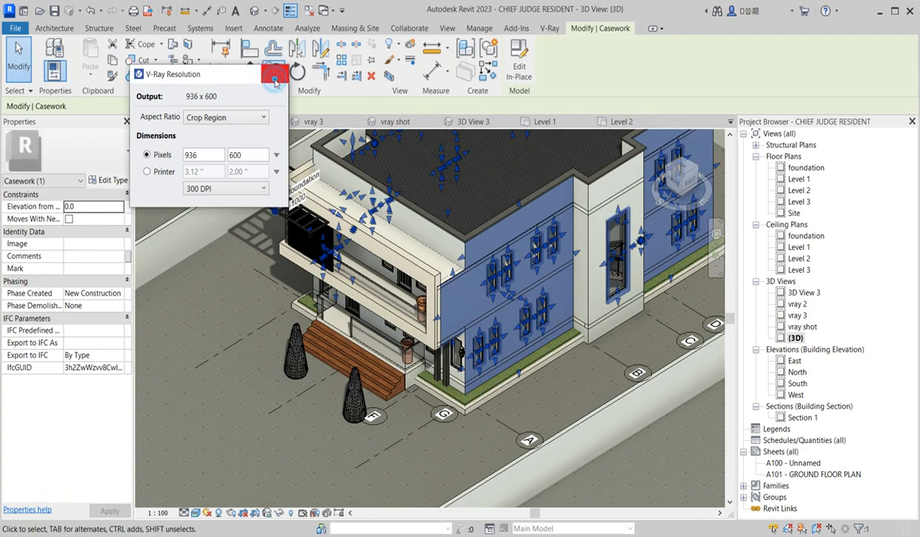
click(274, 74)
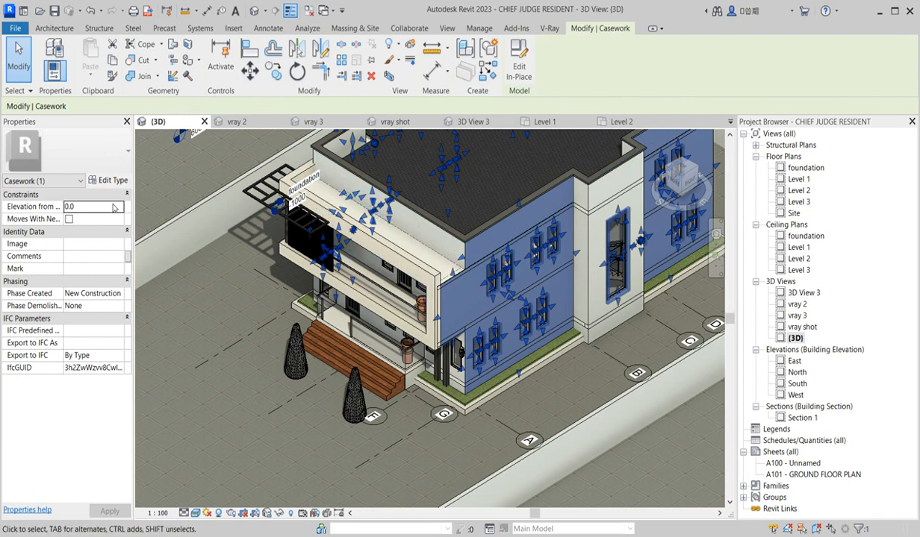
click(117, 180)
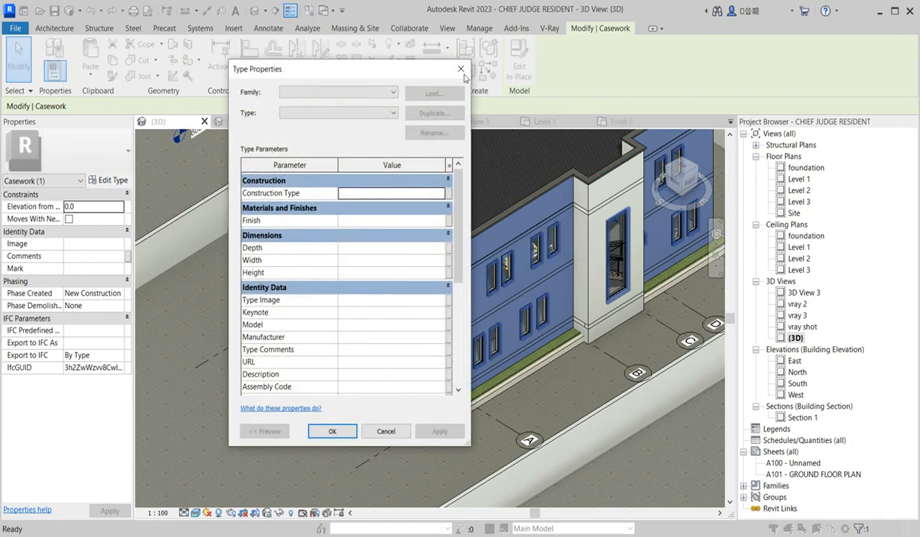
click(462, 71)
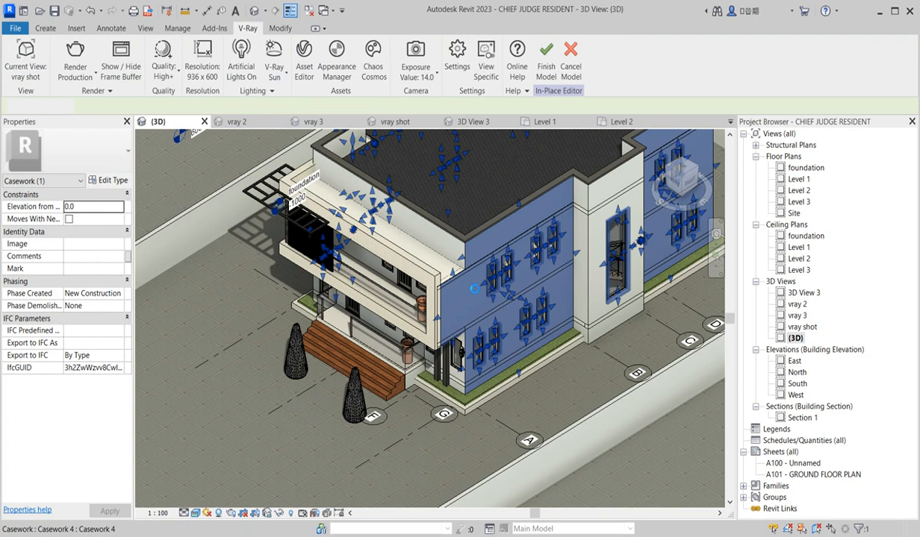
click(445, 268)
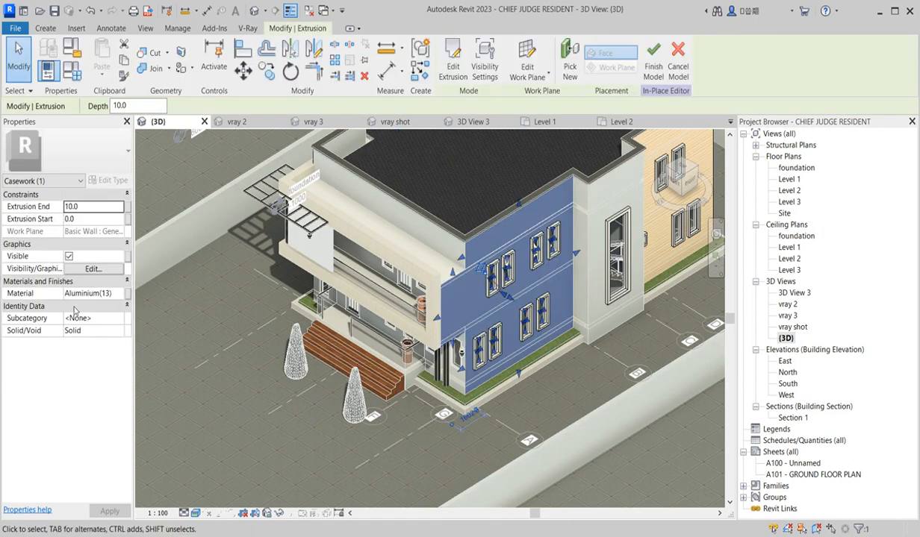
click(186, 336)
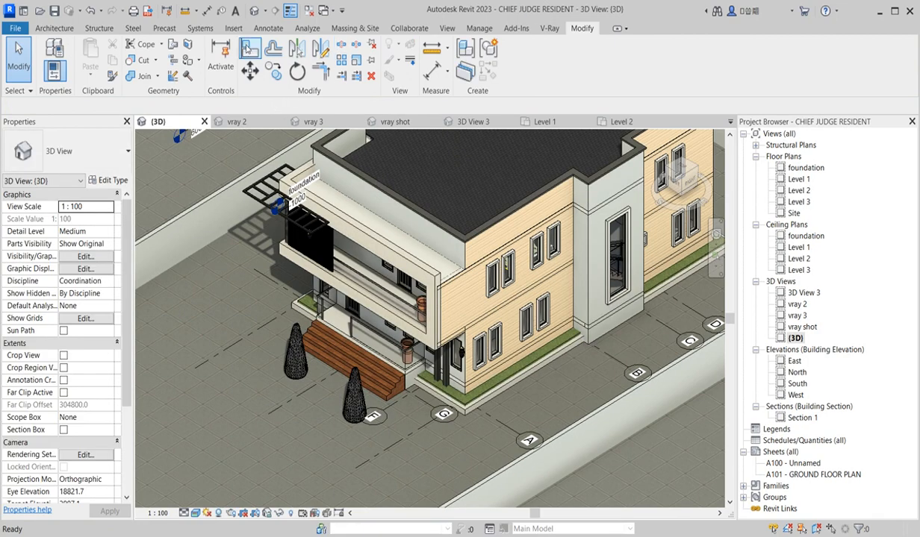
Open the V-Ray Asset Editor and expand both its material library and the material parameters
click(549, 29)
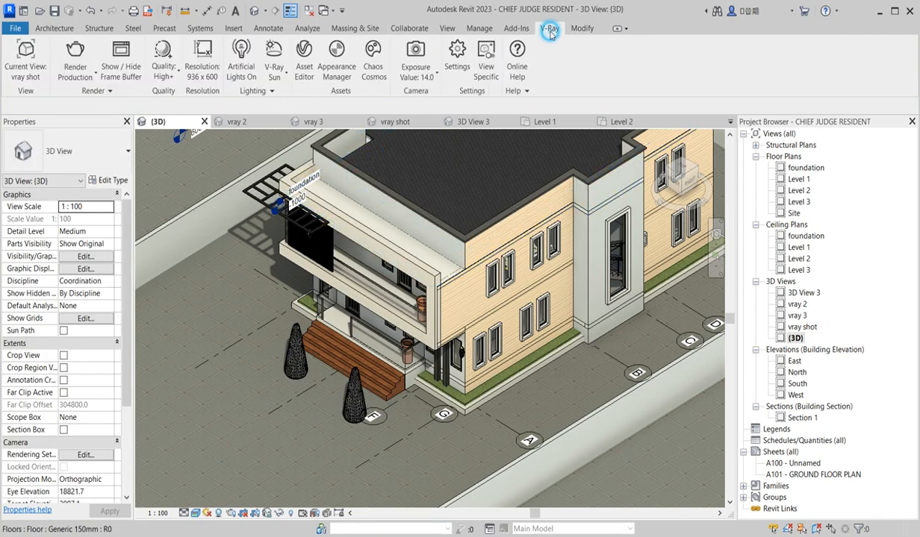
click(307, 69)
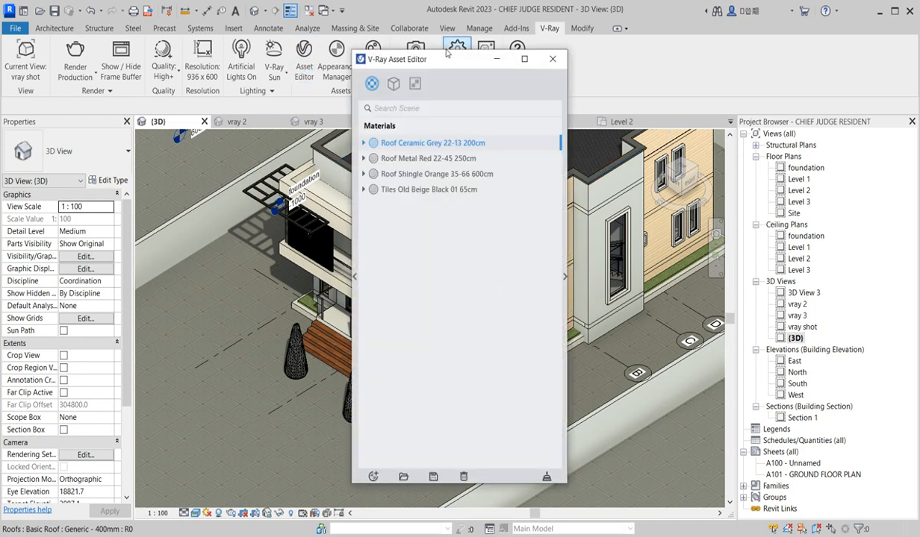
drag(440, 61, 505, 134)
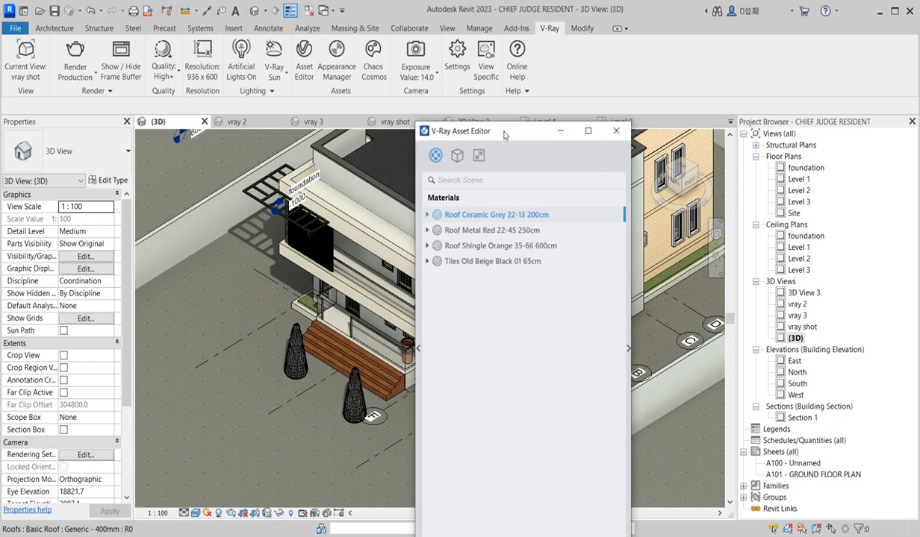
click(418, 349)
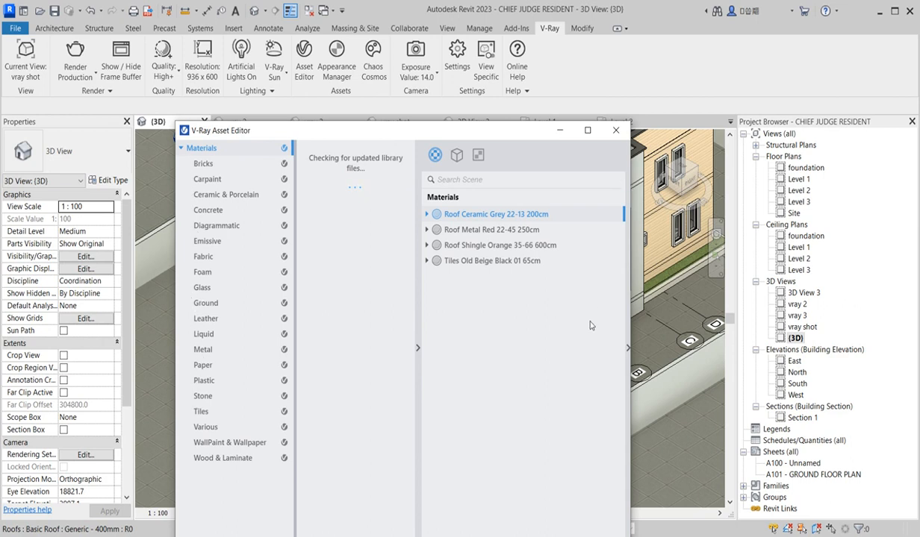
click(628, 347)
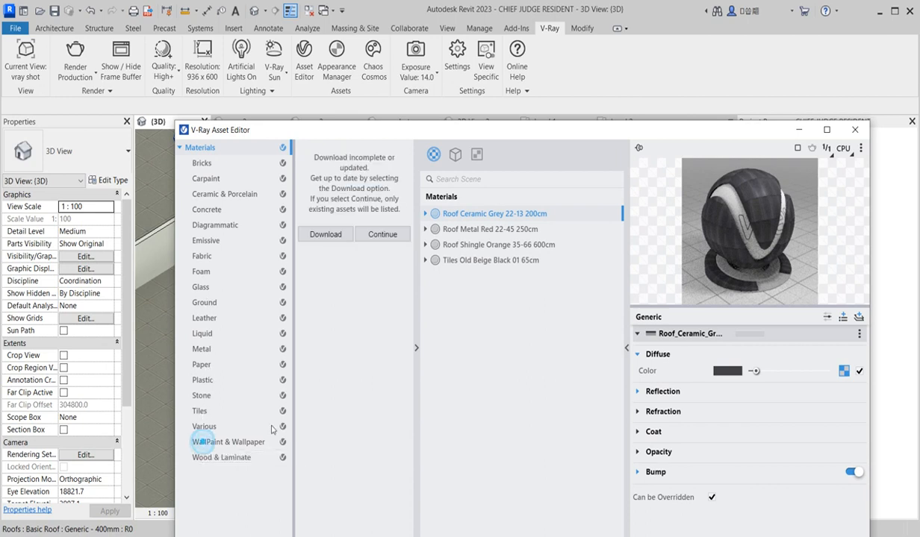
Continue with the existing library assets and browse the WallPaint & Wallpaper materials
click(243, 442)
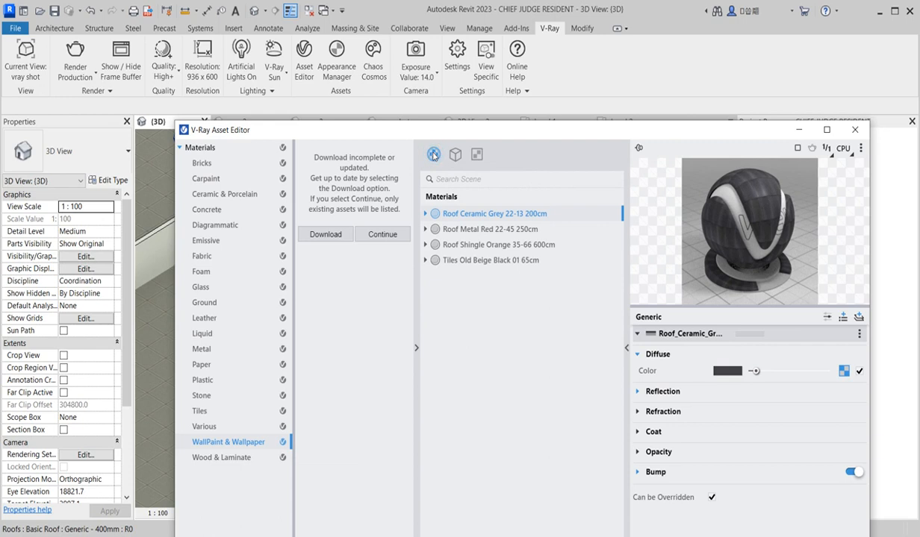
click(380, 236)
scroll(361, 357, down, 6)
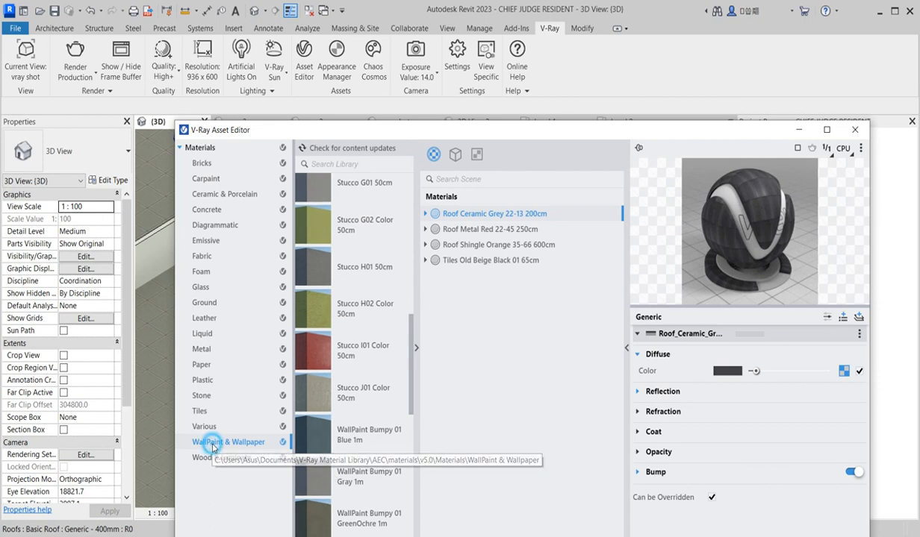
scroll(381, 435, down, 6)
scroll(381, 435, down, 4)
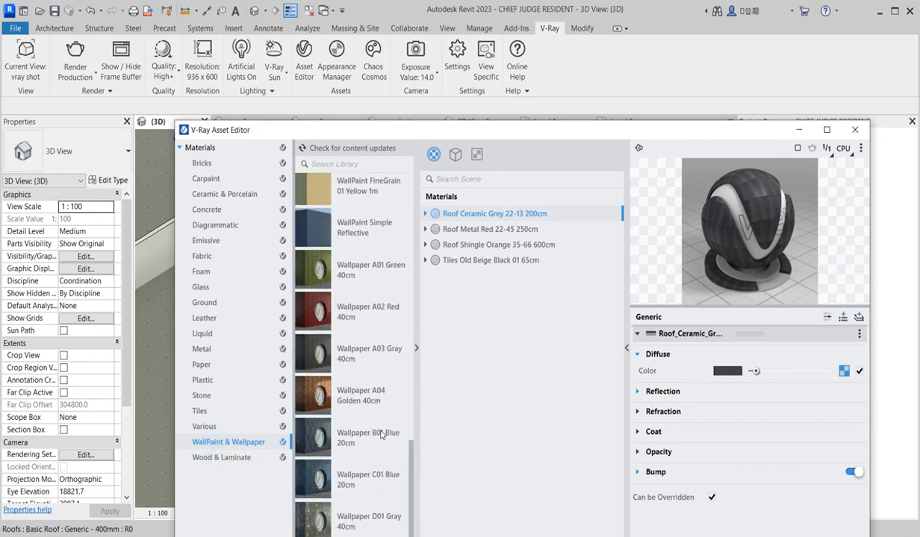
scroll(370, 400, up, 6)
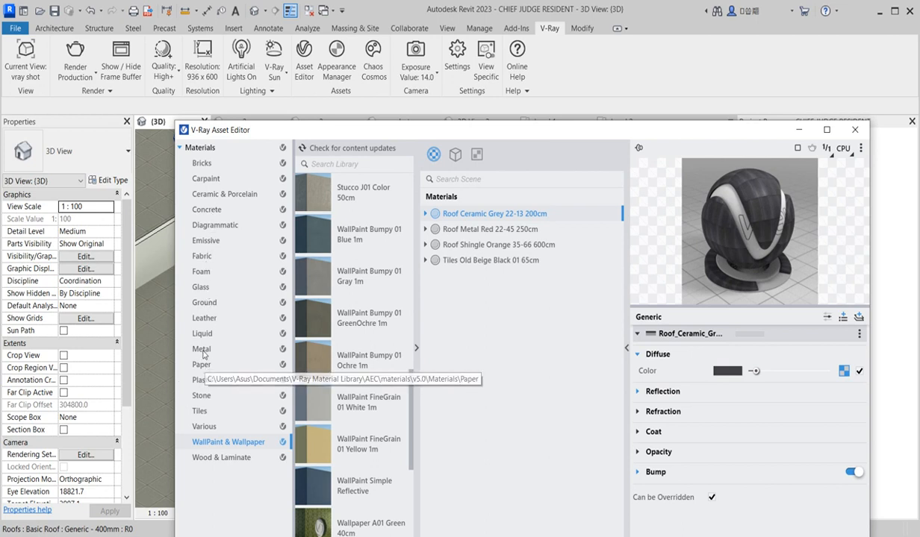
Browse the Leather, Ground, Glass, Foam, Fabric and Wood & Laminate libraries, then look through WallPaint & Wallpaper again
click(203, 320)
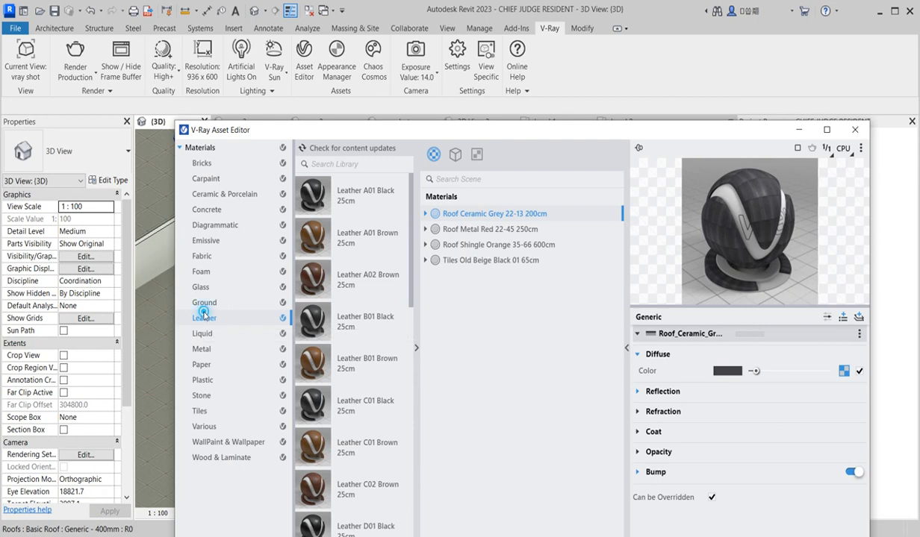
click(206, 304)
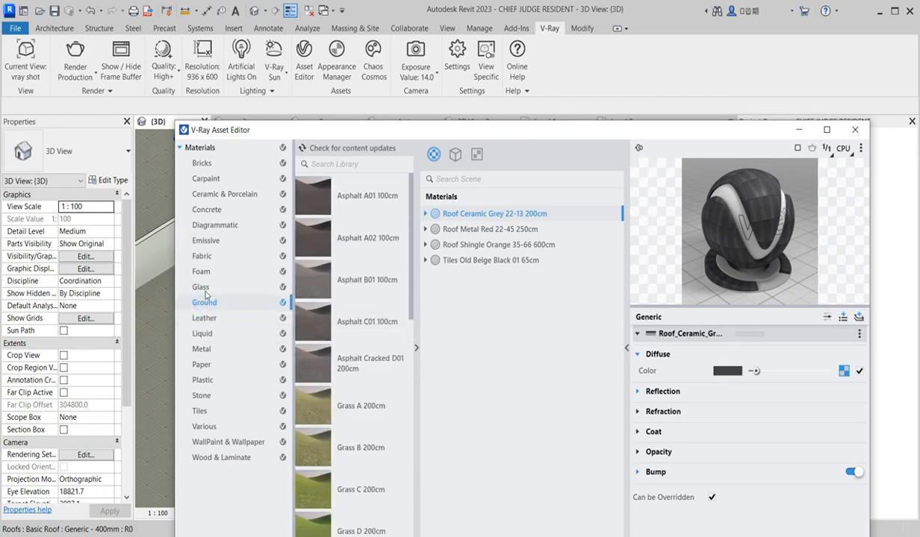
click(203, 289)
click(203, 270)
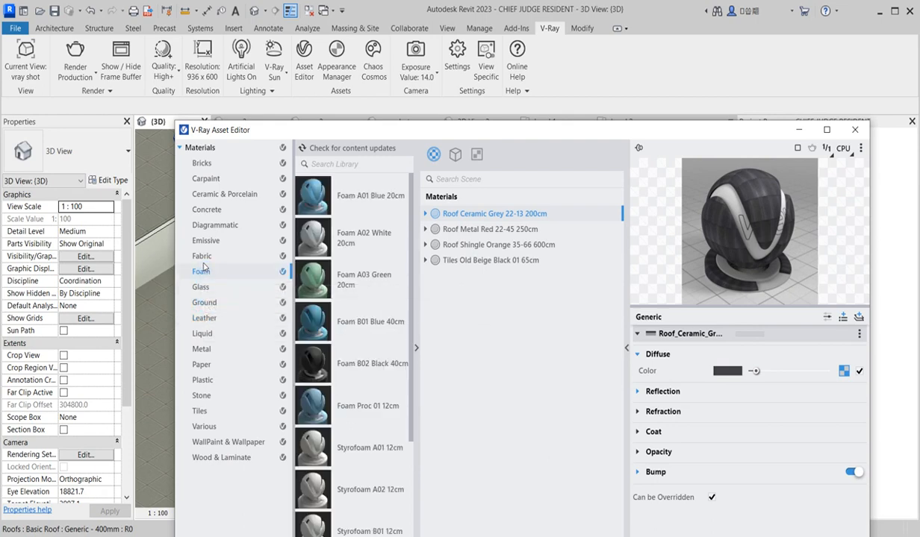
click(202, 256)
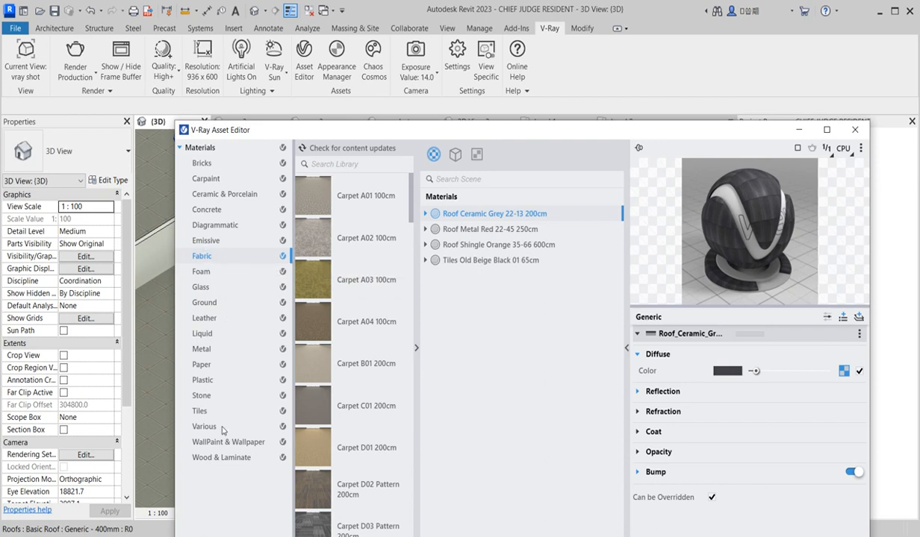
click(217, 458)
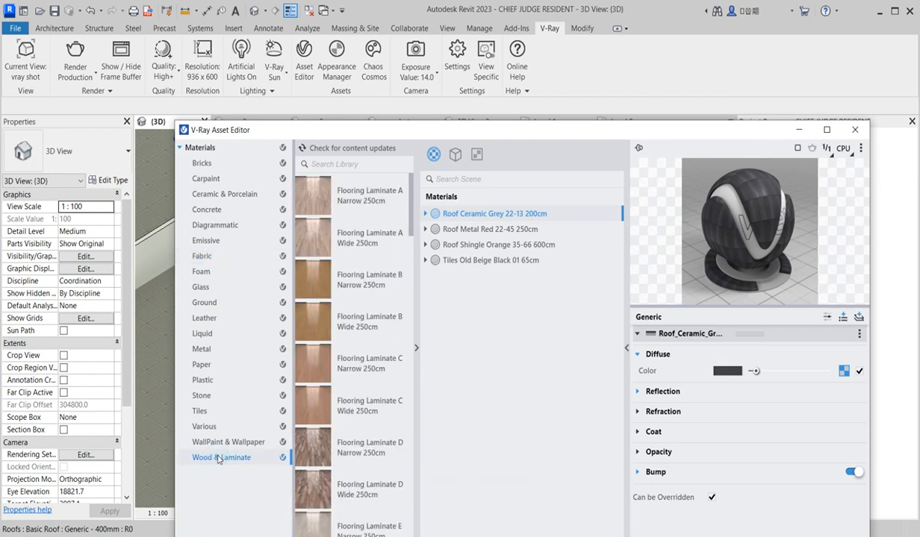
click(212, 439)
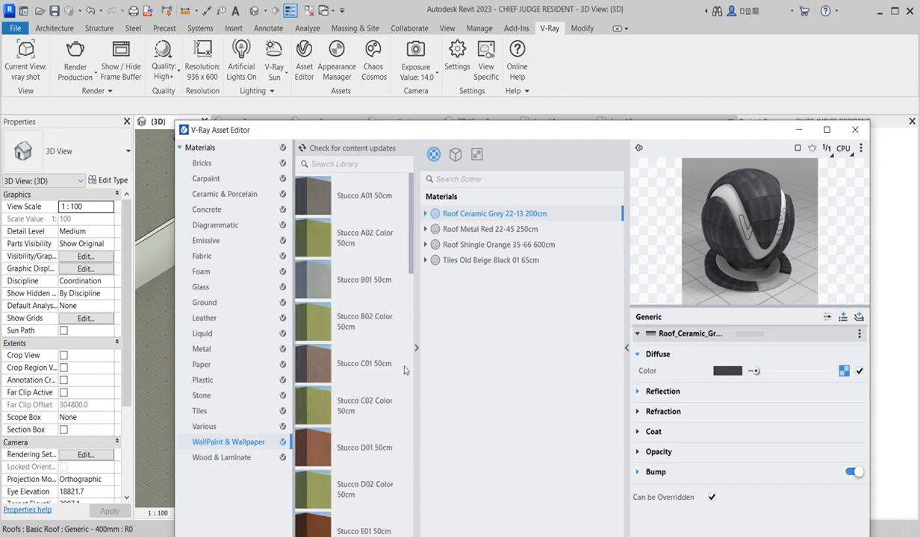
scroll(396, 365, down, 3)
scroll(400, 380, down, 10)
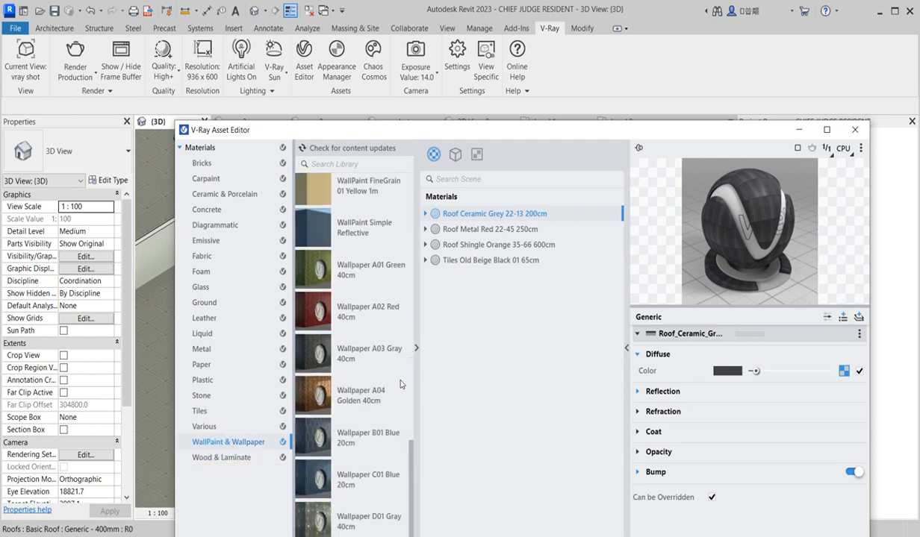
Add Tiles C 150cm from the Tiles library to the scene materials and expand its Bump settings
click(200, 411)
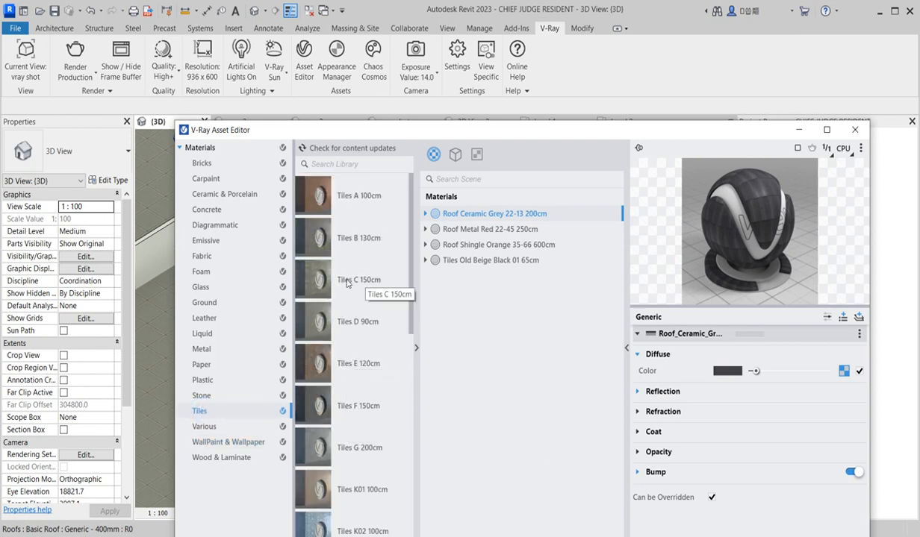
drag(346, 283, 489, 308)
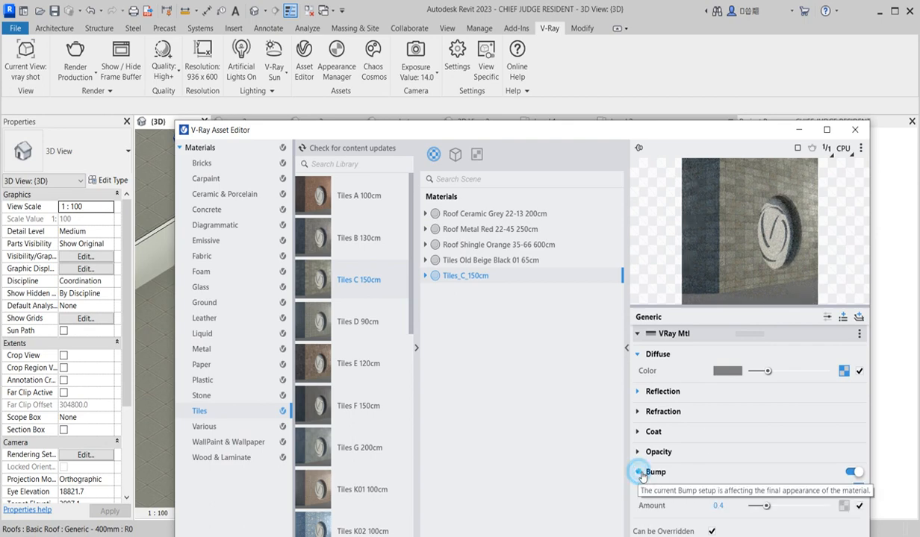
click(639, 473)
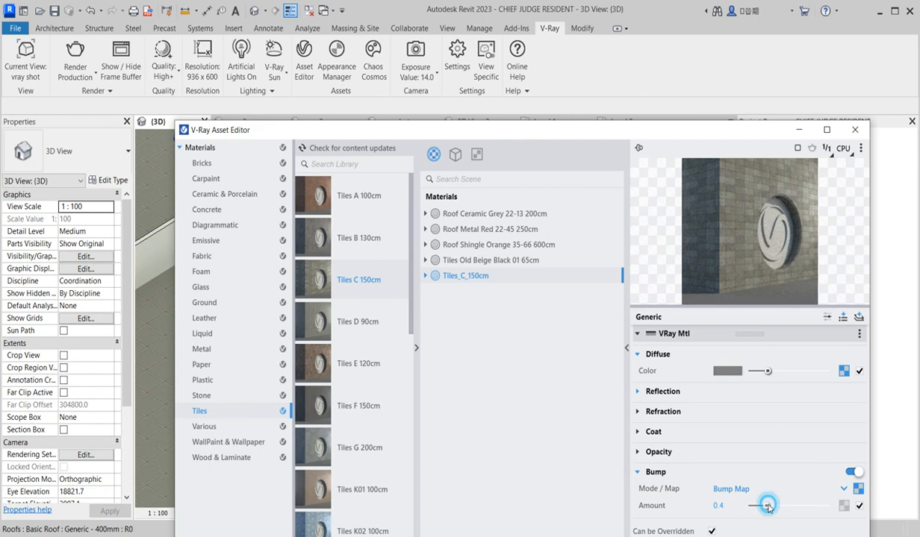
Raise the bump amount of the Tiles_C_150cm material to 1.18 and reposition the Asset Editor over the model view
drag(766, 505, 796, 511)
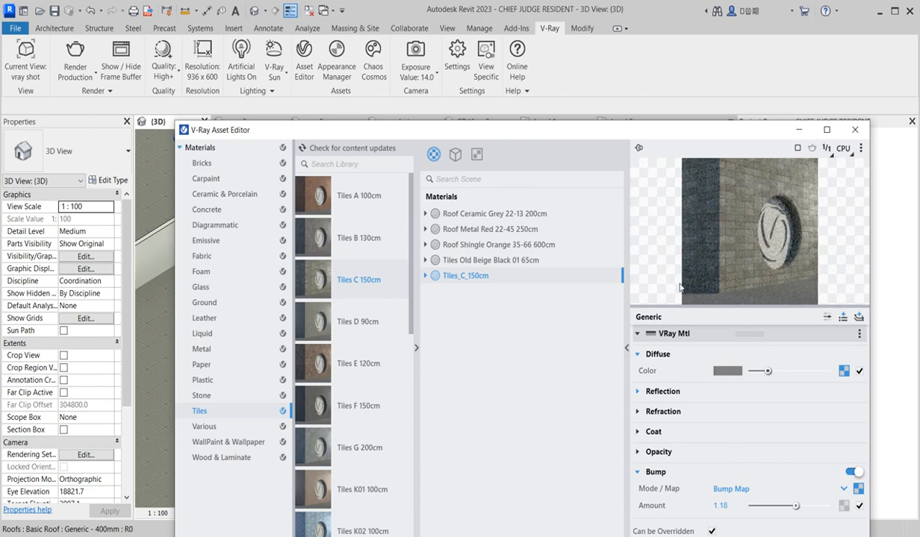
drag(551, 125, 547, 67)
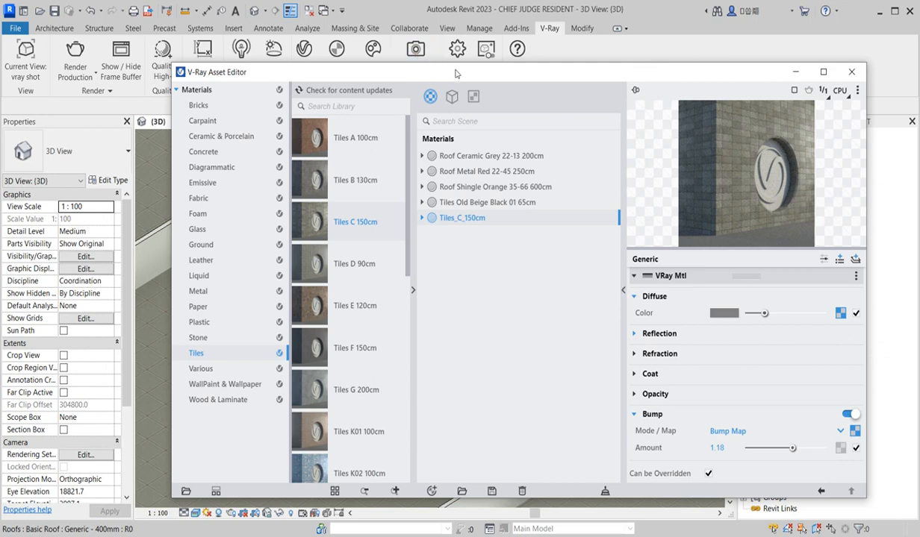
drag(454, 69, 406, 144)
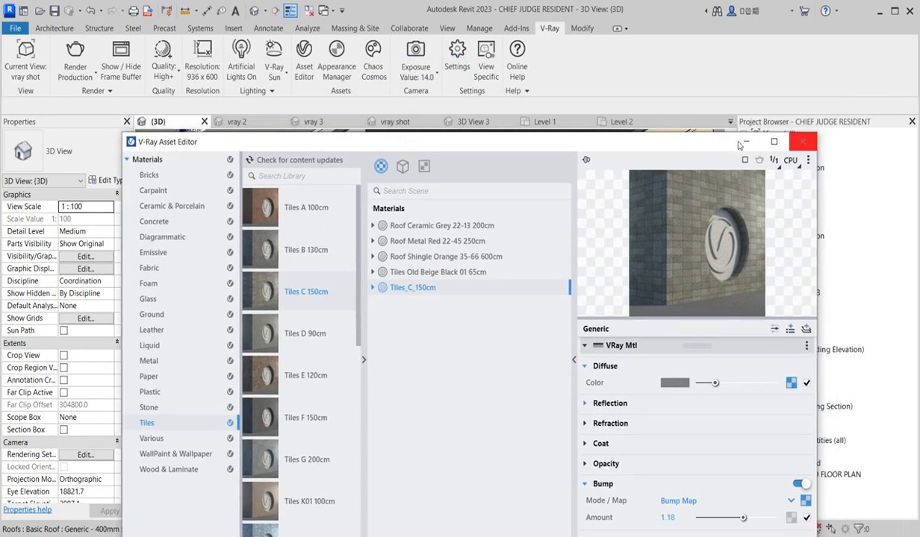
drag(757, 142, 747, 165)
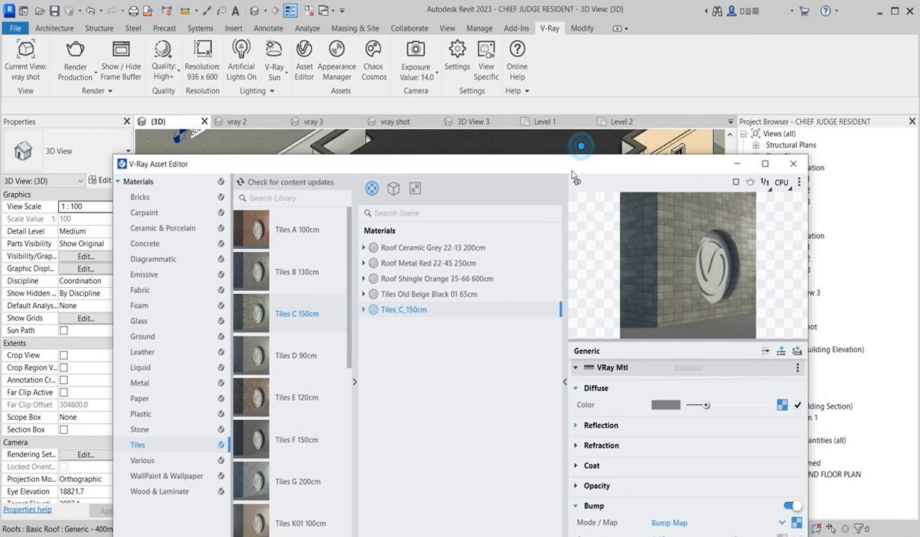
click(338, 63)
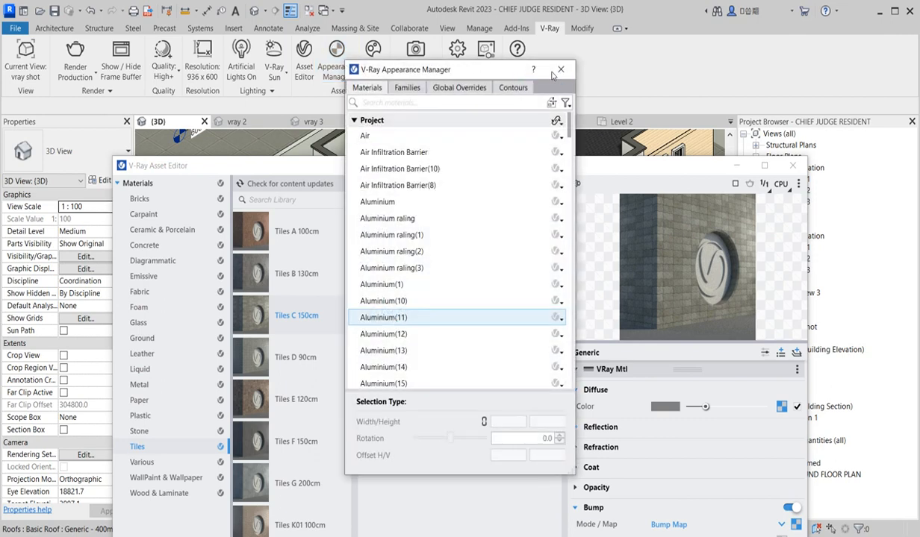
click(561, 70)
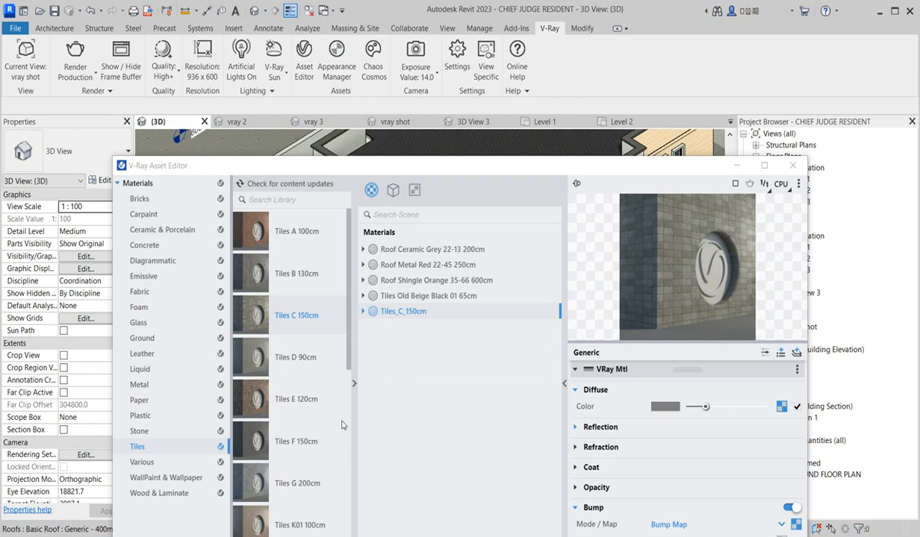
right_click(397, 312)
click(421, 335)
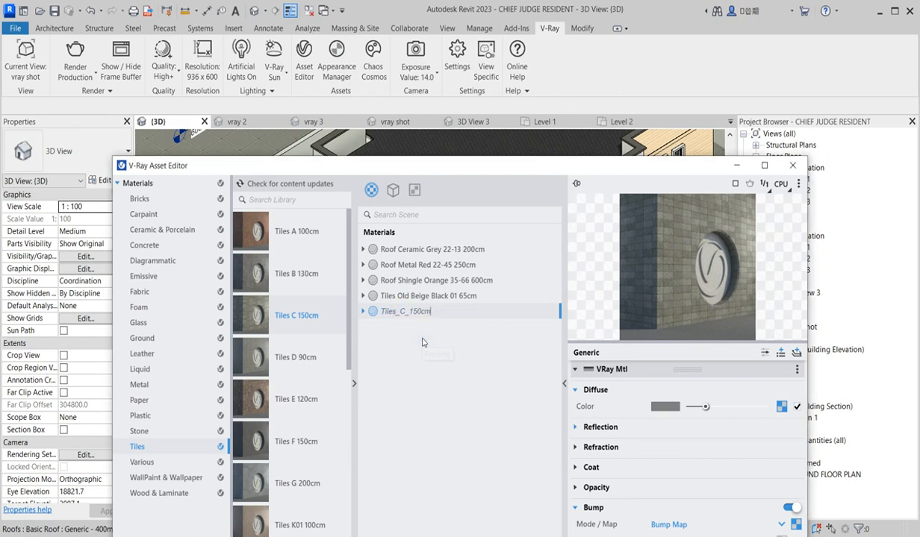
key(Return)
Assign the V-Ray material Tiles_C_150cm to the project material Aluminium(13) in the Appearance Manager, and close both material windows
click(340, 71)
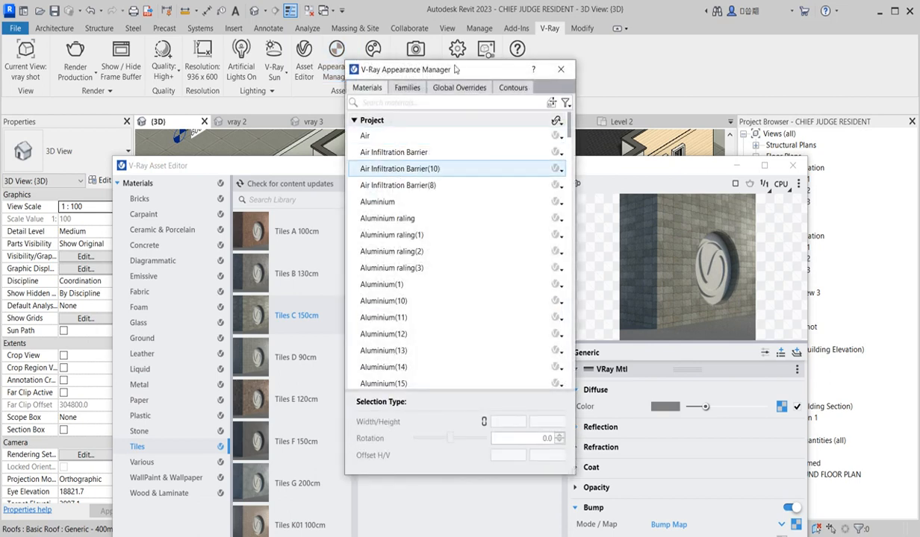
drag(456, 70, 666, 62)
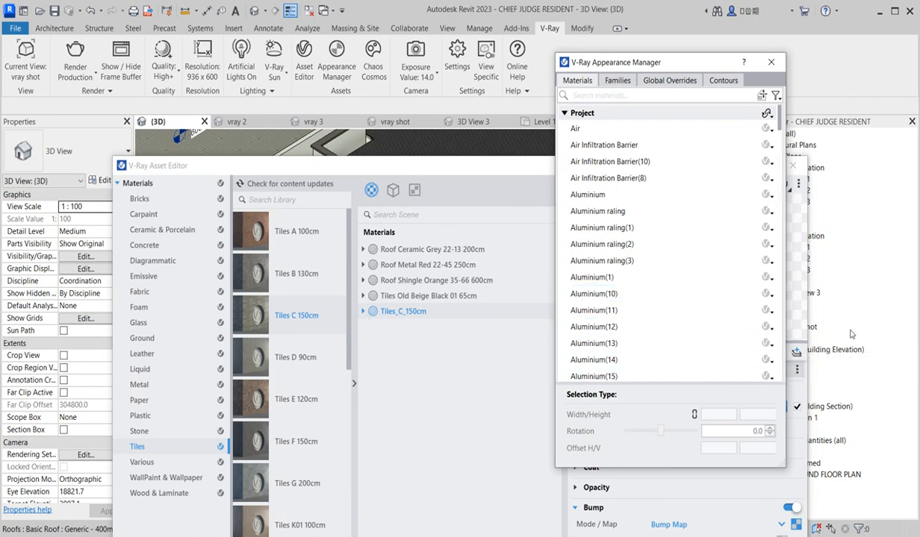
click(772, 347)
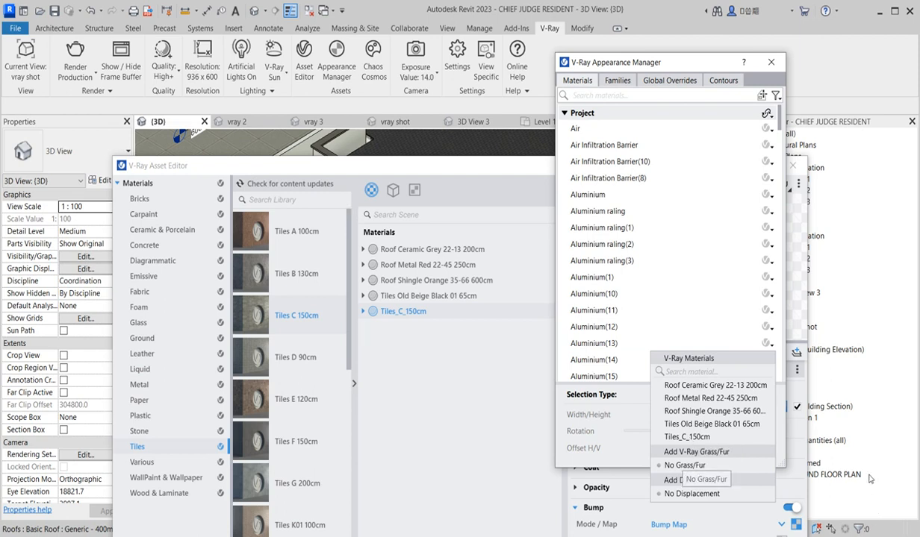
click(685, 437)
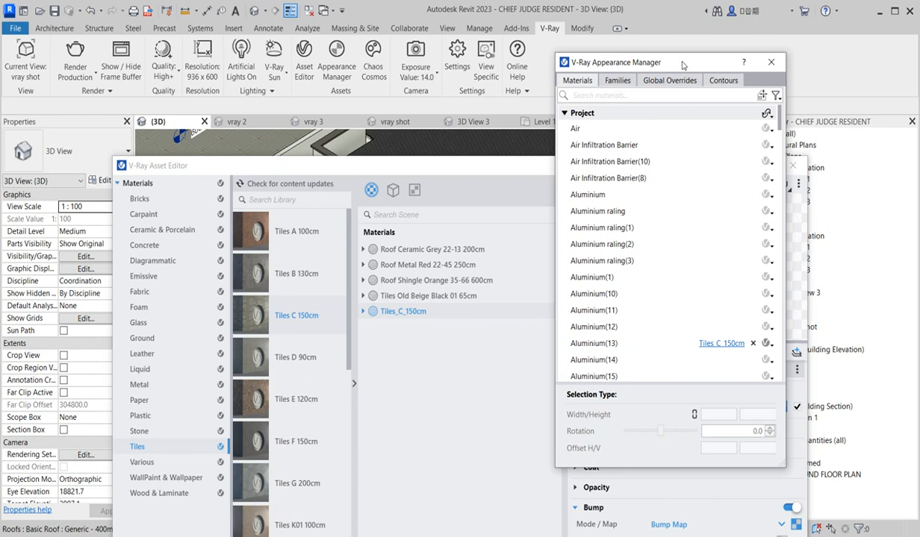
drag(682, 65, 550, 64)
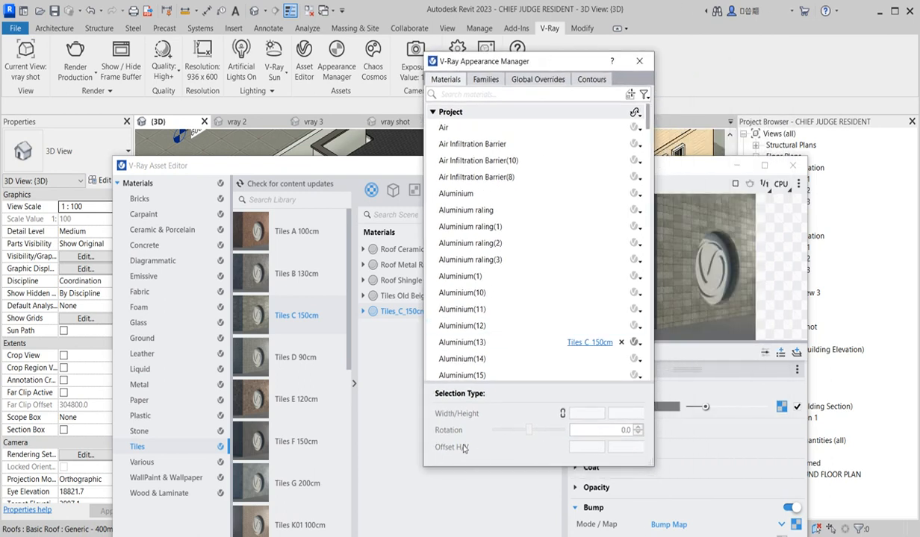
click(640, 63)
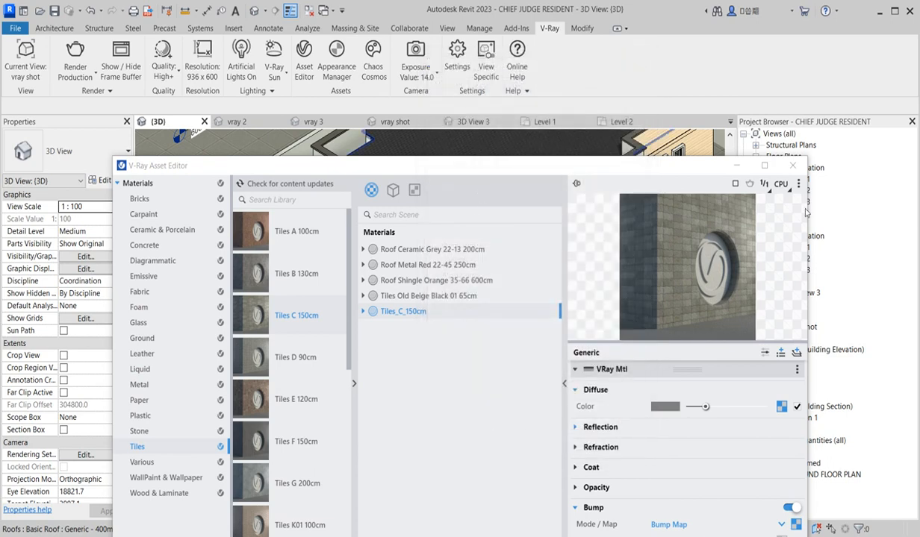
click(792, 165)
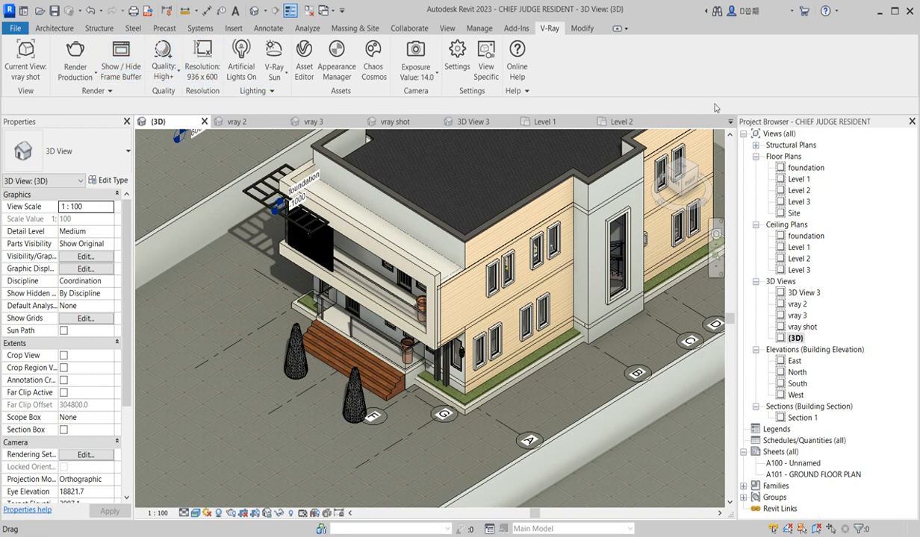
Open the V-Ray resolution settings, try the Custom aspect ratio and return it to Crop Region
click(203, 58)
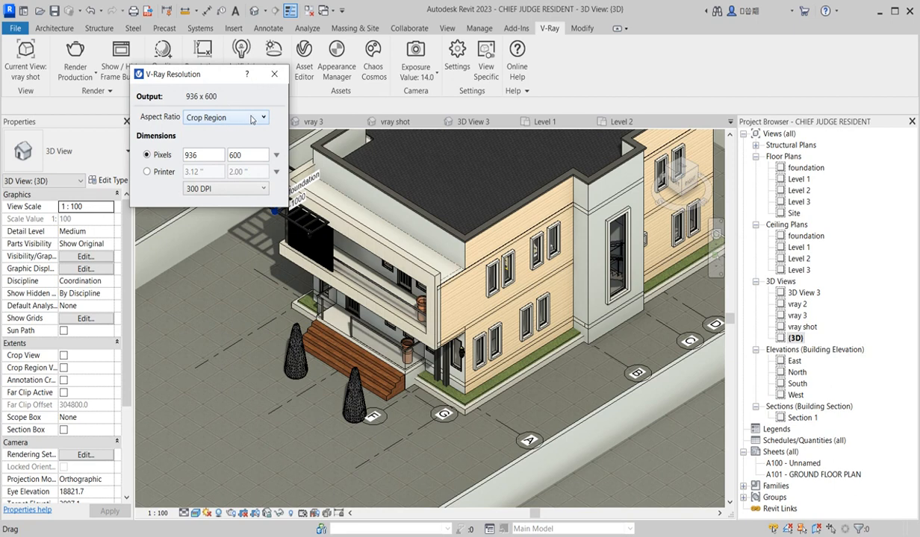
click(252, 118)
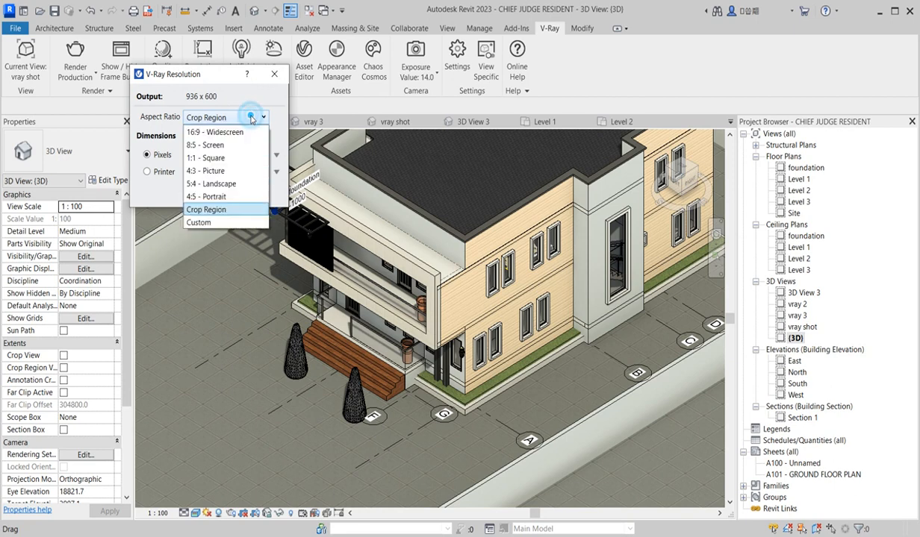
click(202, 224)
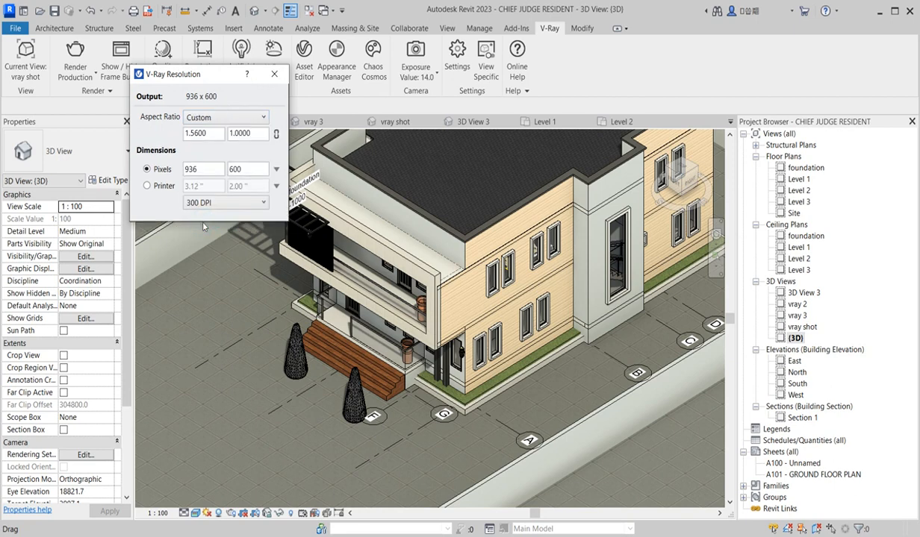
click(263, 120)
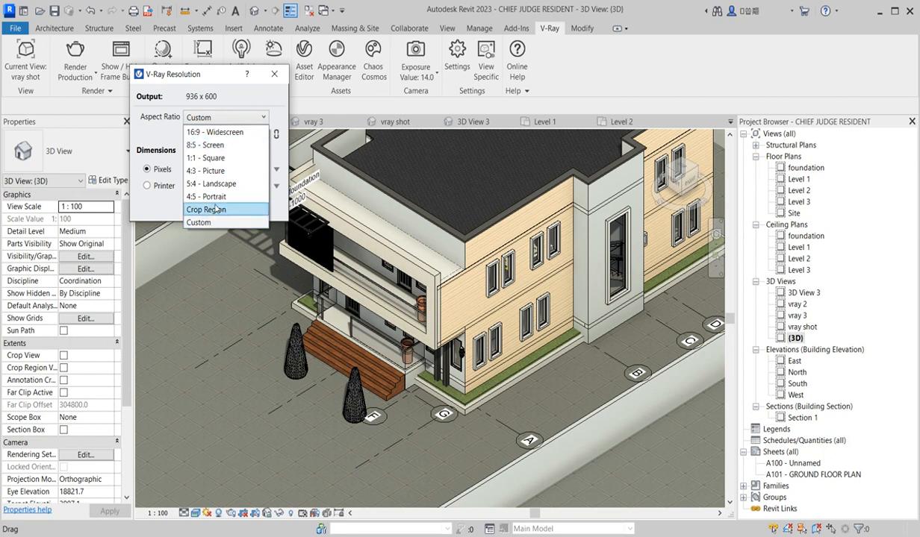
click(207, 211)
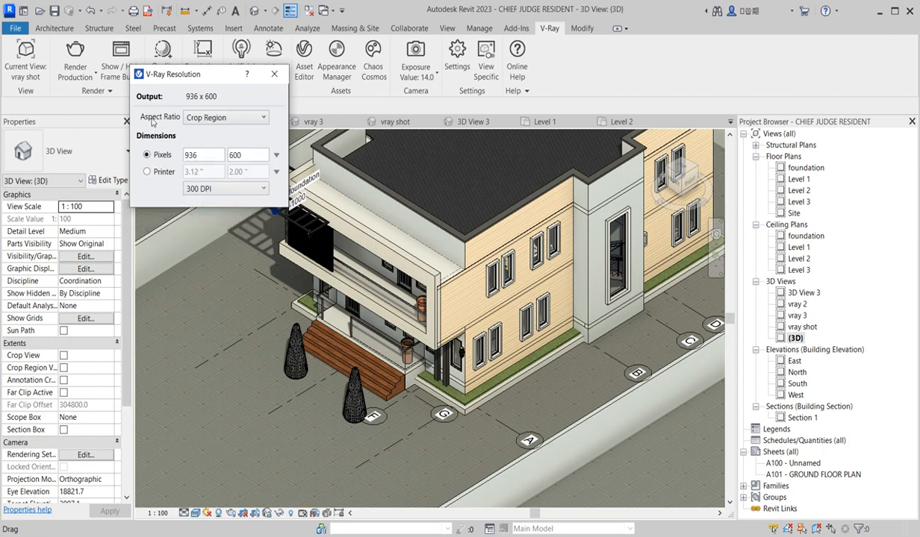
Set the print resolution to 75 DPI and the V-Ray render quality to Low+
click(242, 189)
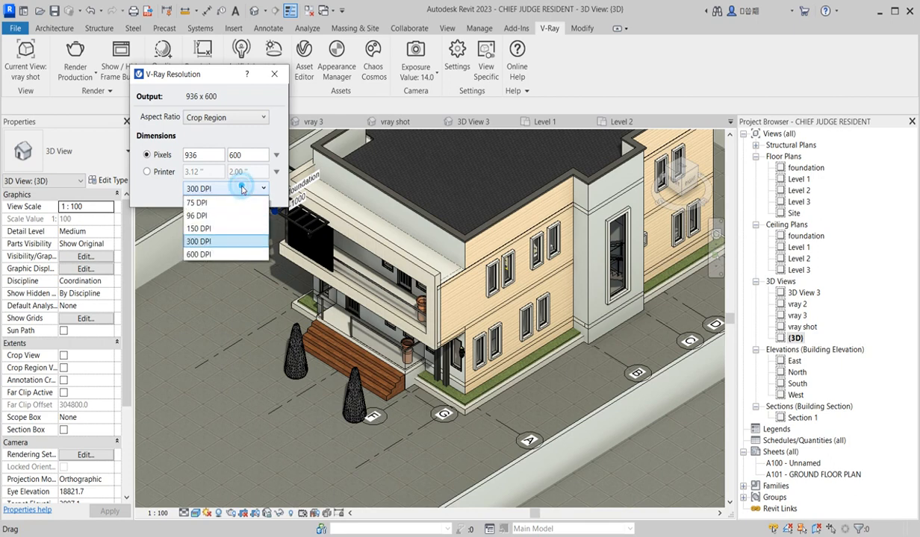
click(209, 202)
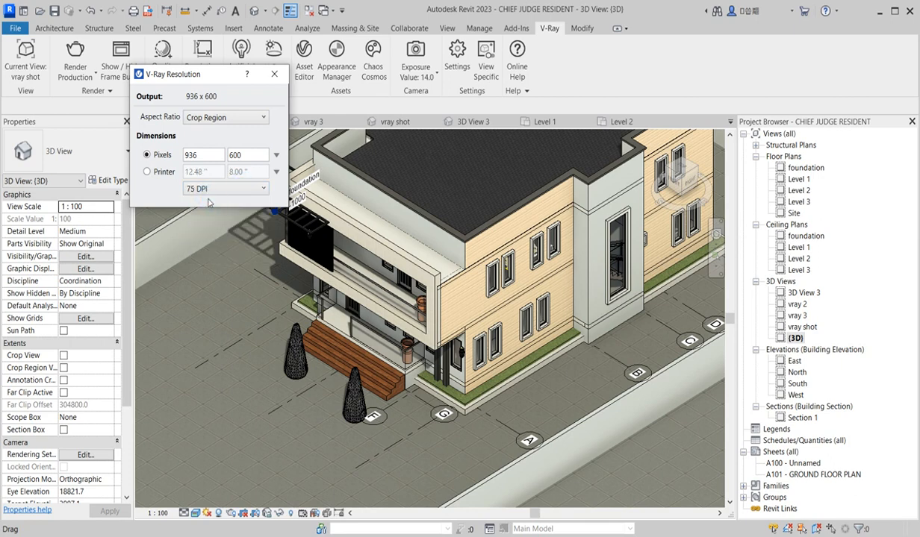
click(267, 78)
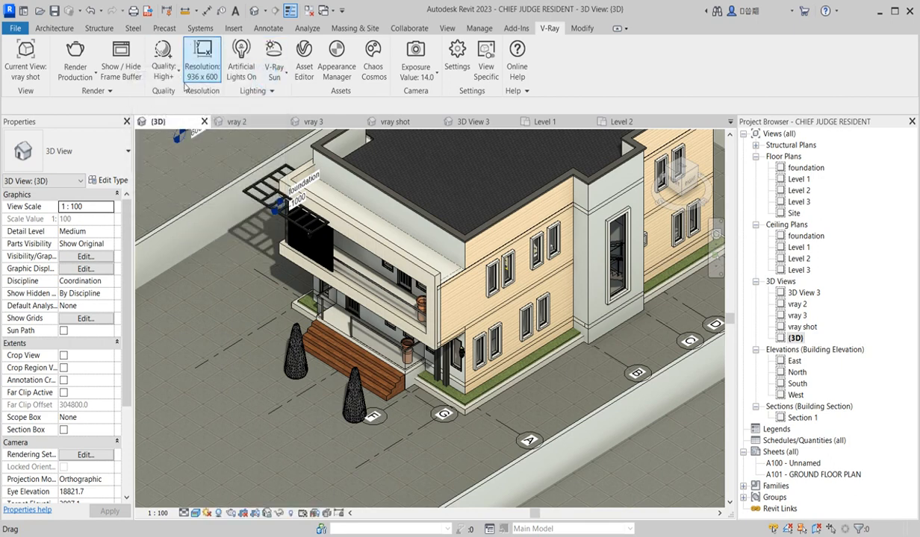
click(167, 72)
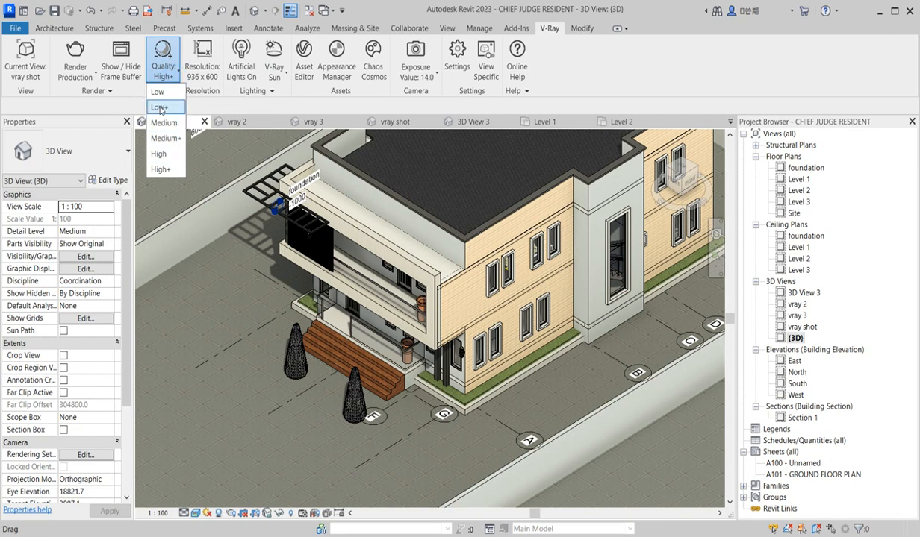
click(161, 107)
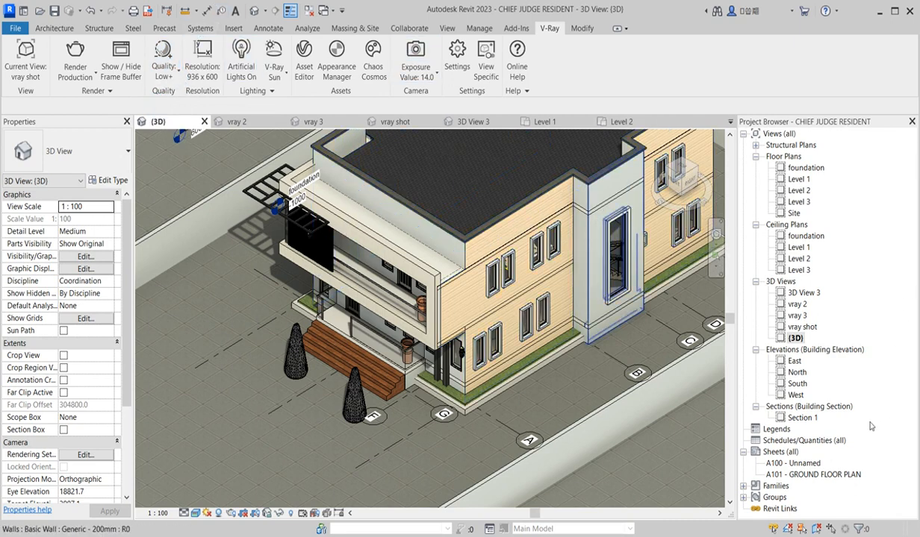
Look through the vray 3 and vray 2 camera views, and open vray shot as the view for rendering
double_click(801, 319)
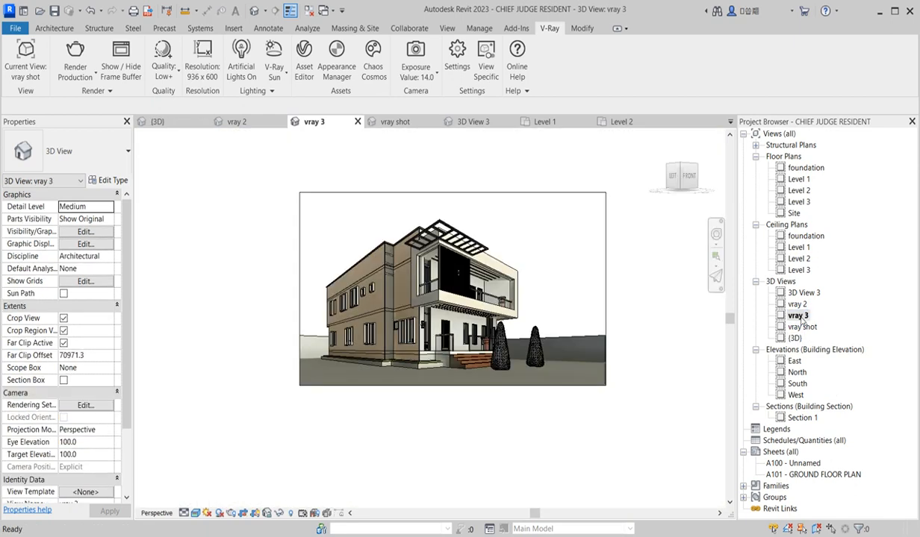
double_click(798, 305)
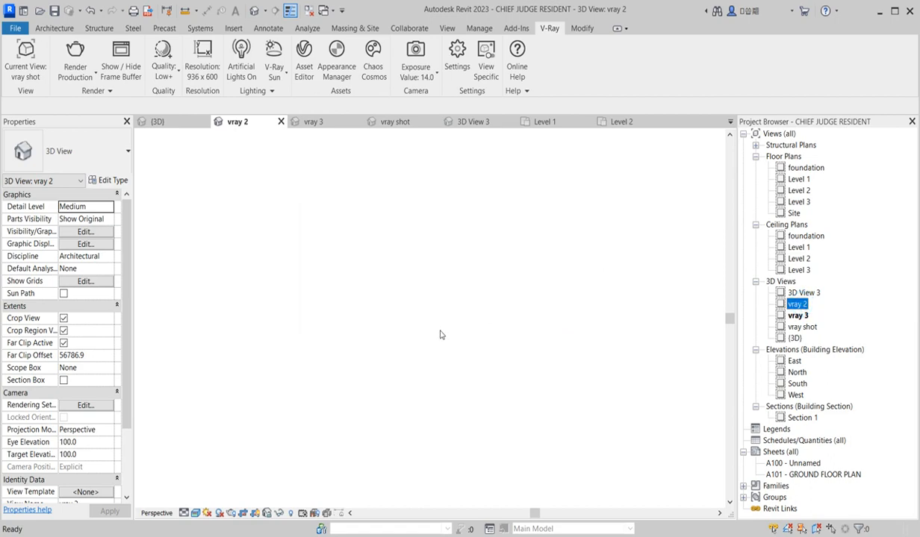
double_click(791, 327)
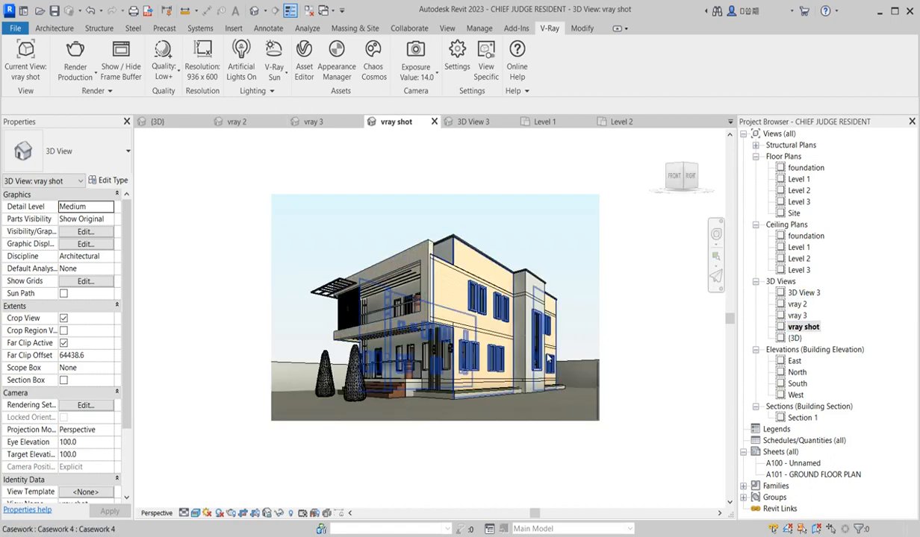
scroll(484, 309, up, 3)
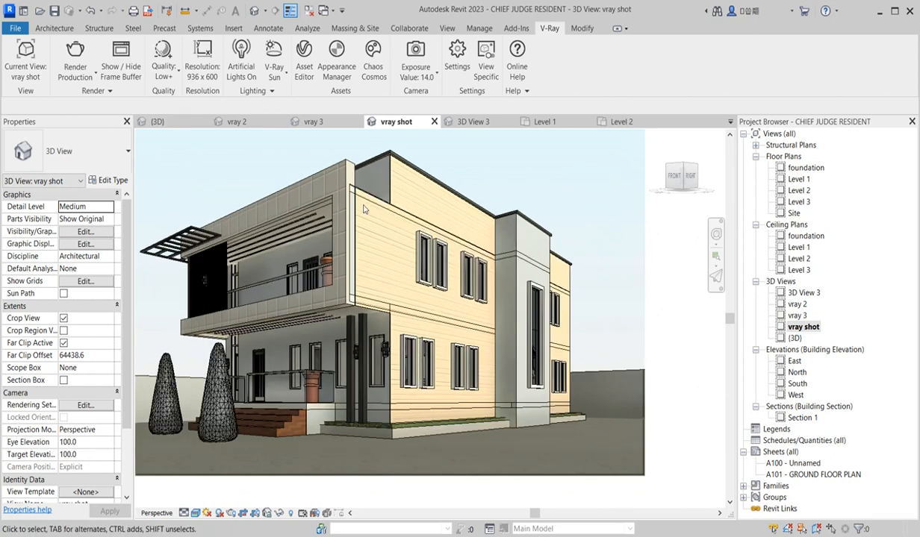
click(25, 72)
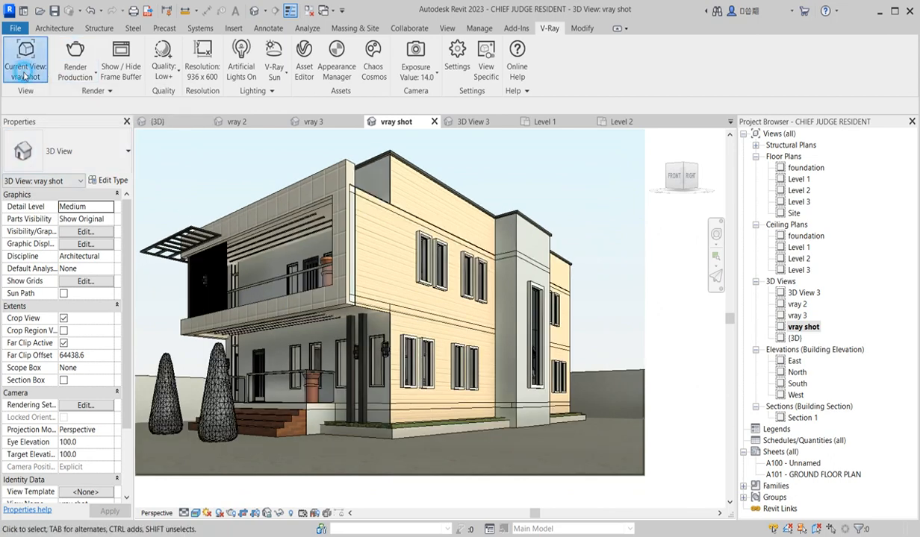
click(38, 175)
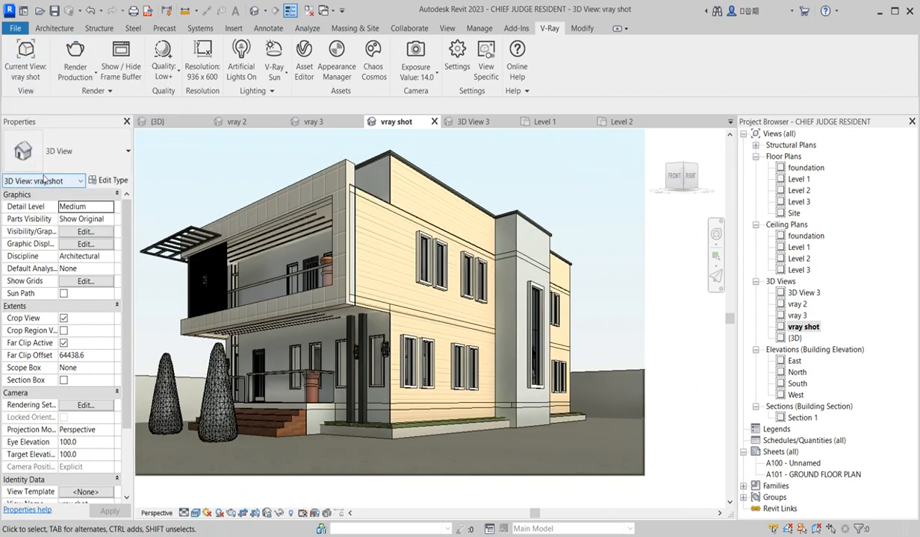
Start a production render of the vray shot view and examine the building's facade in the frame buffer
click(75, 49)
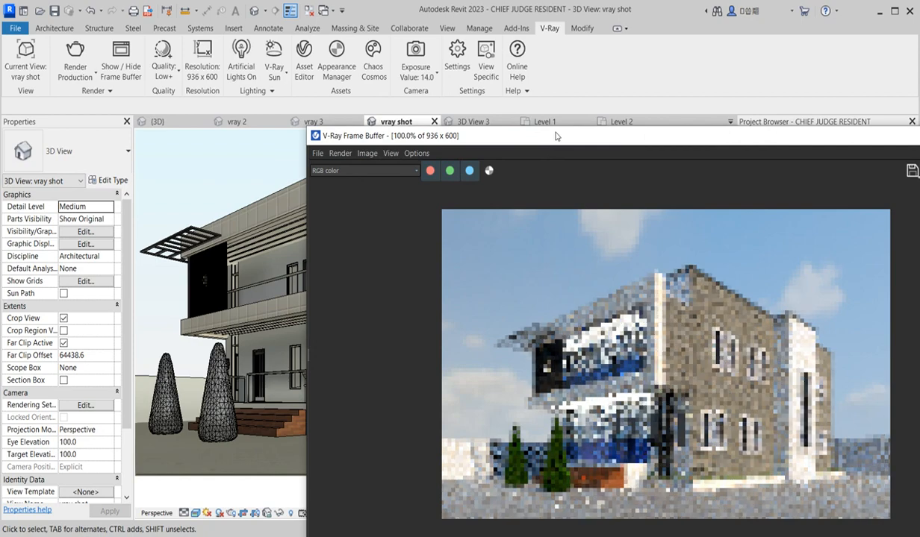
drag(556, 136, 448, 103)
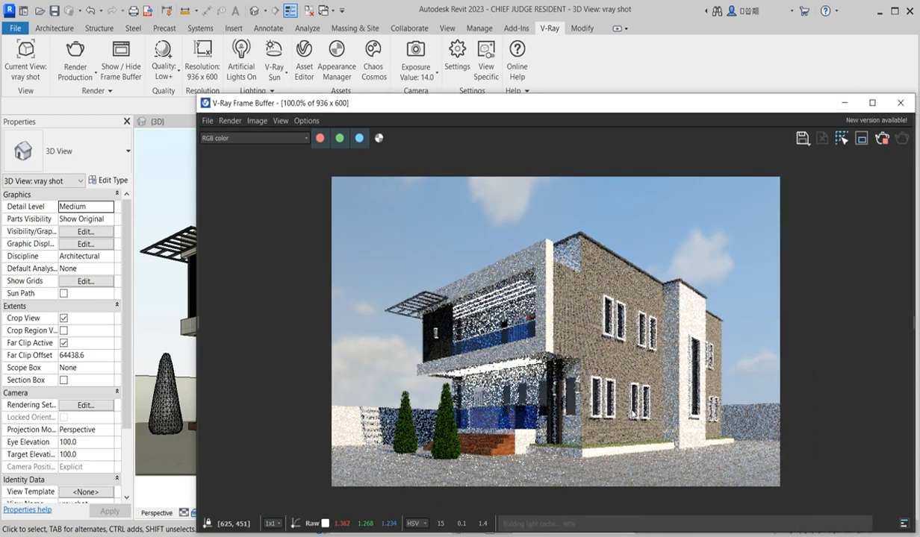
scroll(632, 413, up, 3)
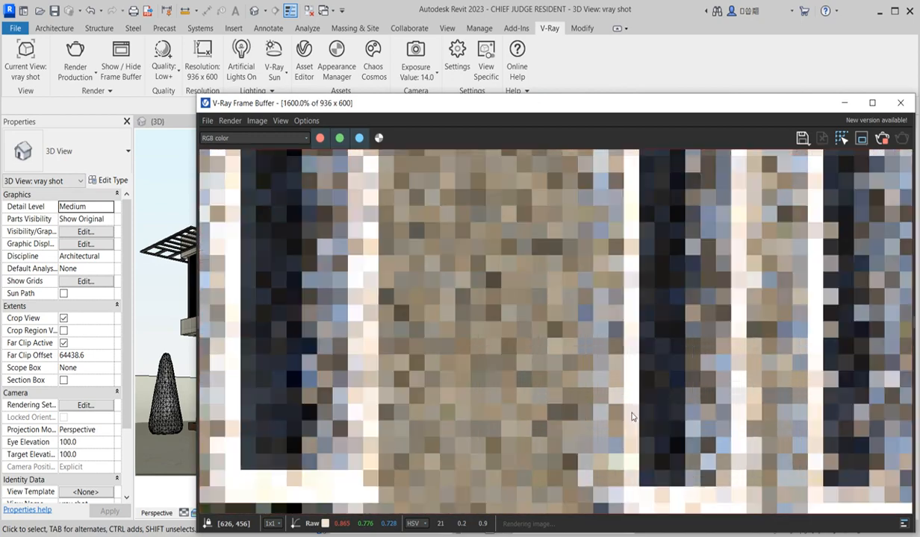
scroll(576, 337, down, 2)
scroll(590, 276, down, 1)
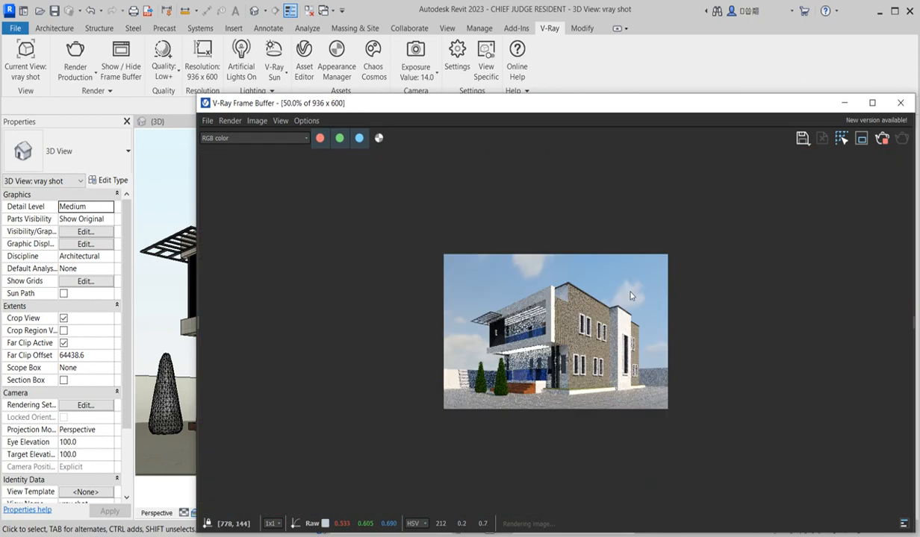
scroll(594, 330, up, 1)
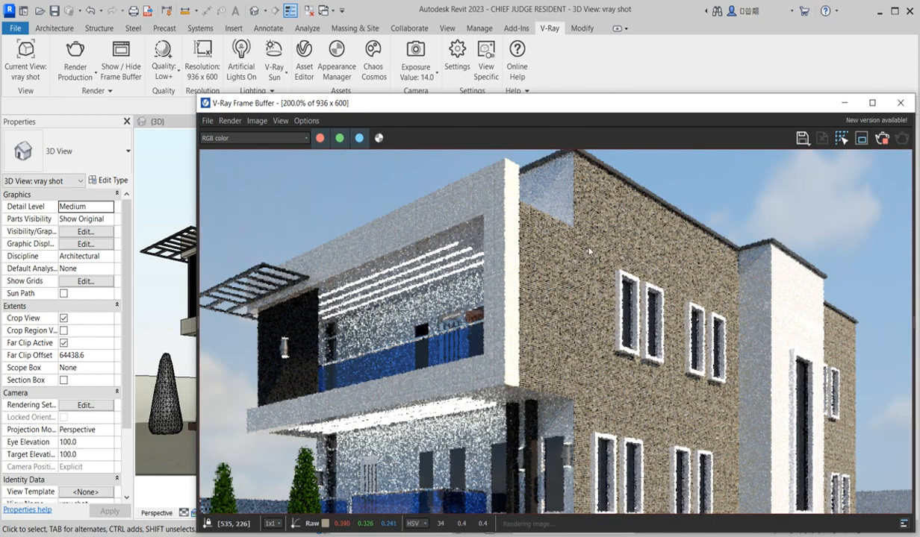
Examine the brick wall, windows and full facade of the render in progress in the frame buffer
scroll(604, 392, down, 2)
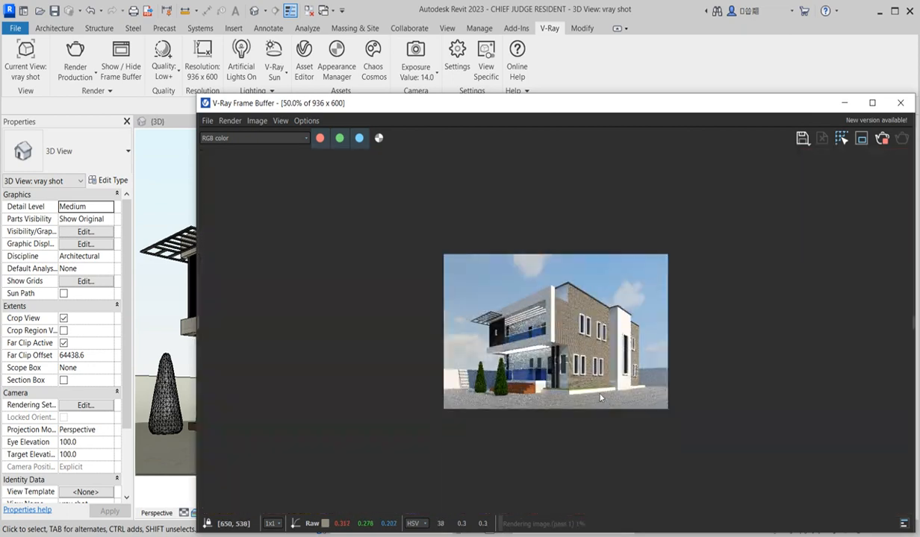
scroll(600, 398, up, 1)
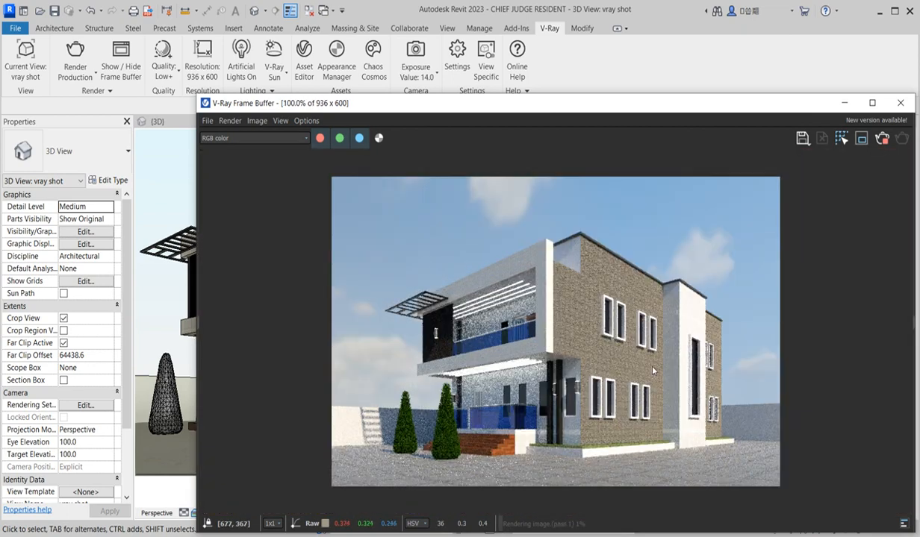
scroll(586, 380, up, 2)
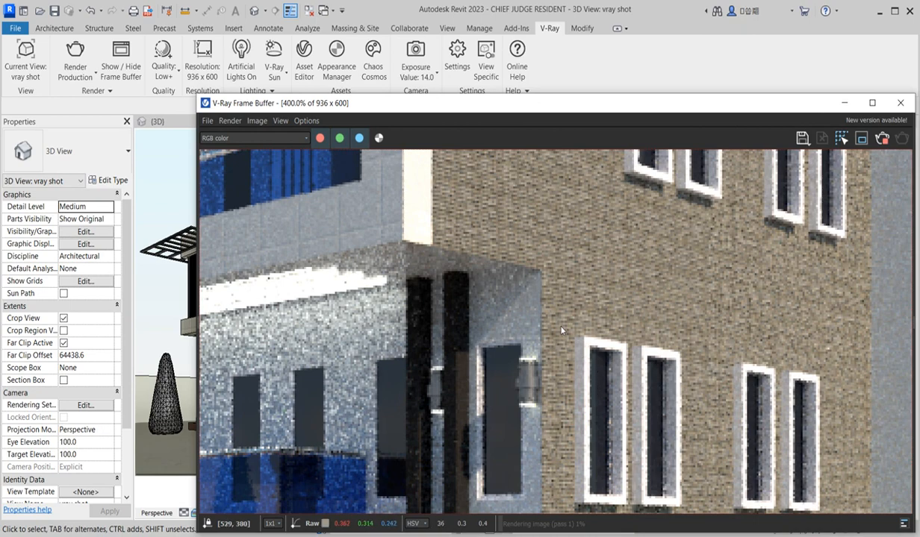
scroll(561, 330, down, 3)
scroll(564, 332, up, 1)
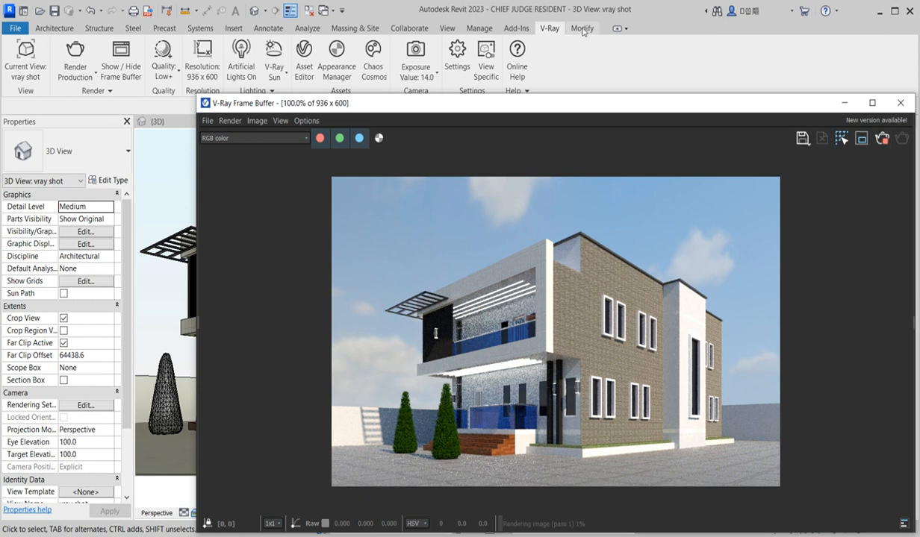
Save the current render channel as a PNG named vray op in the desktop folder CHIEF JUDGE RESIDENTIAL, and close the frame buffer
click(207, 121)
mouse_move(229, 120)
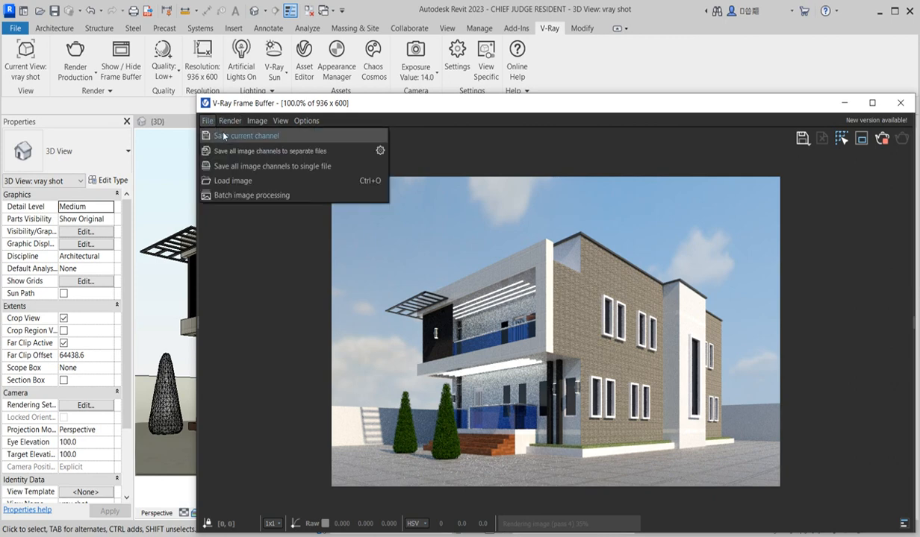
click(223, 136)
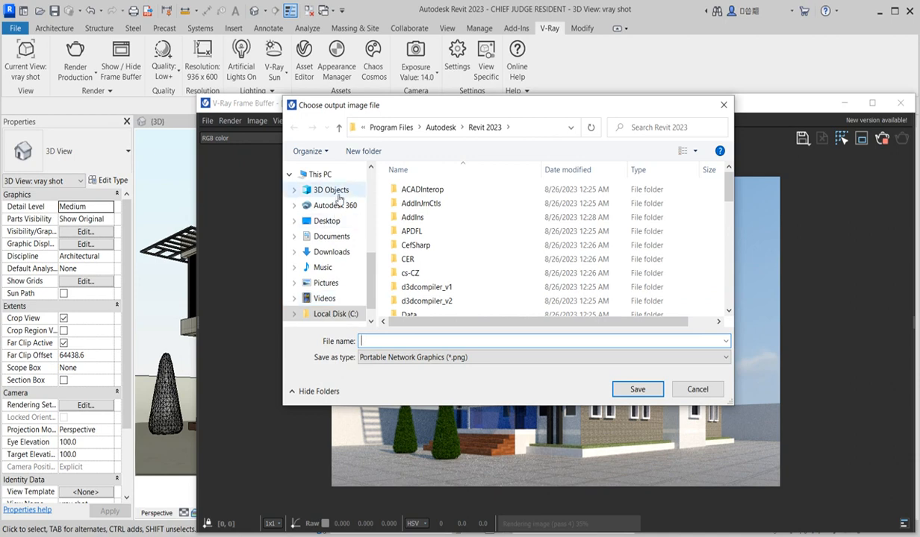
click(327, 221)
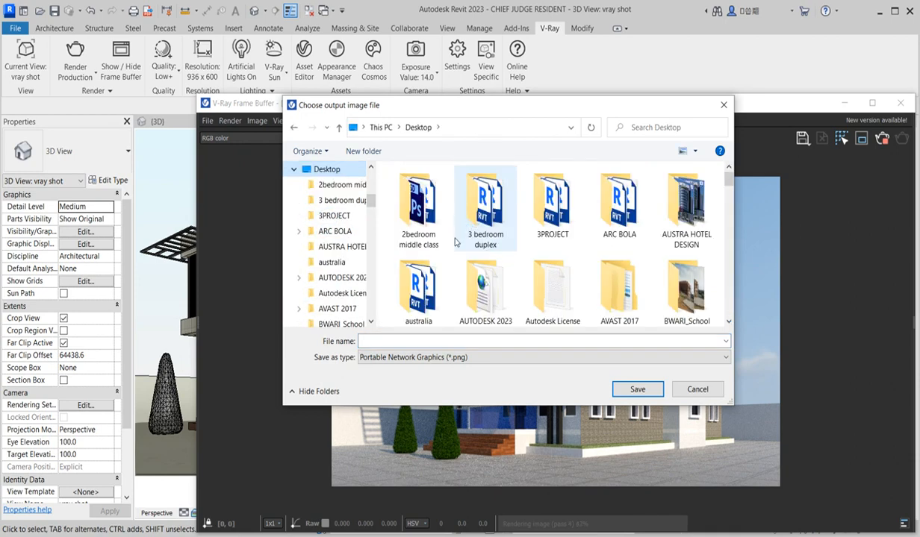
scroll(486, 287, down, 2)
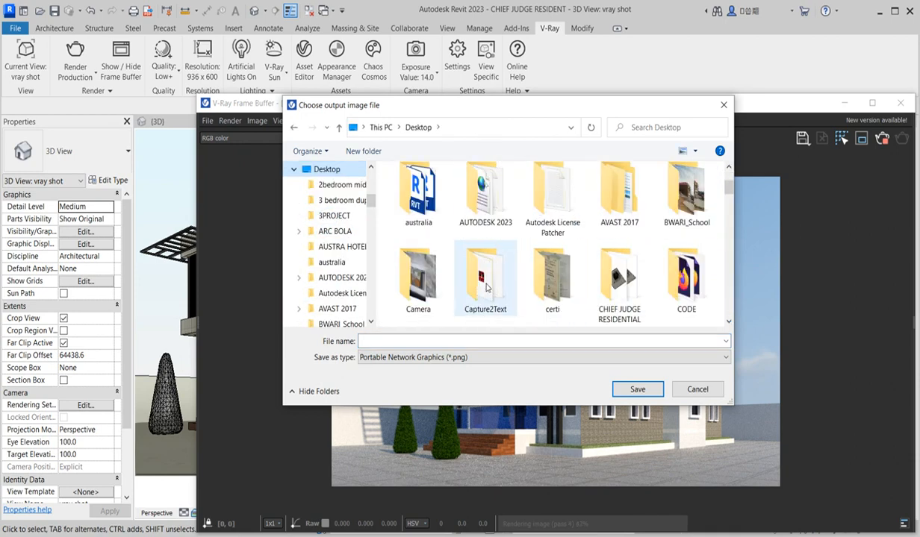
scroll(486, 287, down, 3)
scroll(620, 210, up, 2)
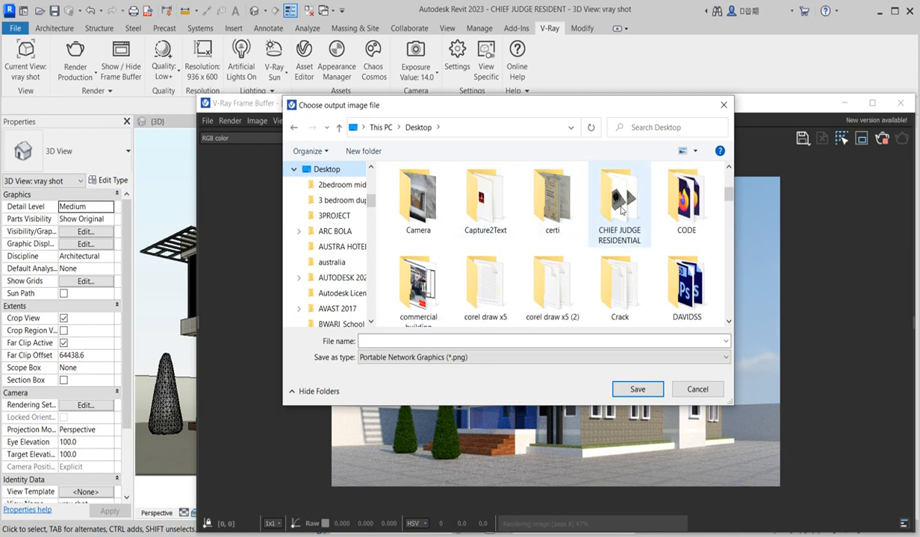
double_click(620, 210)
click(427, 343)
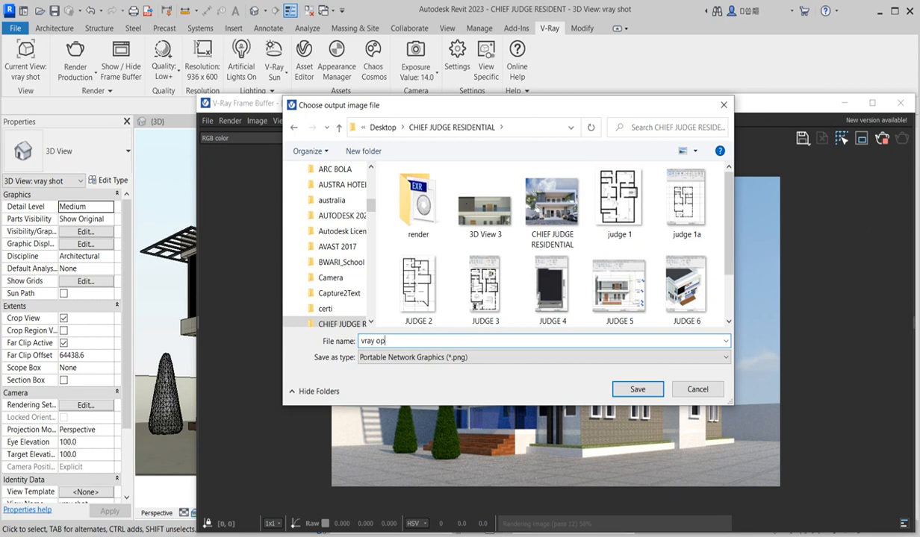
click(620, 389)
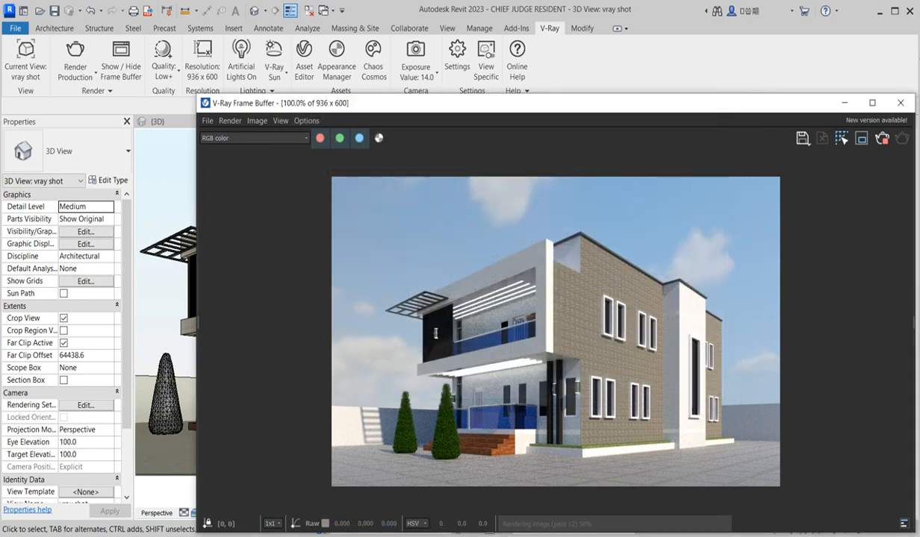
click(901, 103)
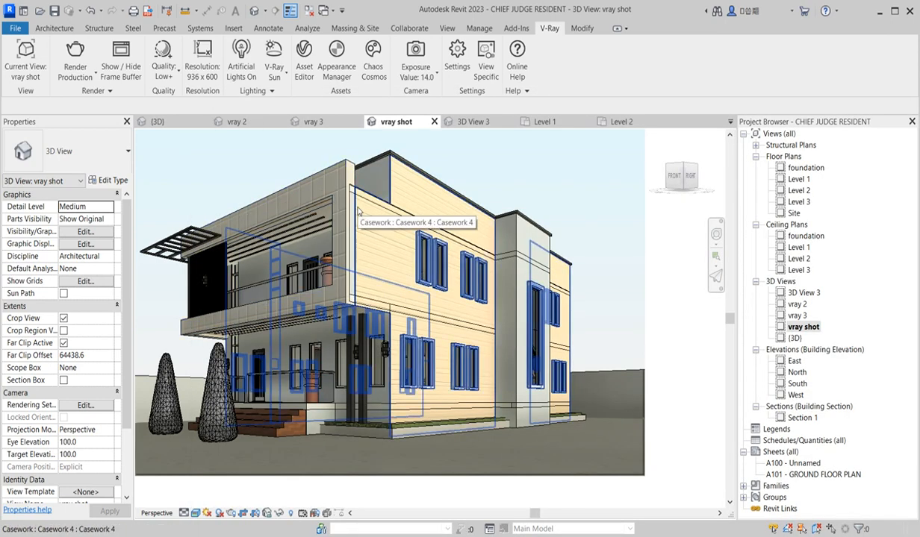
Remove the Tiles C 150cm V-Ray material from Aluminium(13) in the Appearance Manager and close the manager
click(336, 64)
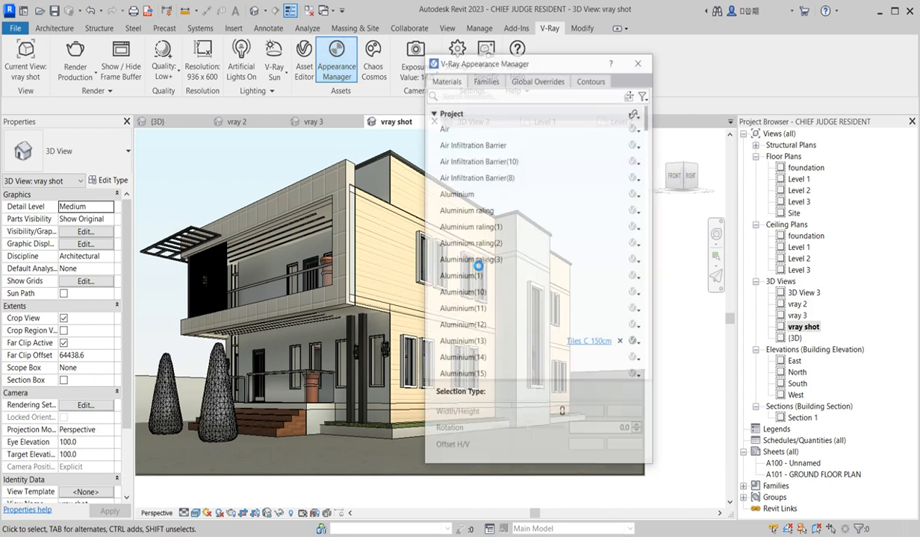
click(640, 344)
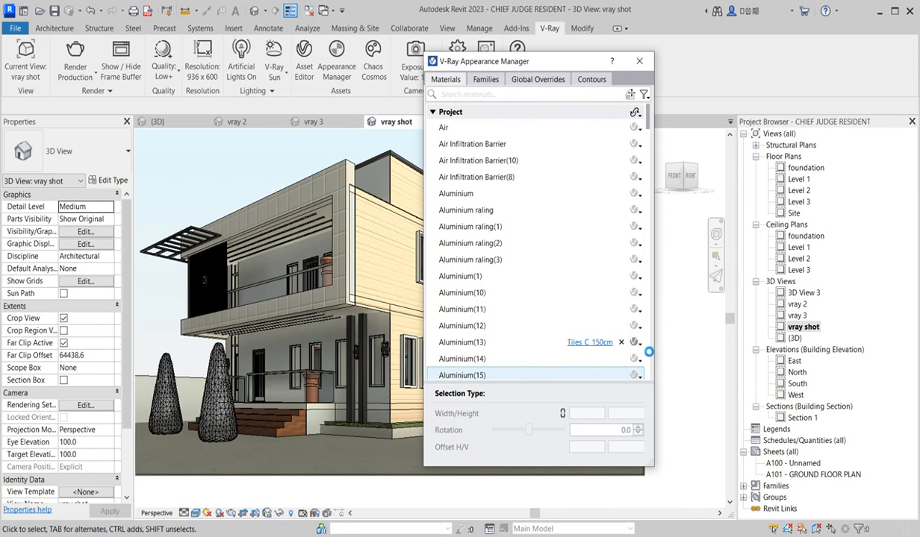
click(622, 342)
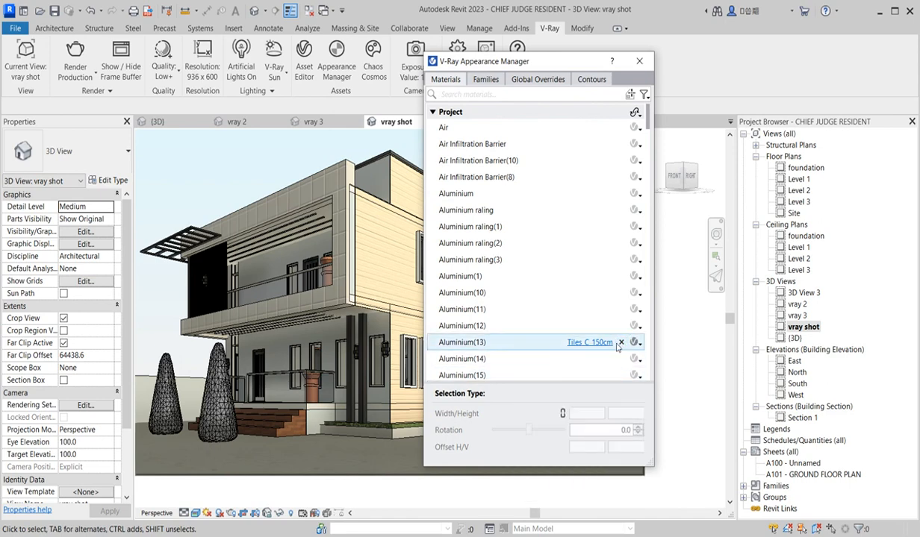
click(621, 343)
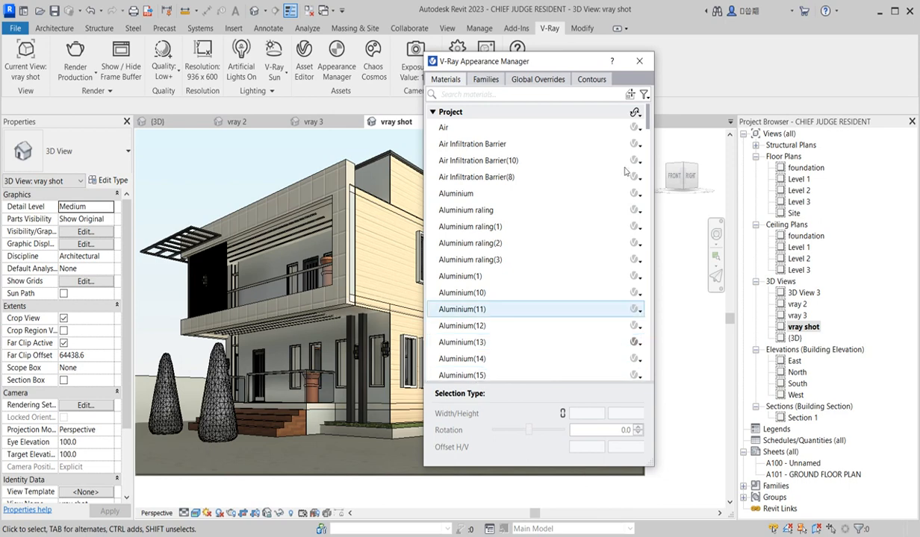
click(321, 152)
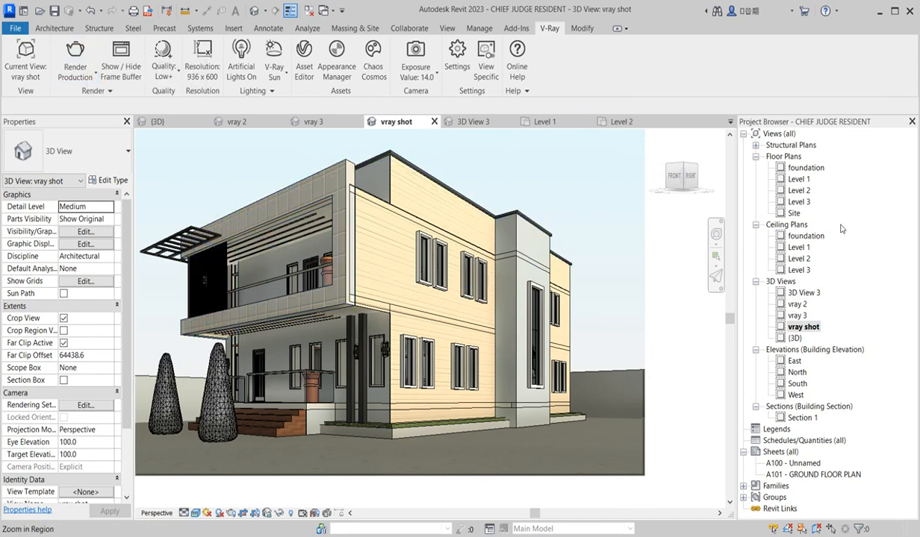
Reopen the vray shot view, run a new production render of it and close the frame buffer
double_click(798, 247)
double_click(803, 327)
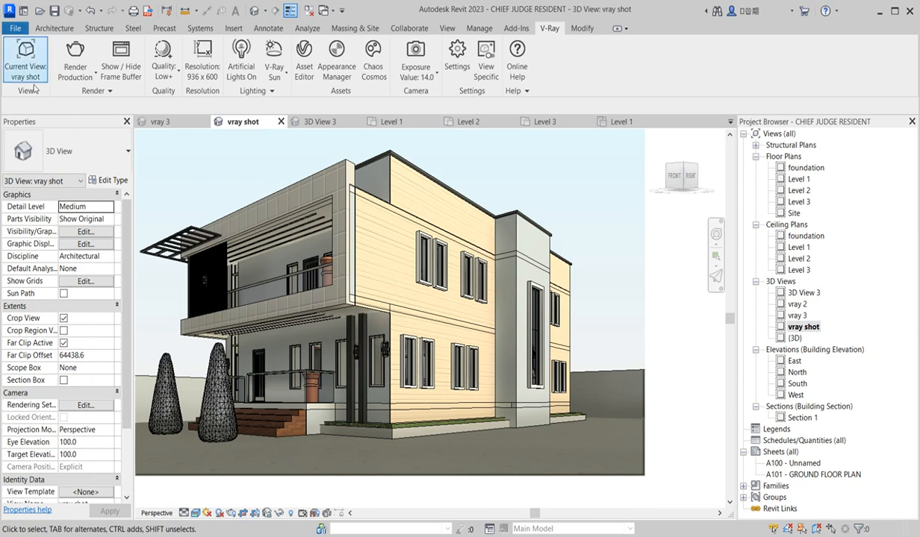
click(74, 48)
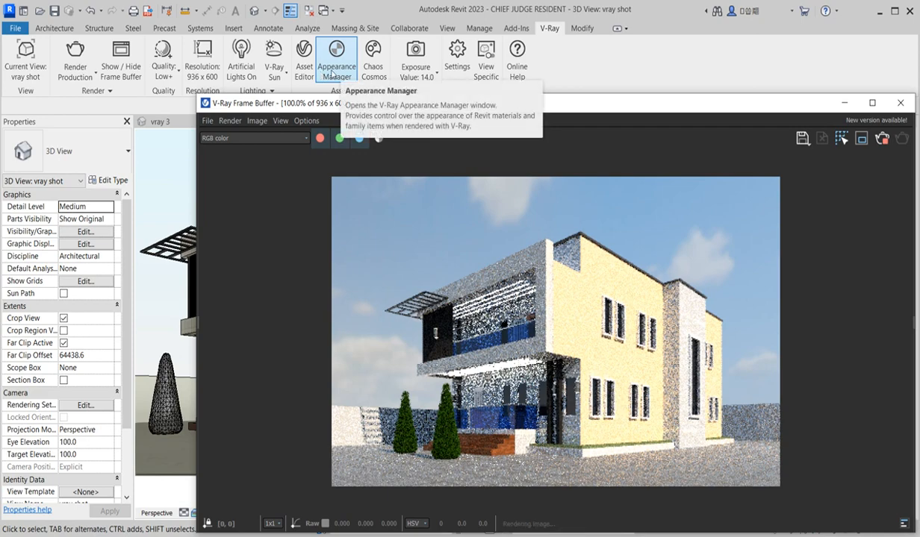
click(905, 105)
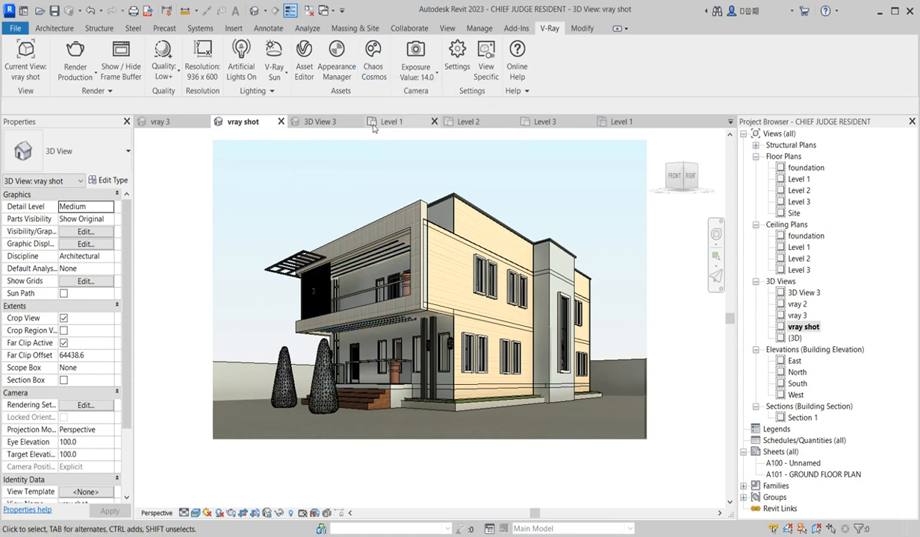
Open the Chaos Cosmos library at its home page and widen its window to show the category list
click(374, 61)
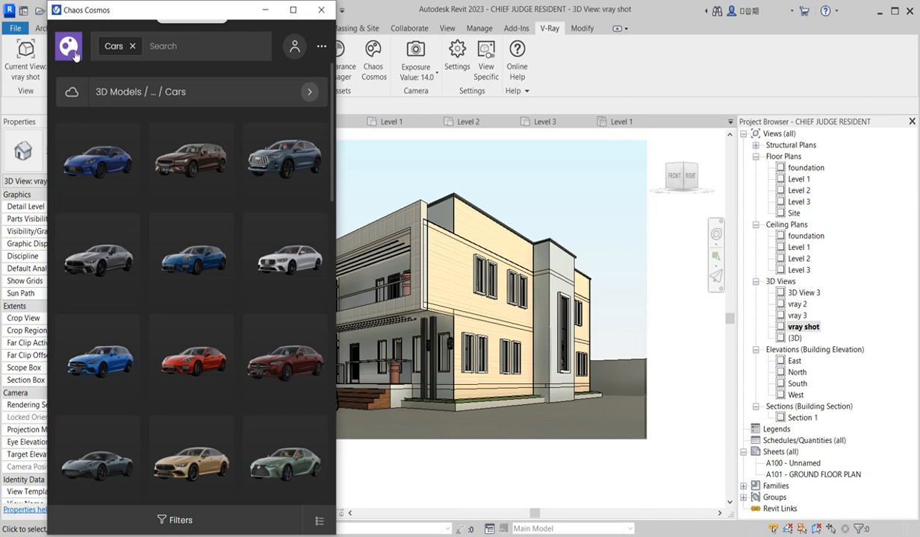
click(72, 54)
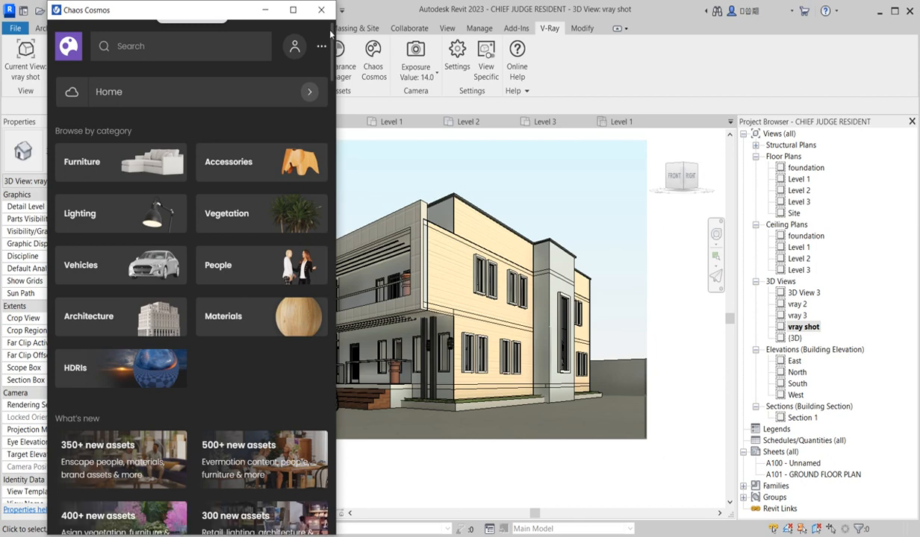
drag(110, 11, 214, 33)
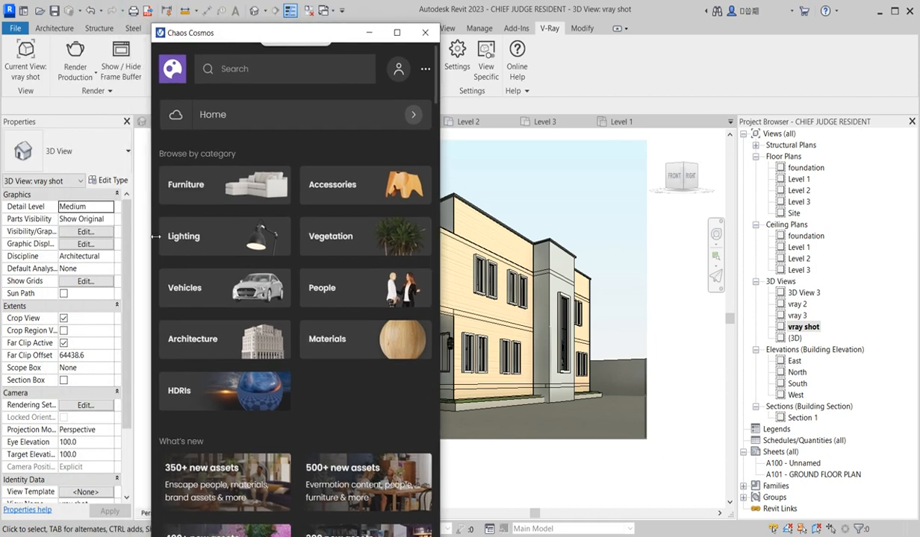
drag(156, 237, 61, 236)
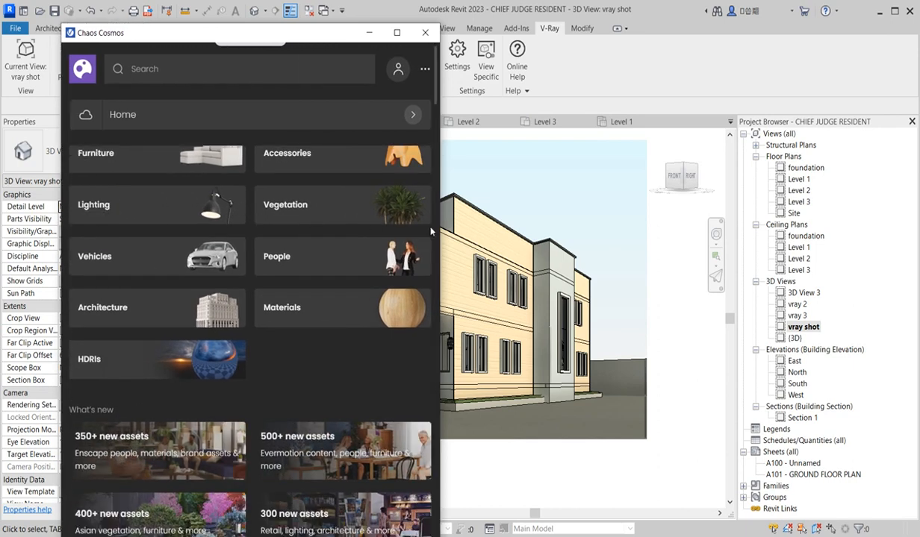
drag(435, 243, 639, 244)
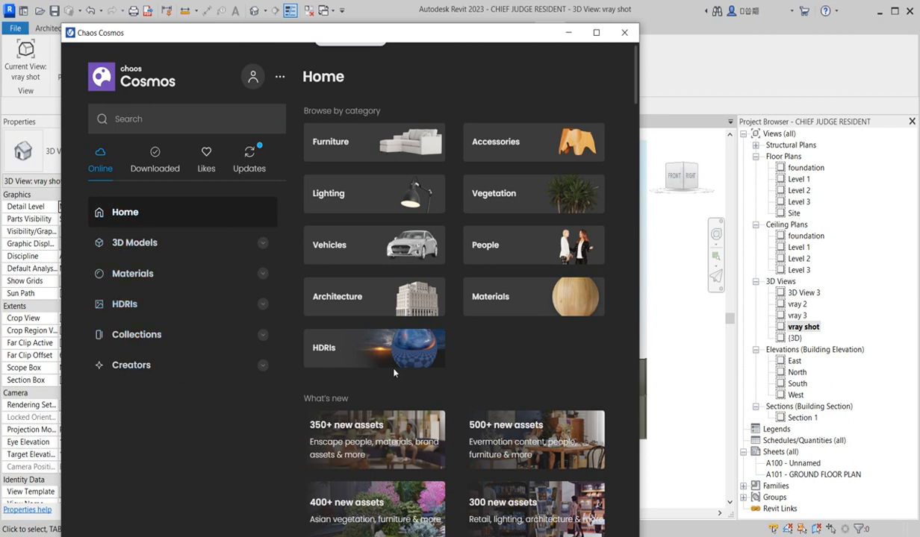
Browse the online Furniture models in the Chaos Cosmos library
click(381, 147)
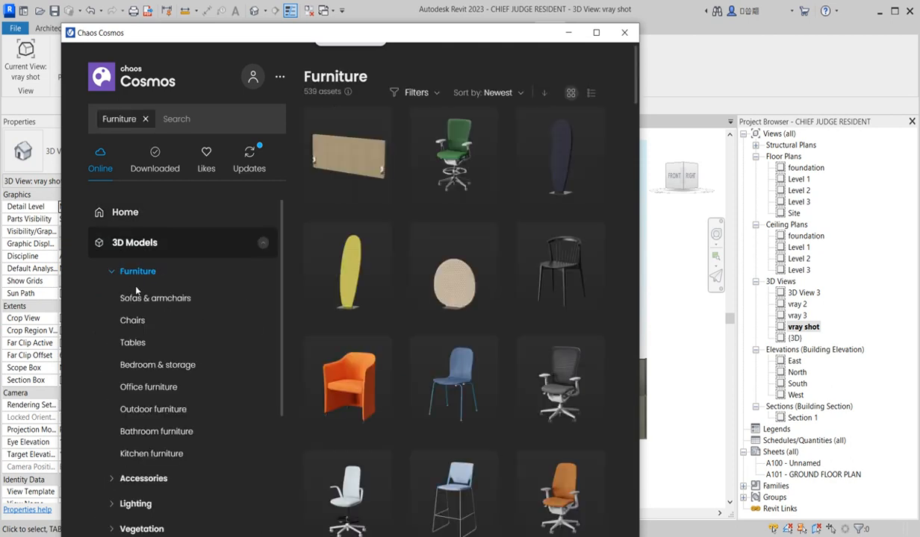
scroll(493, 253, down, 5)
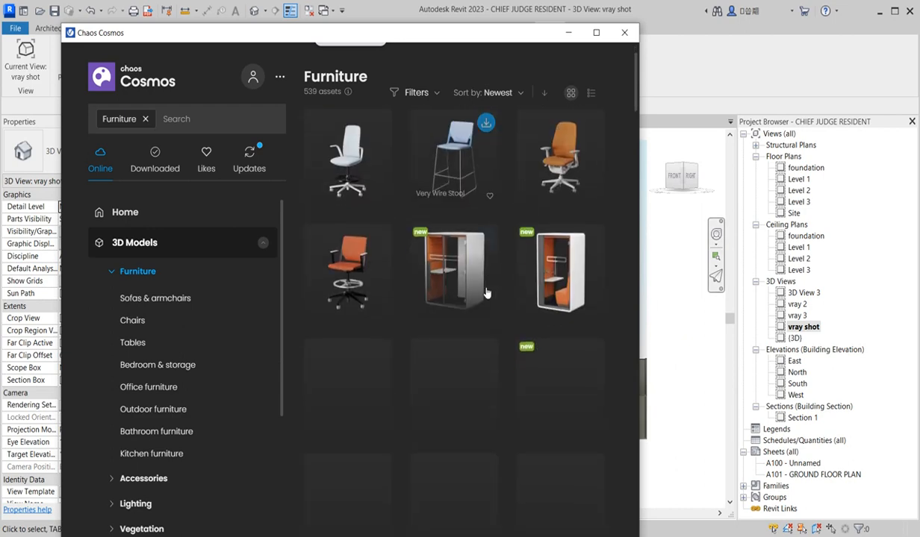
scroll(485, 295, down, 10)
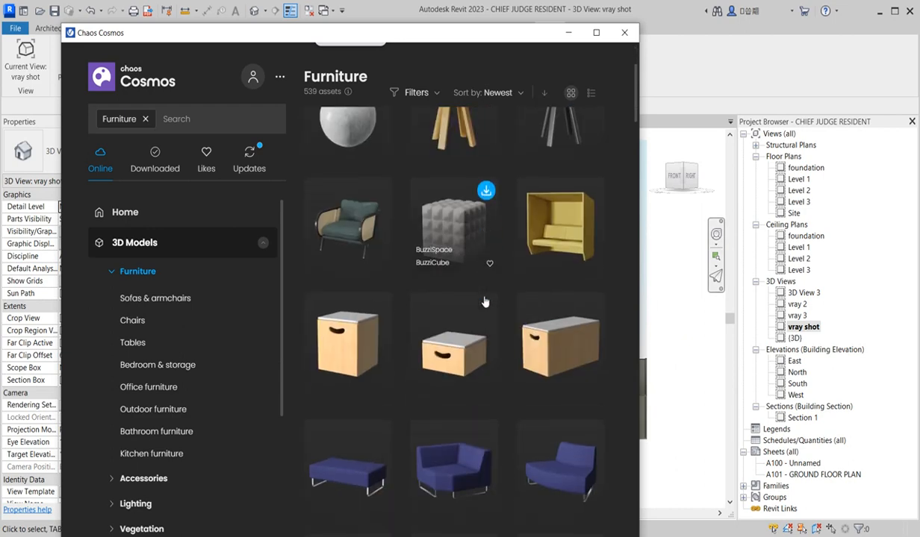
scroll(485, 301, down, 10)
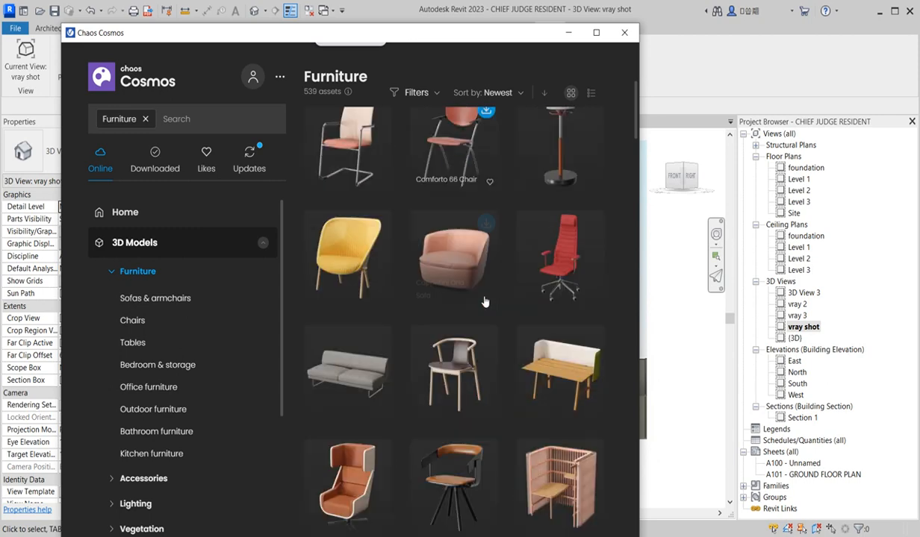
scroll(486, 301, down, 5)
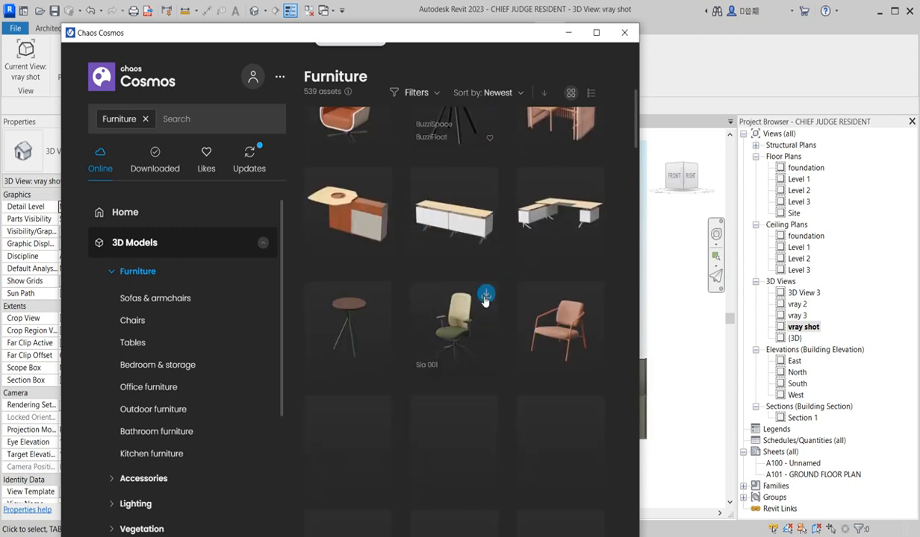
scroll(485, 302, down, 8)
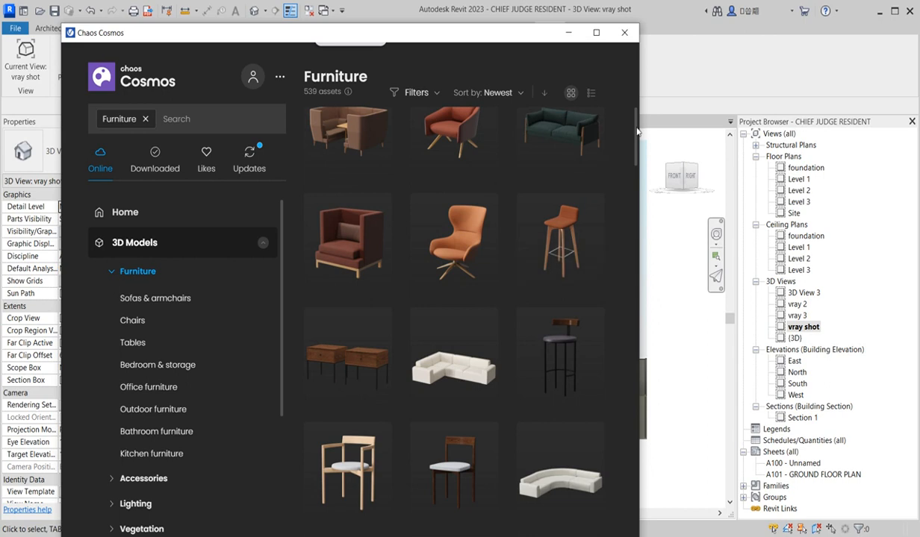
drag(636, 131, 639, 231)
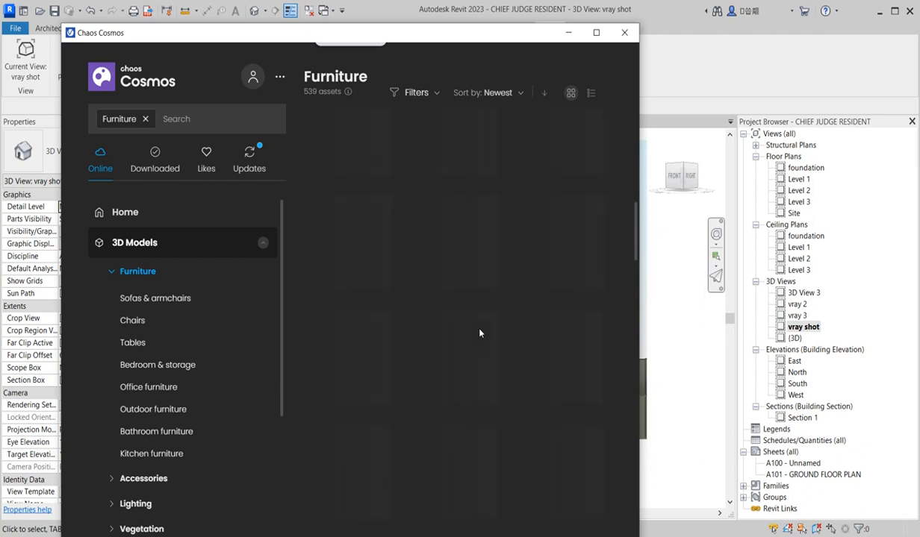
Look through the Bedroom & storage and Outdoor furniture categories, and display the downloaded outdoor furniture assets
click(145, 365)
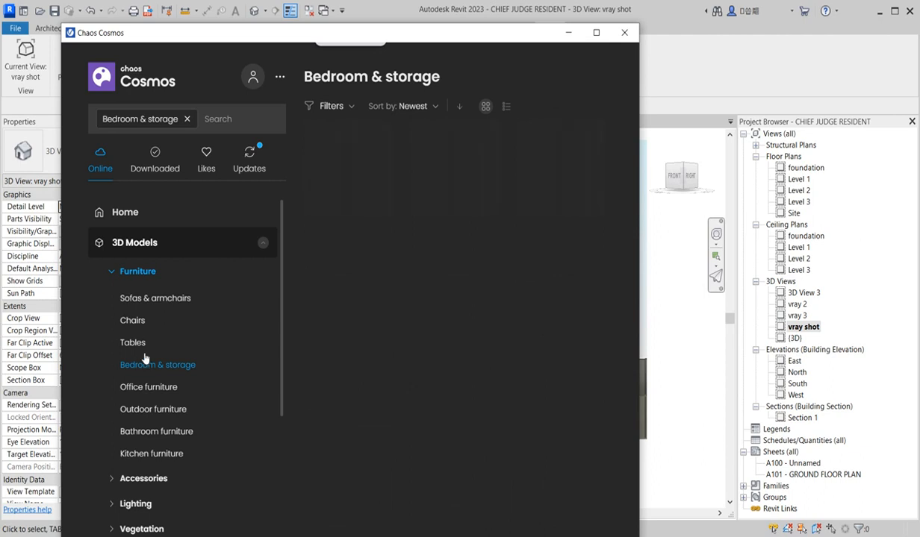
click(146, 410)
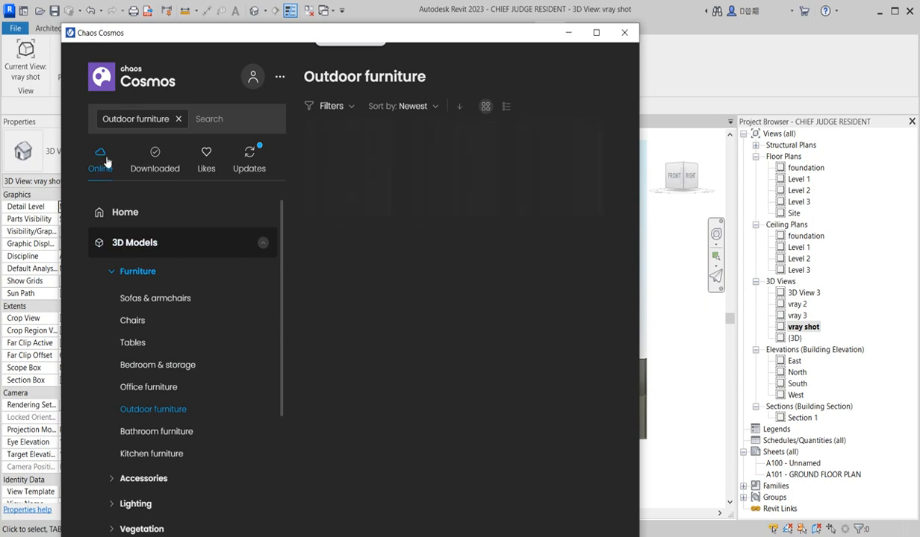
click(164, 166)
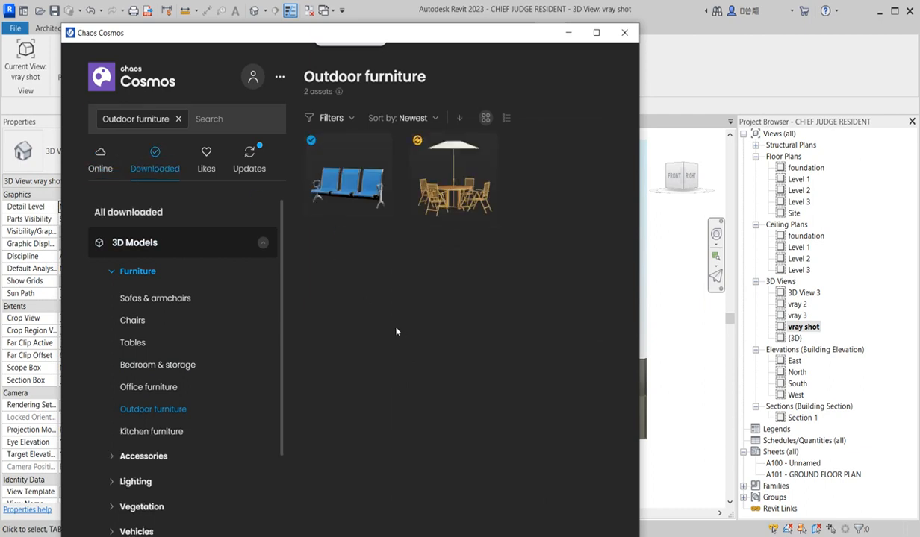
Look through all downloaded assets in the Chaos Cosmos library
click(133, 215)
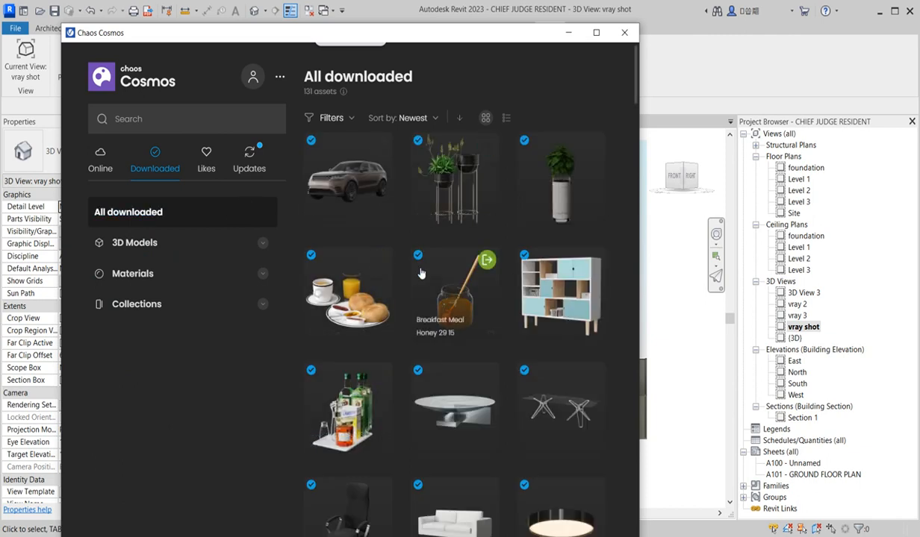
scroll(419, 261, down, 5)
scroll(419, 278, down, 3)
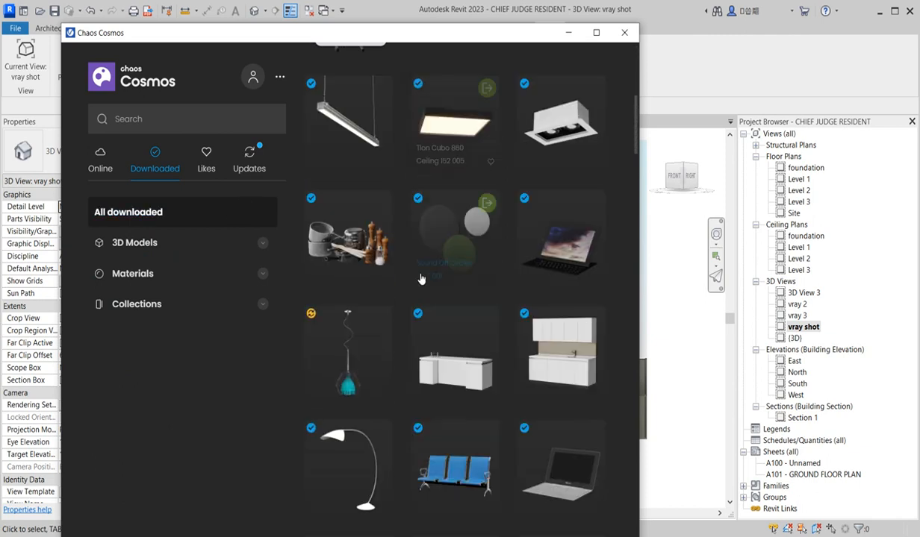
scroll(418, 441, down, 4)
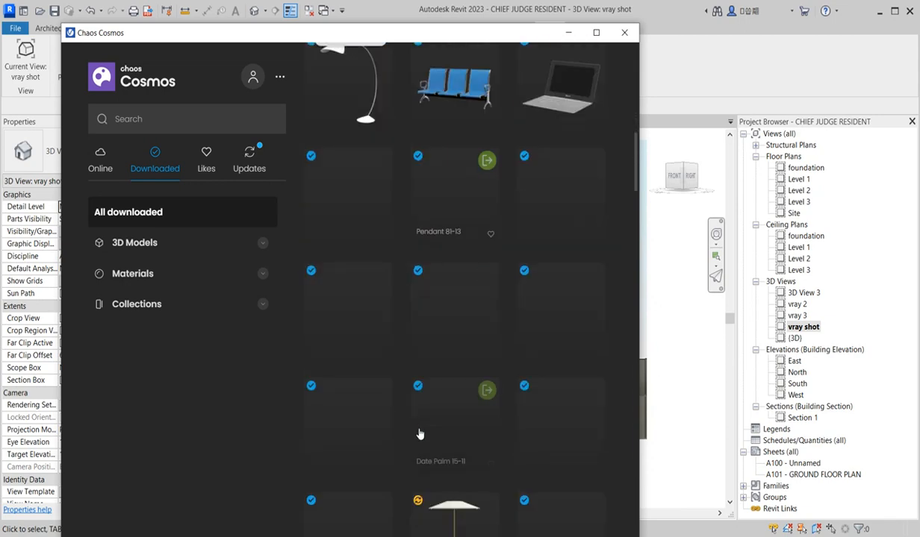
scroll(419, 437, up, 6)
scroll(419, 431, up, 5)
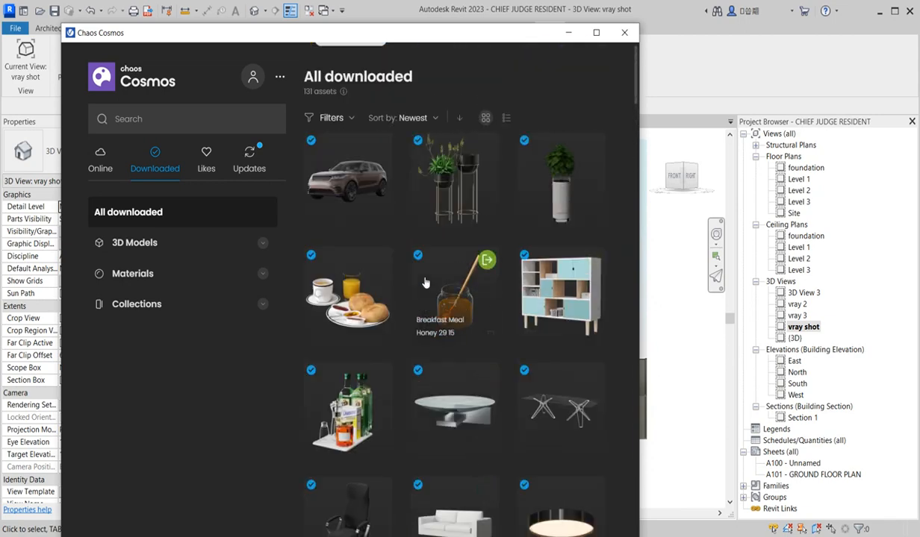
Return to the online library and examine the car models in the Vehicles category
click(100, 155)
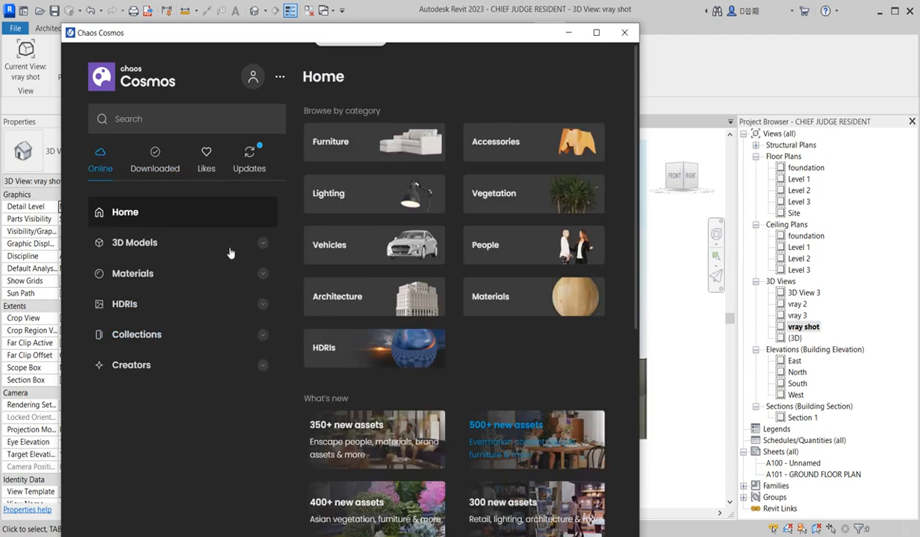
click(383, 255)
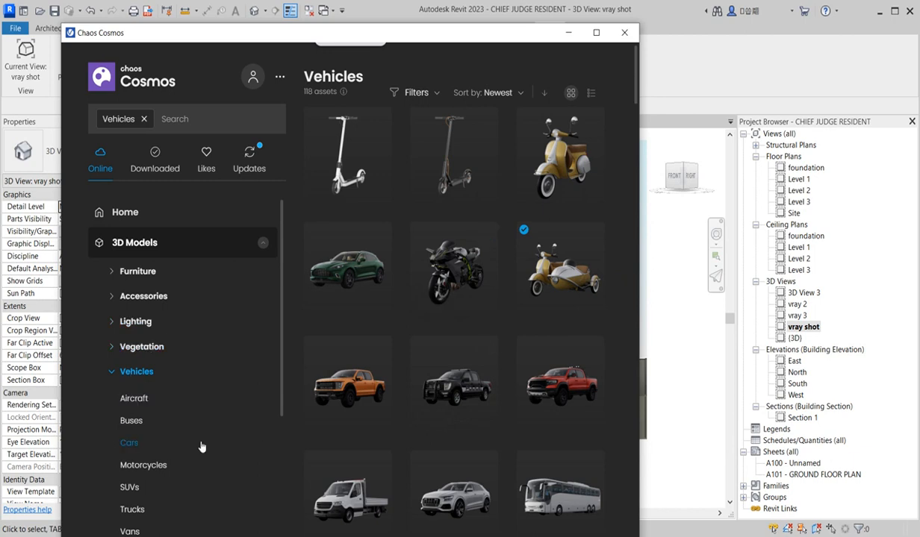
click(130, 443)
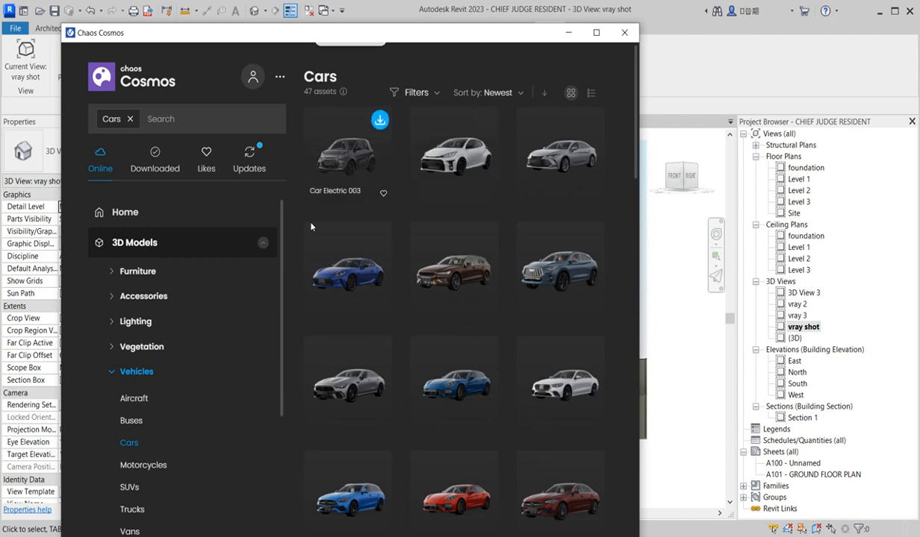
scroll(439, 233, down, 1)
scroll(439, 233, down, 10)
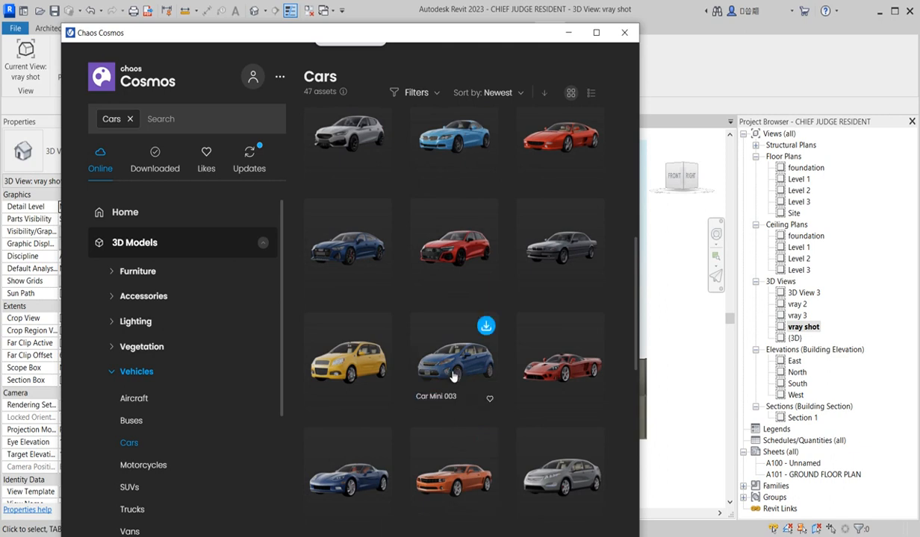
scroll(453, 403, down, 5)
scroll(452, 392, down, 5)
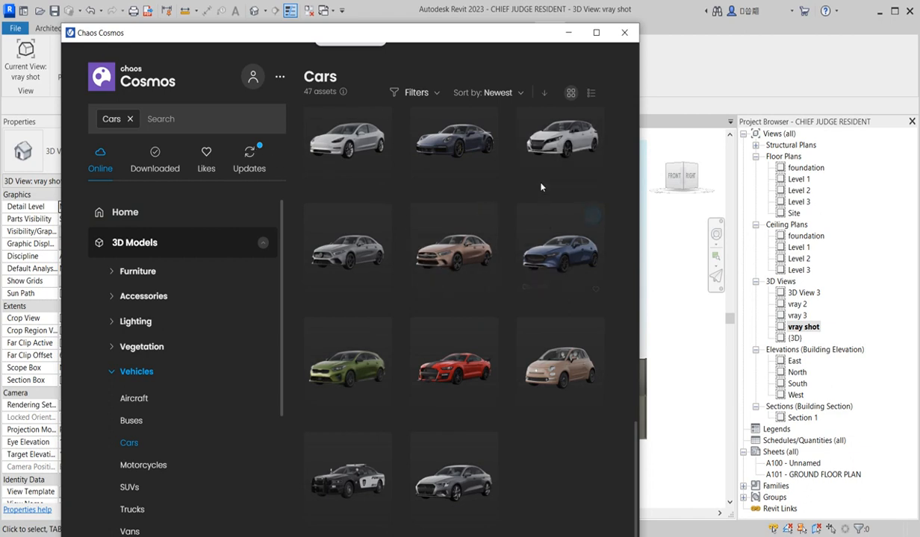
scroll(308, 275, up, 3)
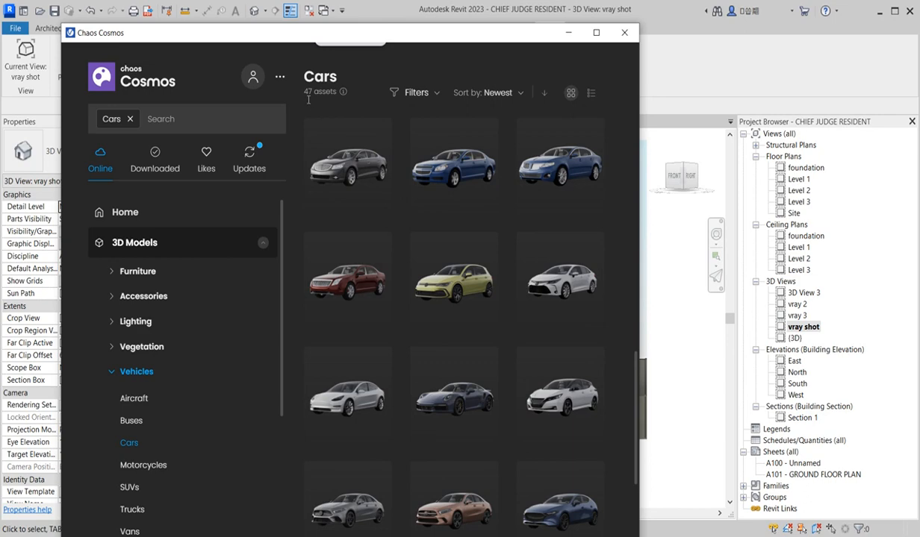
scroll(418, 252, up, 3)
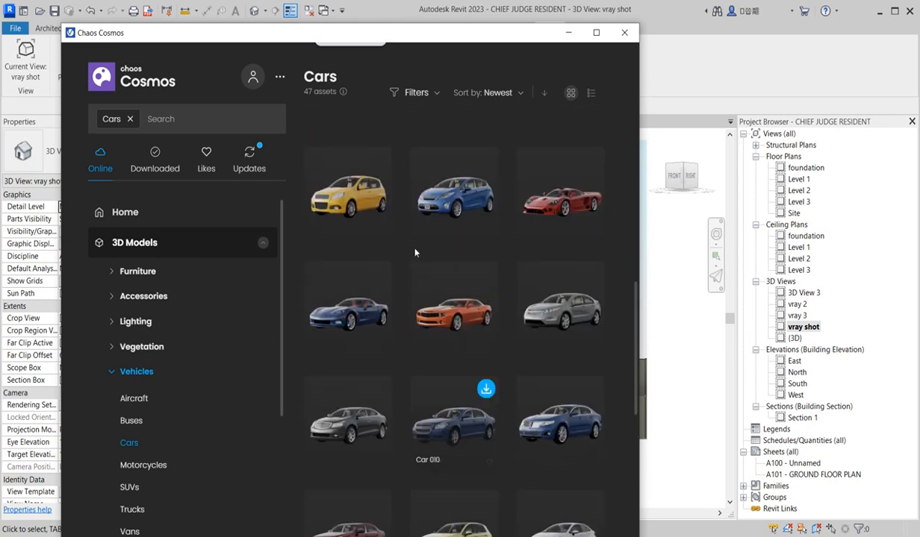
scroll(458, 288, up, 1)
scroll(459, 288, up, 1)
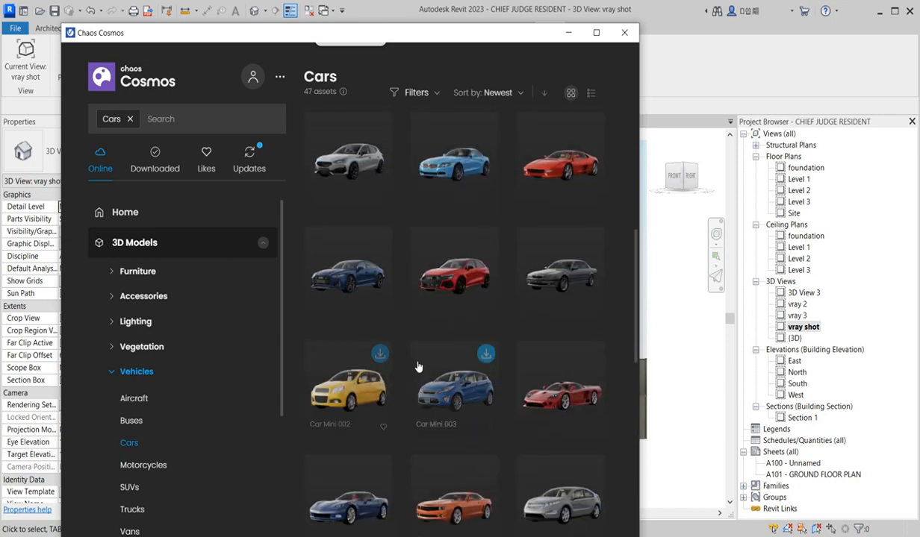
scroll(419, 369, down, 2)
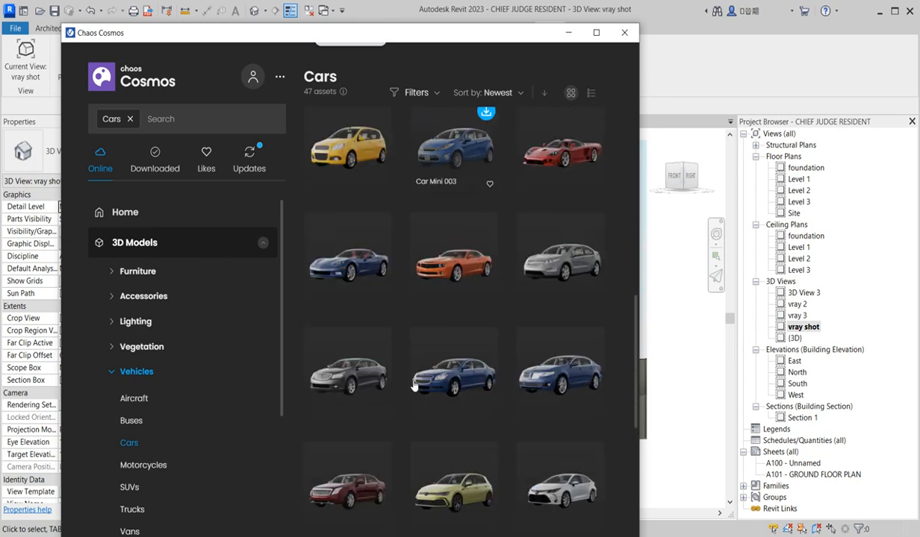
Browse the SUVs subcategory of the online vehicle models
click(127, 489)
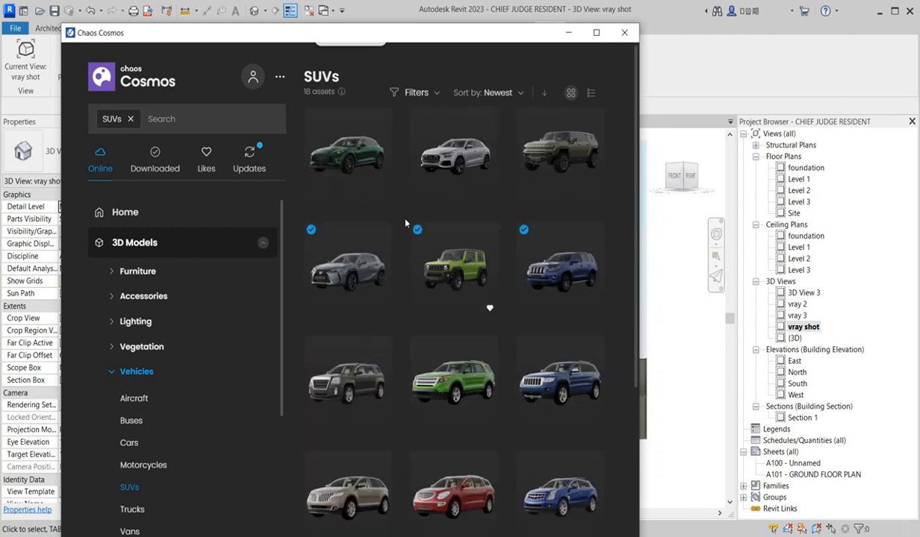
click(246, 122)
scroll(487, 314, down, 3)
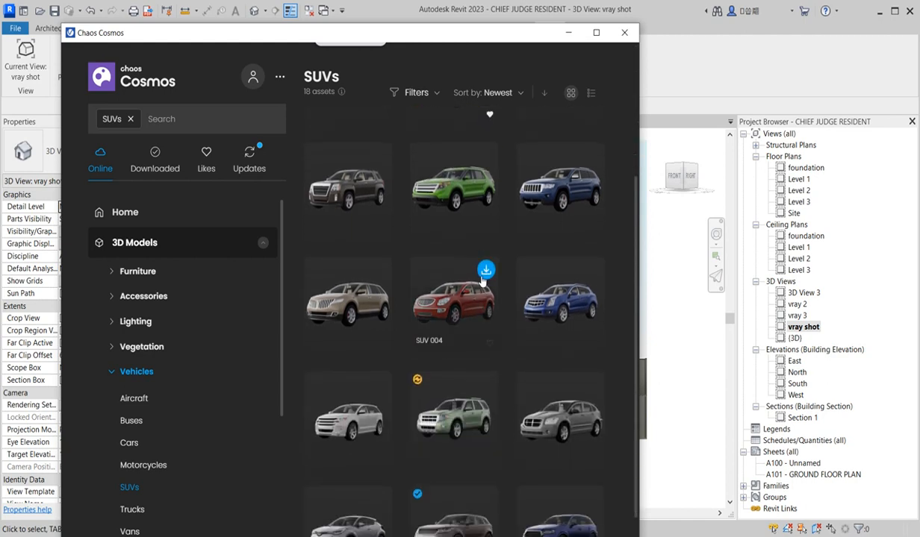
scroll(476, 447, down, 1)
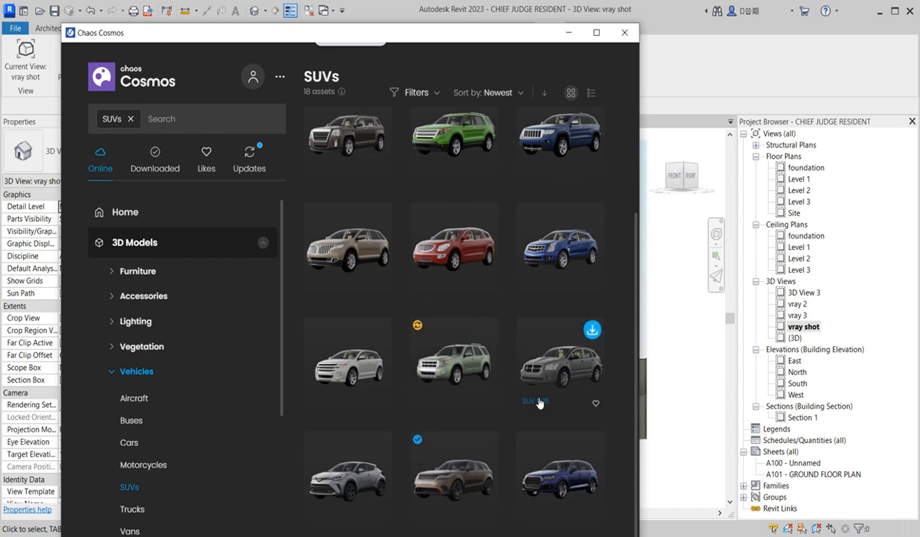
scroll(539, 373, up, 3)
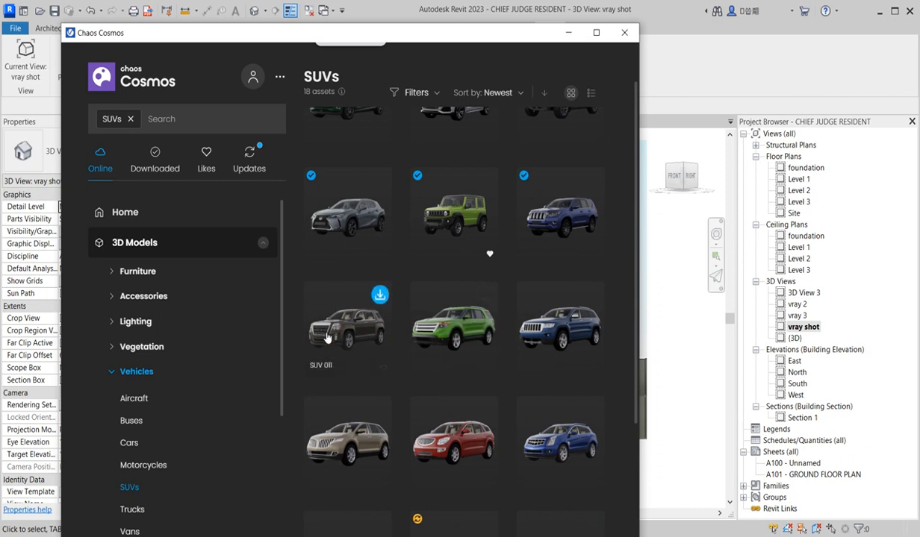
scroll(394, 350, up, 1)
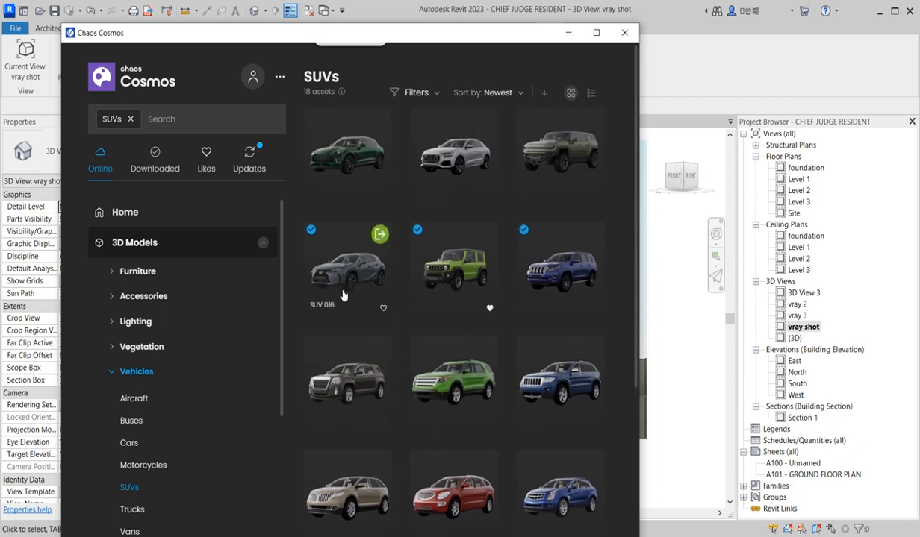
Display the online Vegetation models and look through the plants and trees
scroll(137, 329, down, 4)
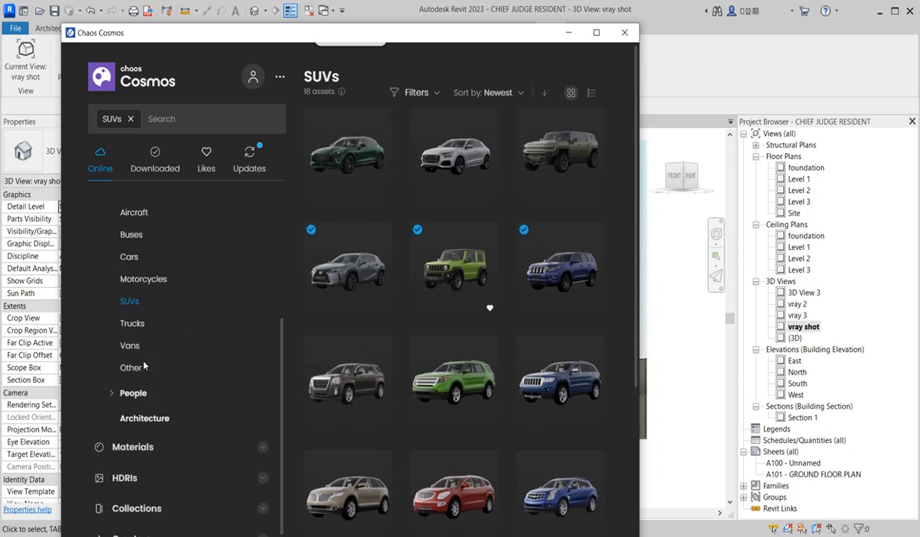
scroll(137, 292, up, 3)
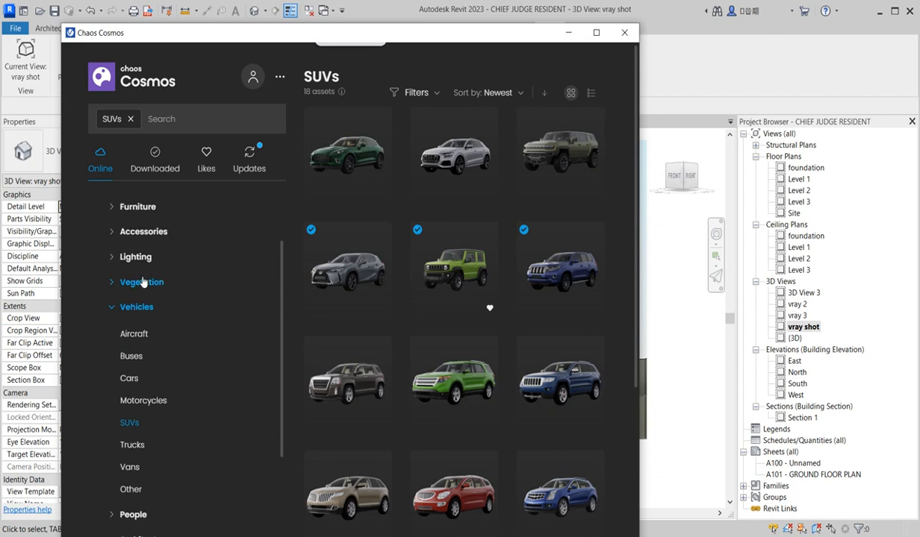
click(147, 283)
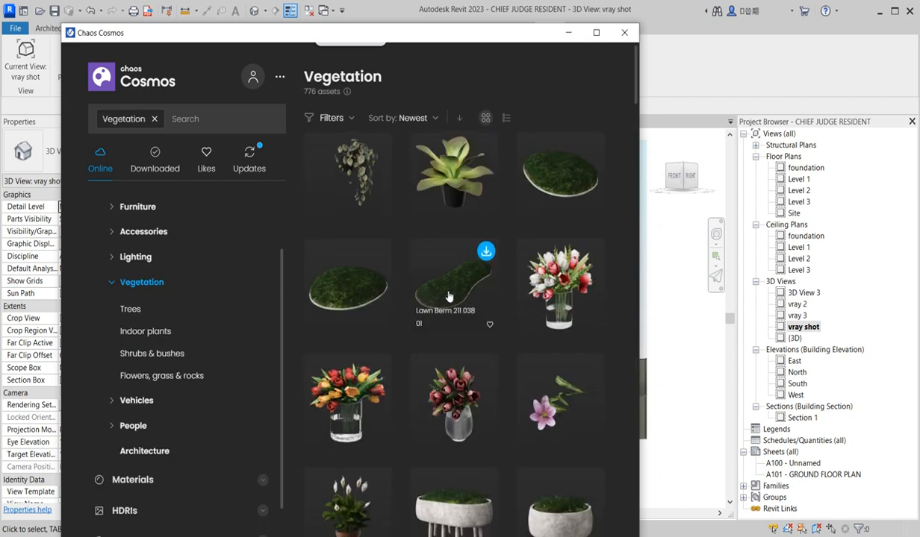
scroll(448, 297, down, 8)
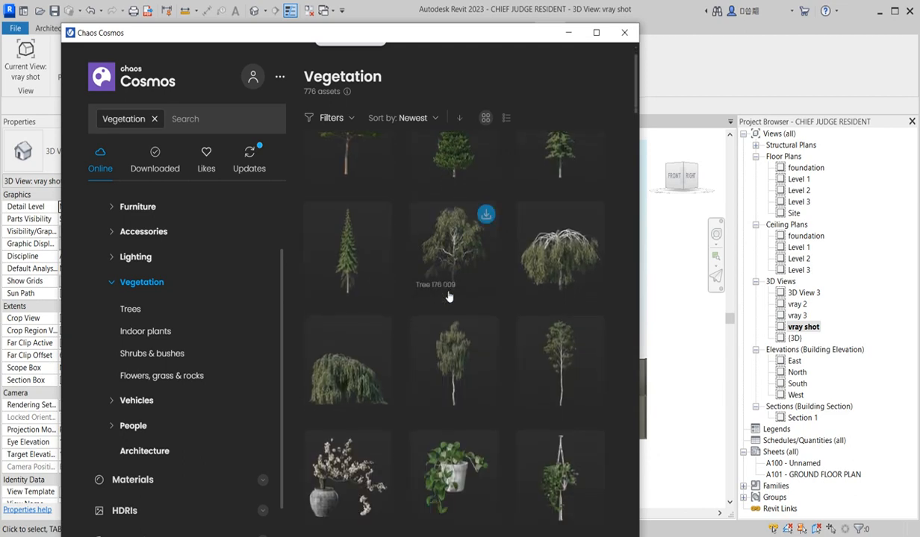
scroll(449, 297, down, 10)
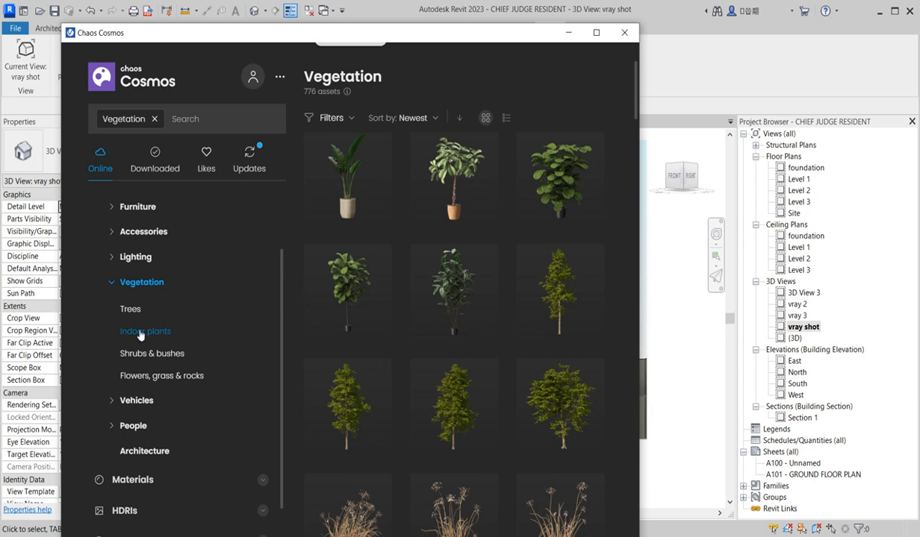
Display the online People models and look through the figures on offer
click(133, 426)
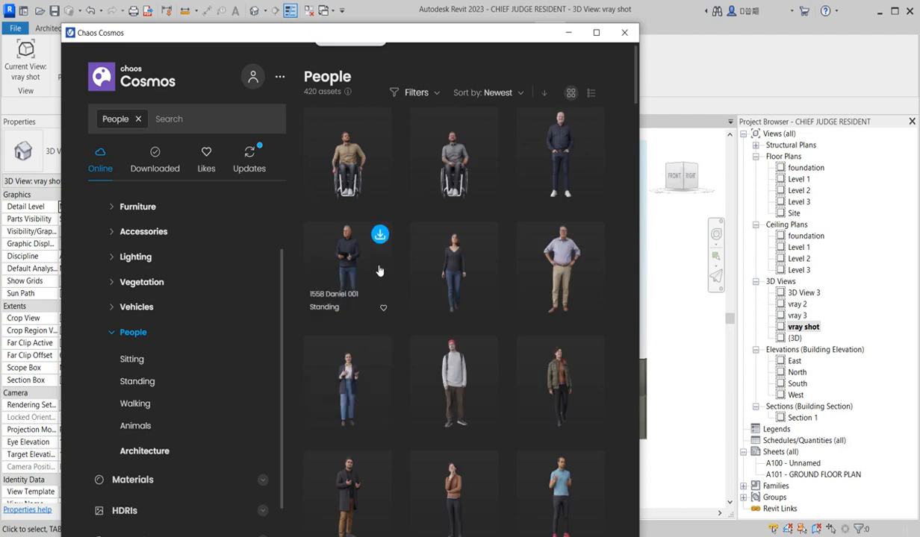
scroll(379, 271, down, 10)
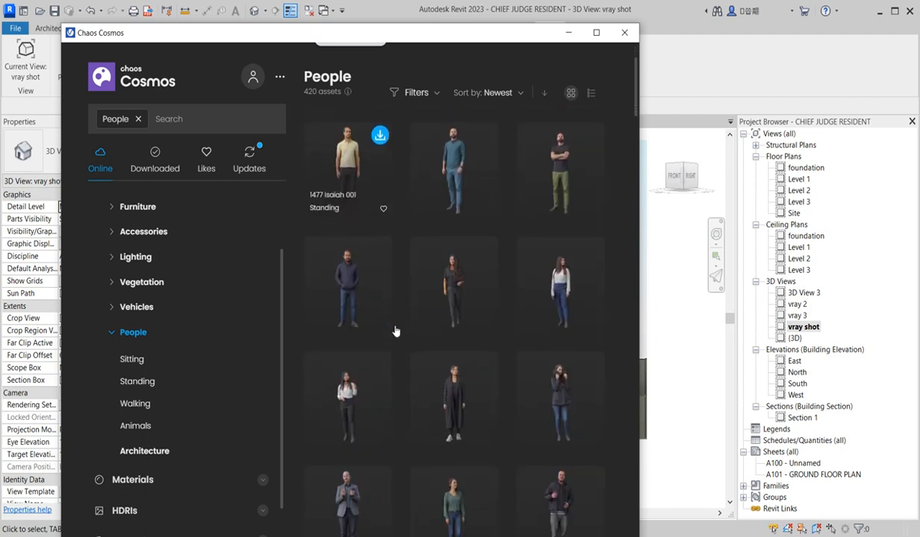
scroll(395, 331, down, 10)
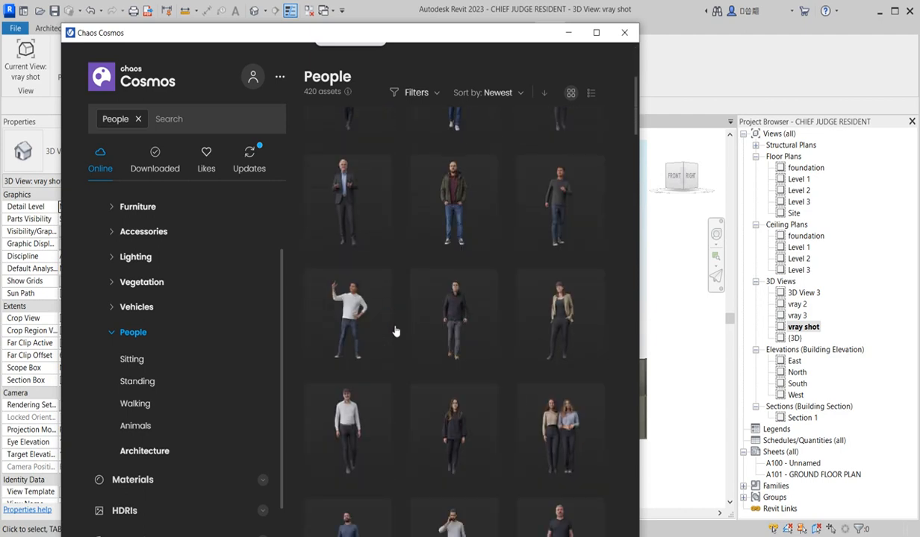
scroll(501, 410, down, 5)
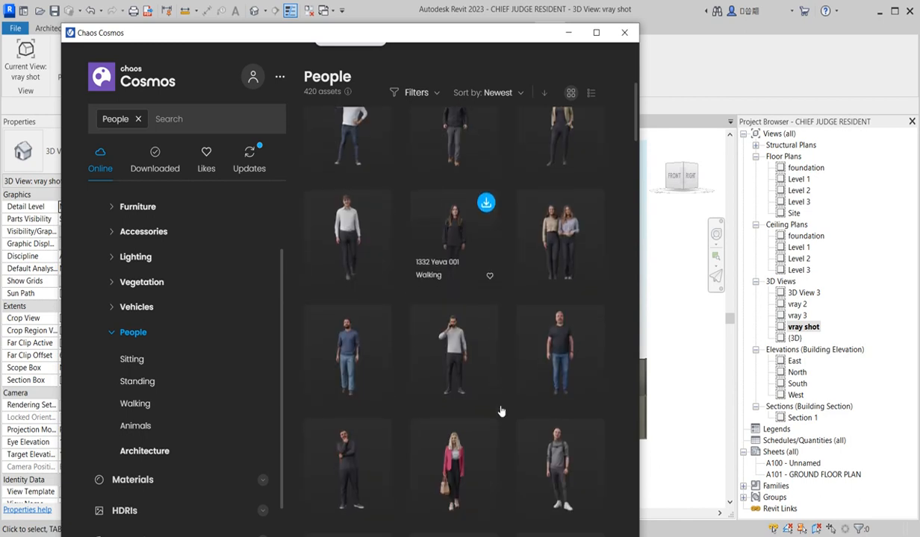
scroll(501, 410, down, 3)
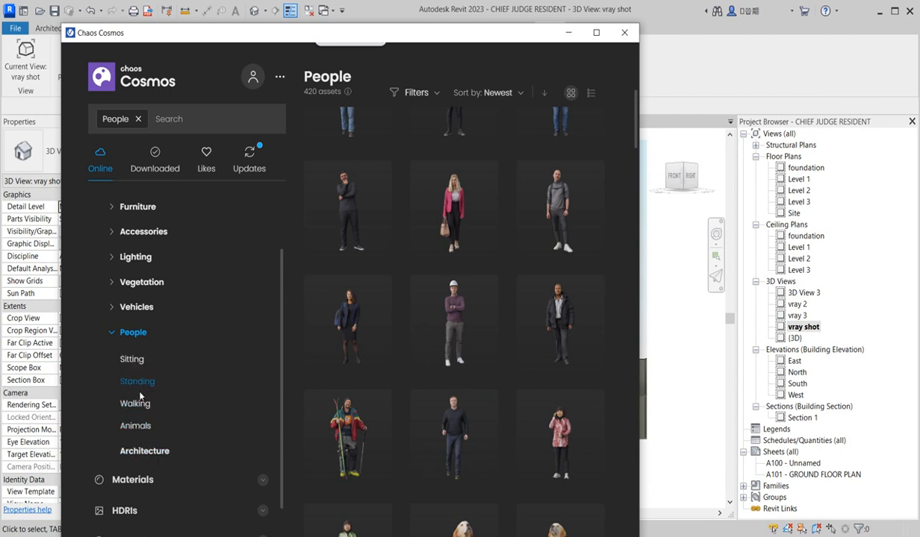
Show the Animals subcategory under People and view the recent searches, then dismiss them
scroll(149, 444, down, 1)
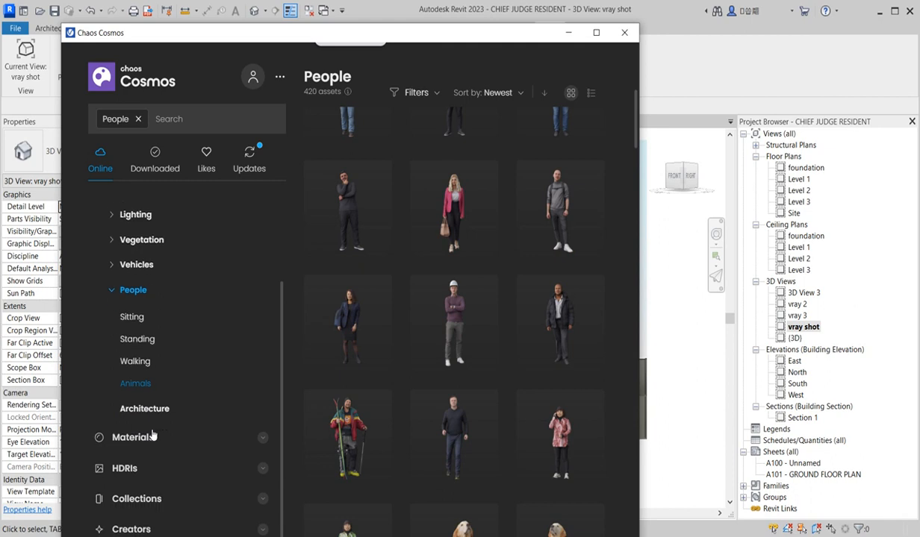
click(142, 387)
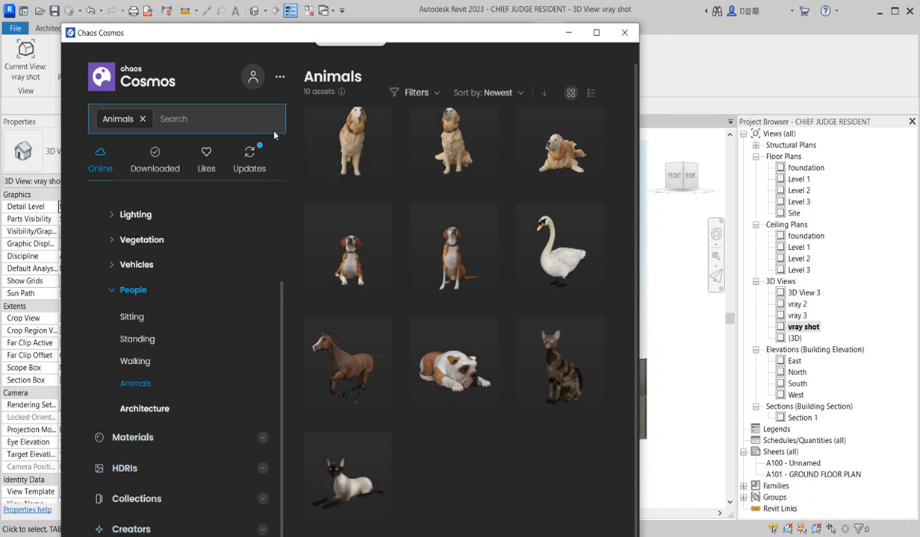
click(197, 121)
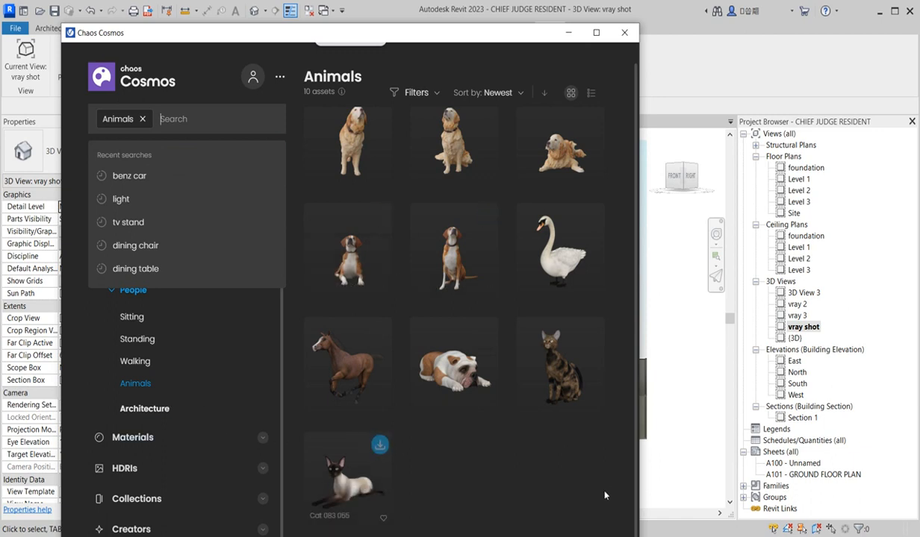
click(521, 475)
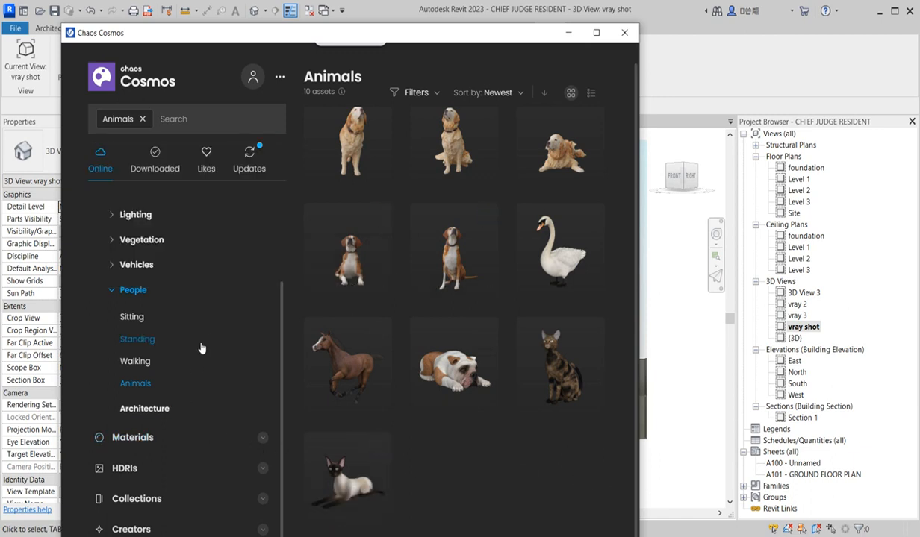
Browse the online Architecture models, including street signs, shutters, windows and doors
click(163, 411)
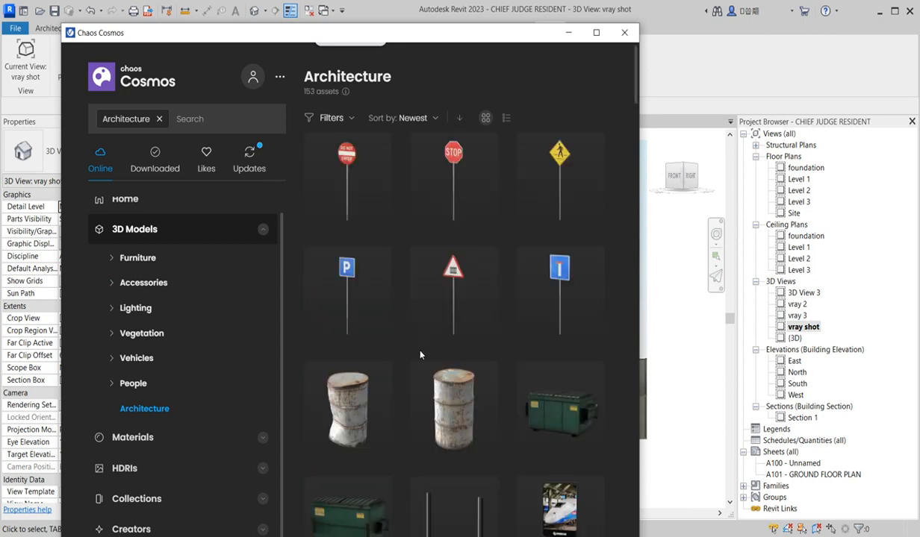
scroll(463, 318, down, 2)
scroll(464, 319, down, 6)
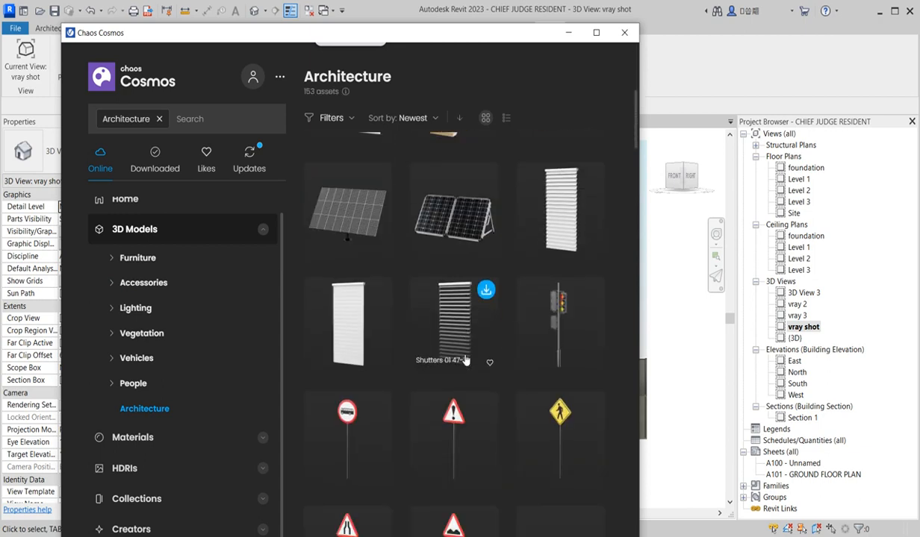
scroll(464, 360, down, 6)
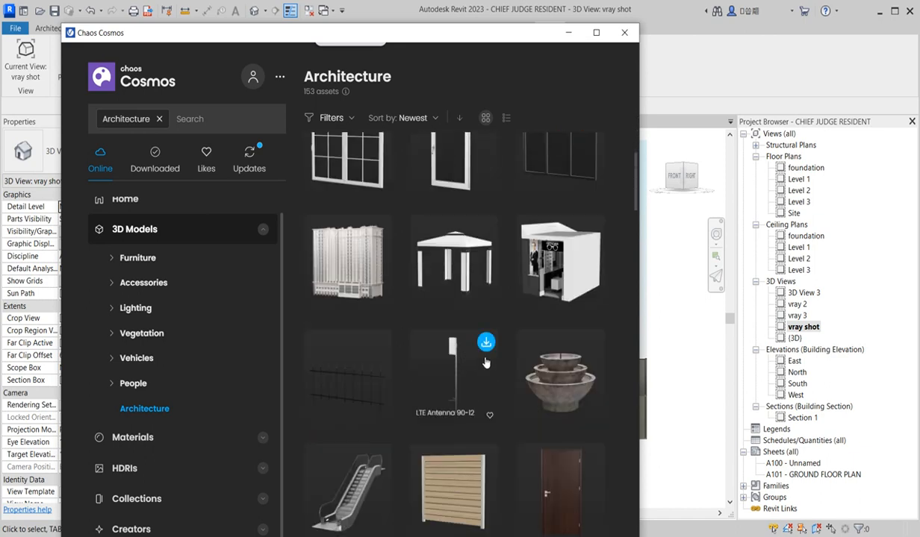
Look further through the online Architecture models, including the doors, door handles, kiosks and stores
scroll(470, 381, down, 4)
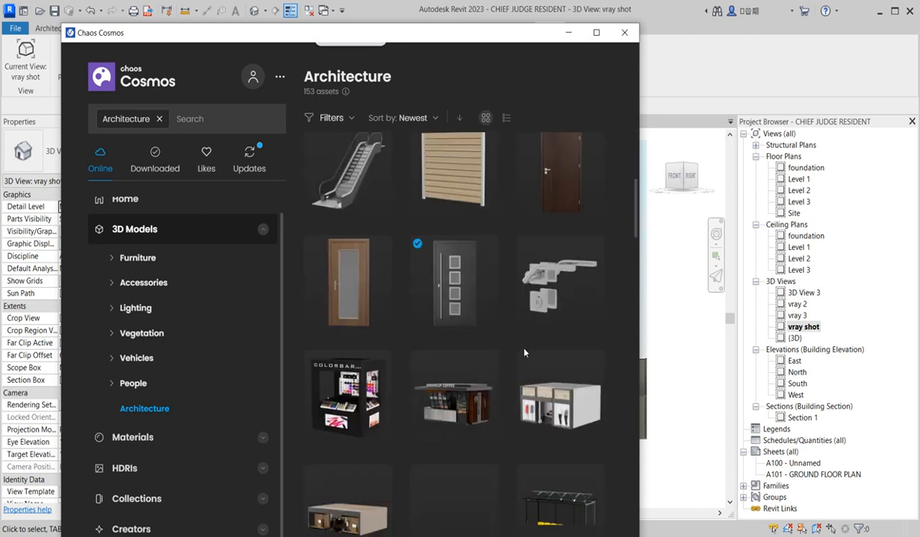
scroll(504, 351, down, 2)
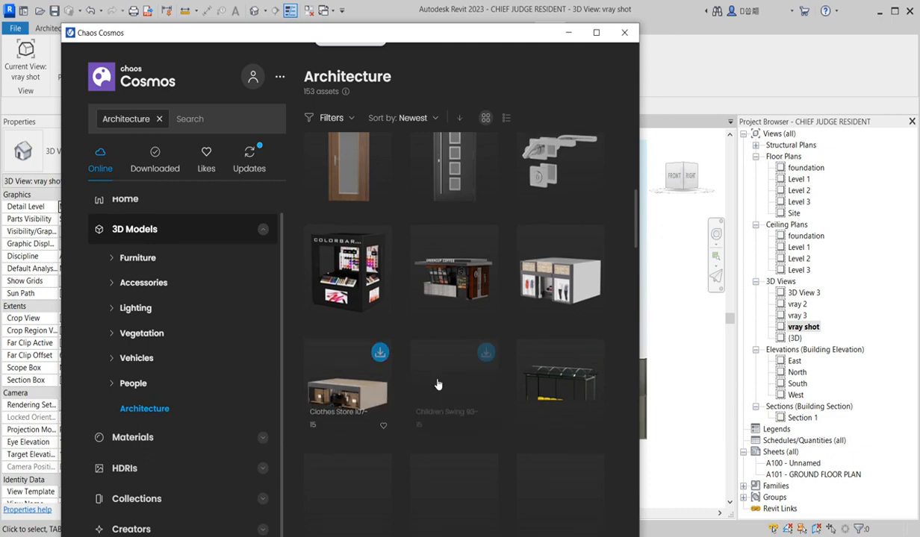
scroll(448, 382, up, 4)
scroll(440, 384, up, 5)
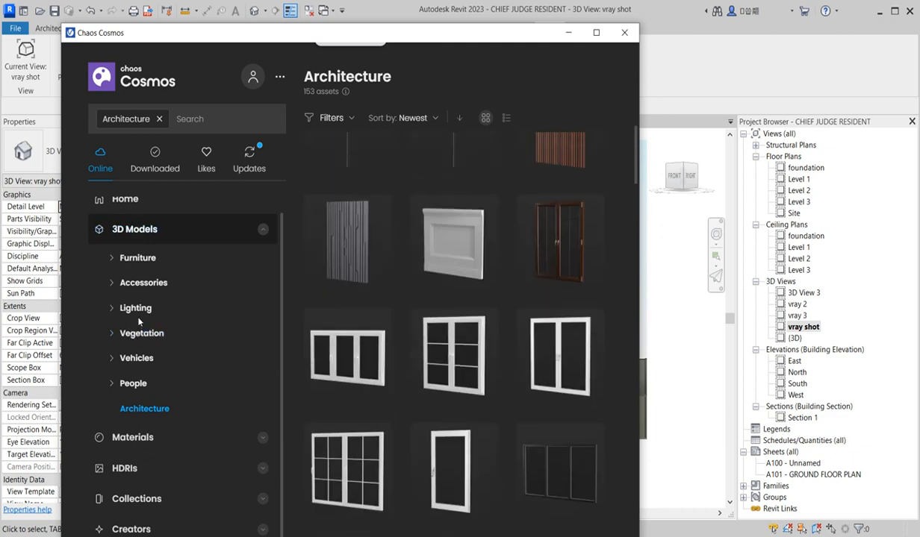
Display the online People models sorted by Most popular and download the Woman Standing 002 asset
click(132, 385)
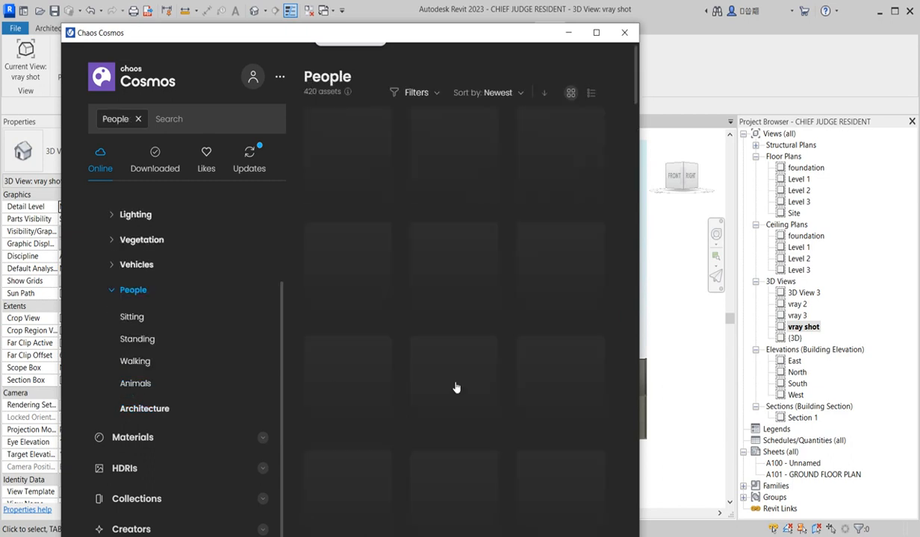
scroll(443, 310, down, 10)
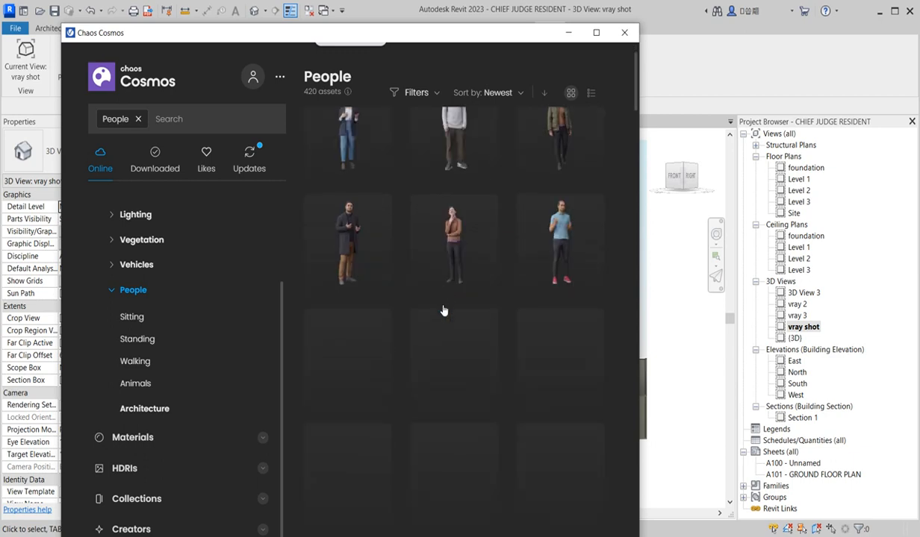
click(520, 94)
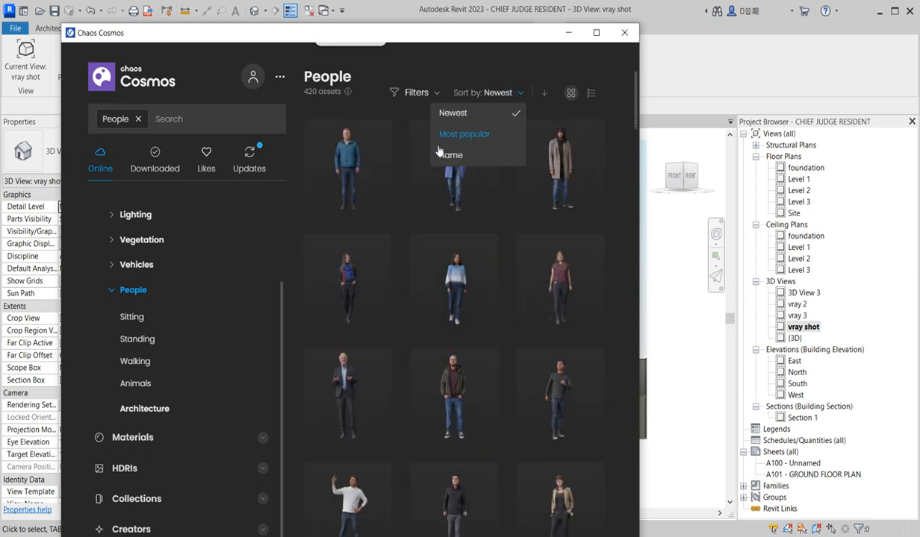
click(467, 134)
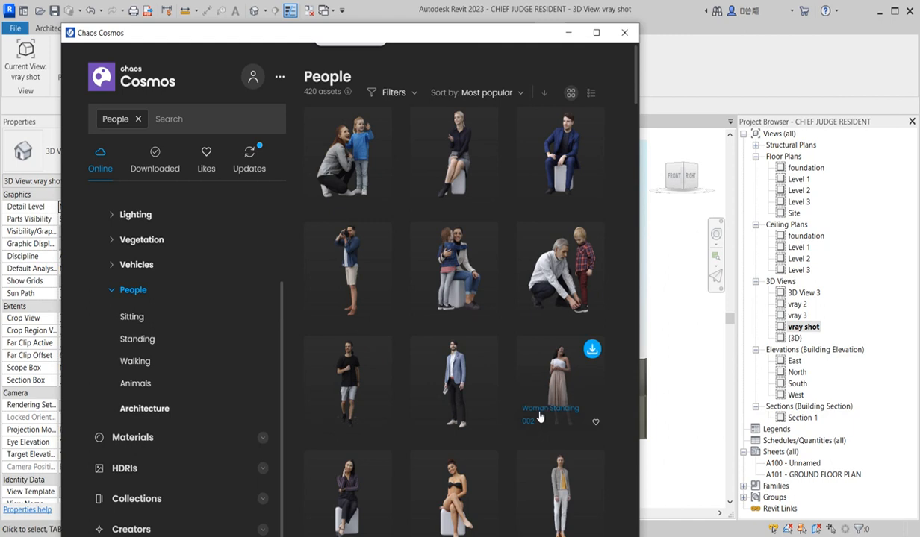
scroll(543, 410, down, 3)
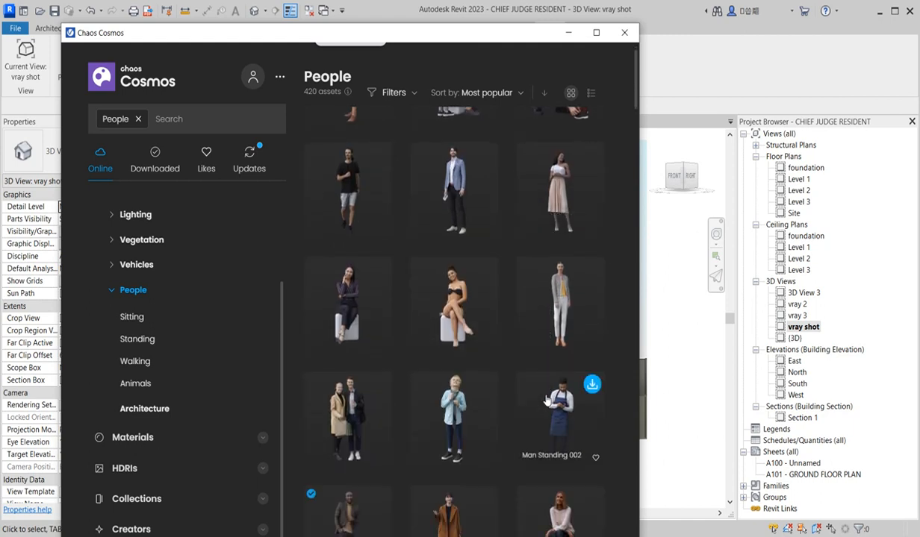
scroll(550, 373, up, 3)
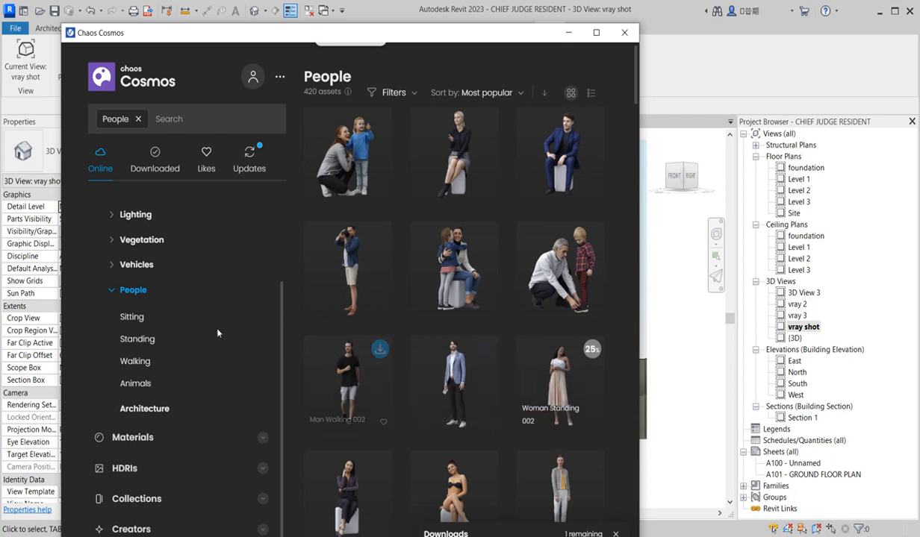
Look through the most popular People models, including the sitting, standing, walking and cycling figures
scroll(358, 313, down, 3)
scroll(373, 328, up, 3)
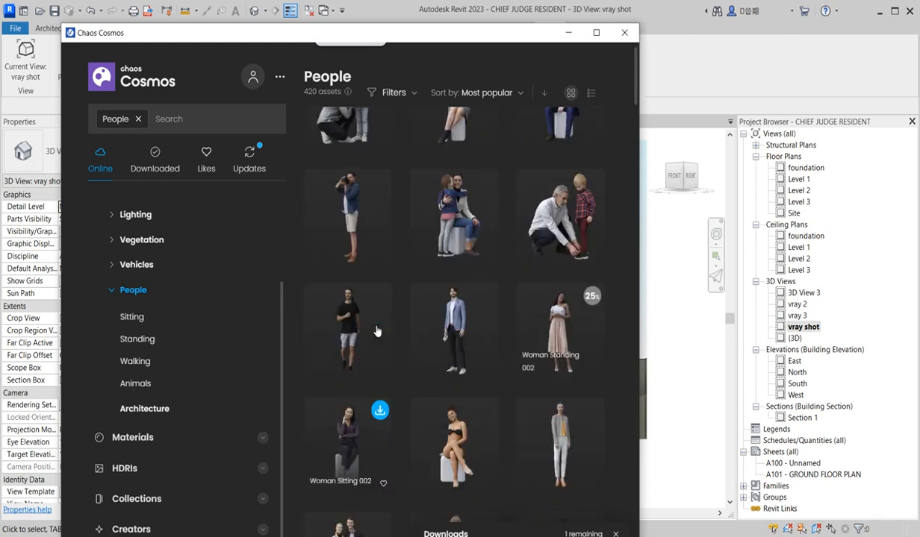
scroll(375, 329, down, 7)
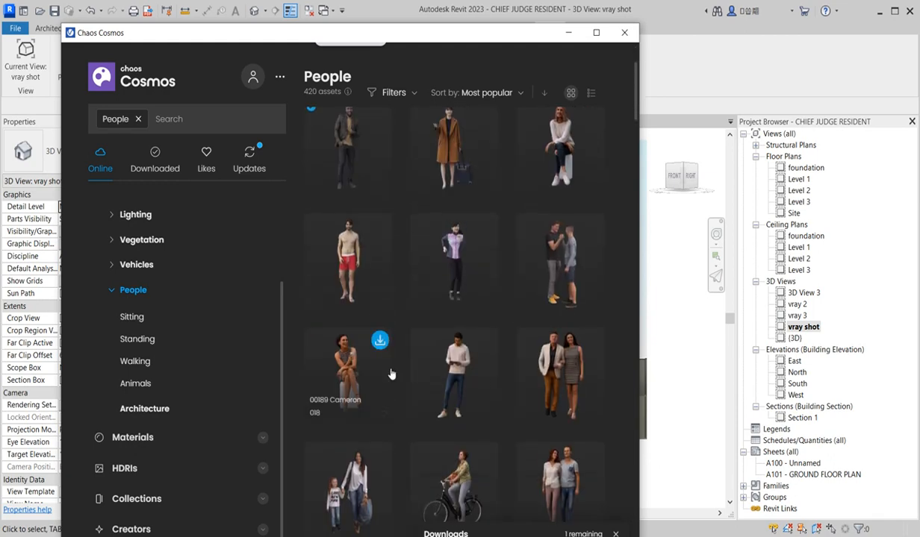
scroll(391, 374, down, 3)
scroll(377, 262, down, 2)
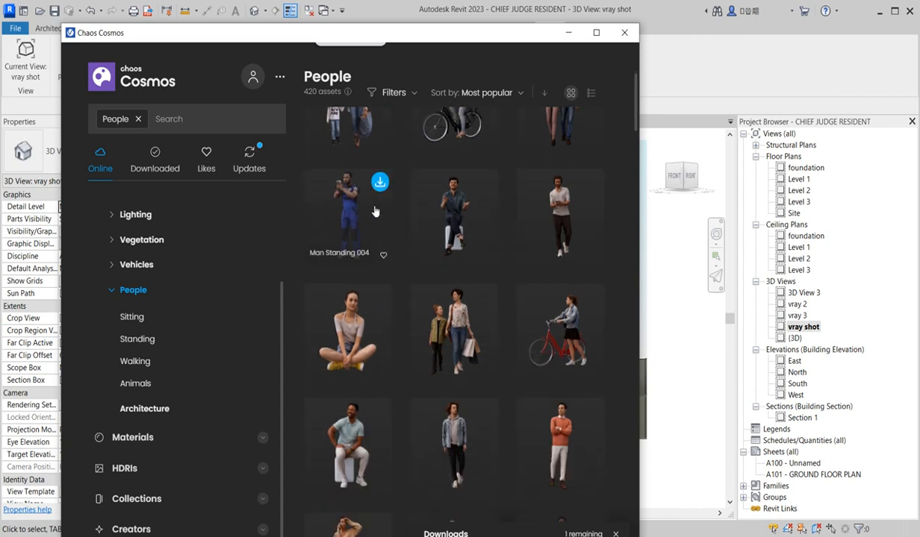
scroll(376, 340, down, 2)
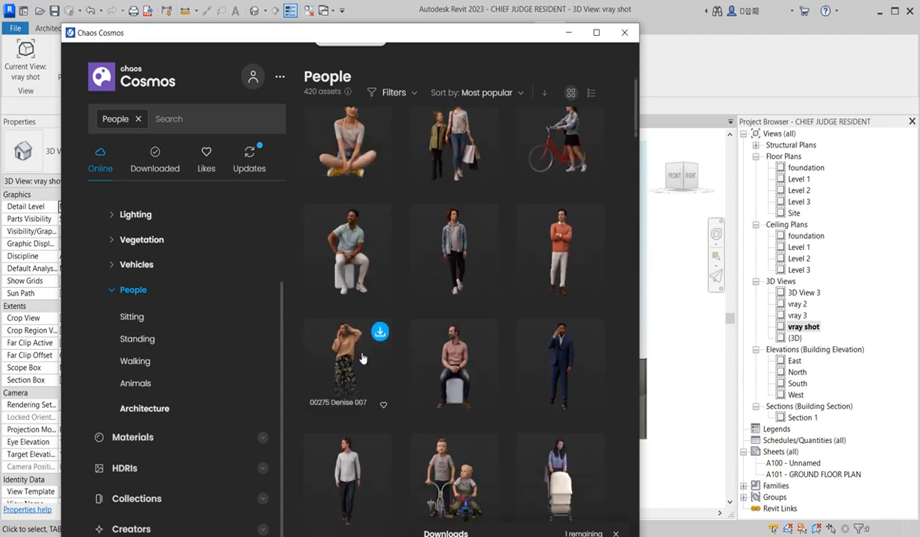
scroll(561, 348, down, 2)
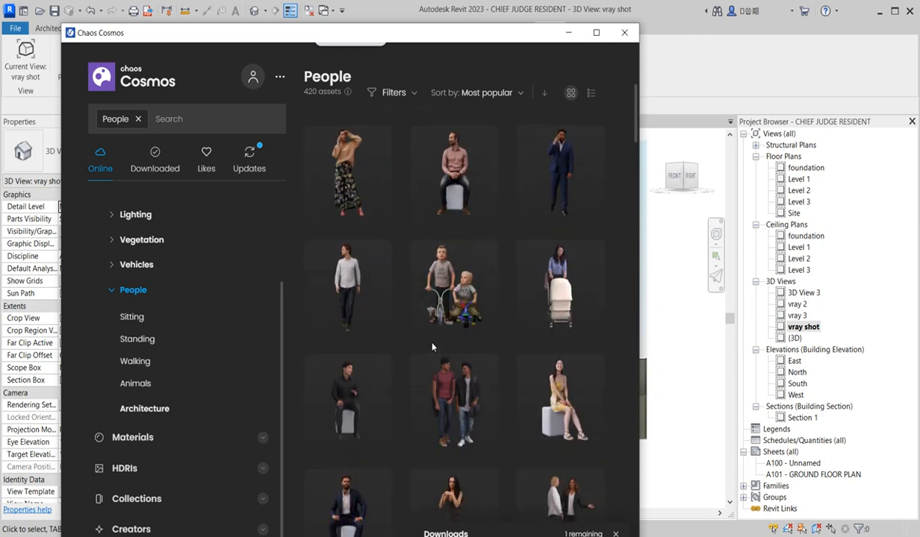
scroll(505, 379, down, 3)
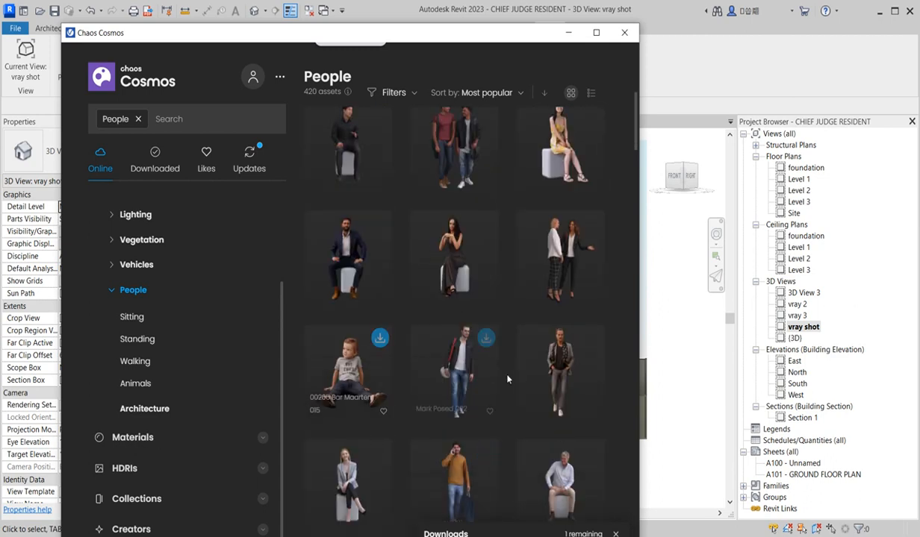
scroll(508, 410, down, 5)
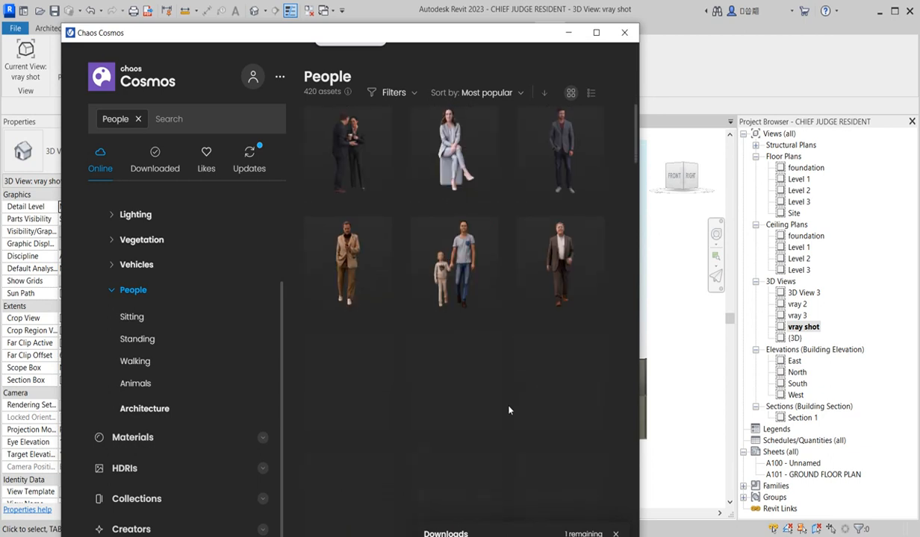
scroll(508, 368, up, 2)
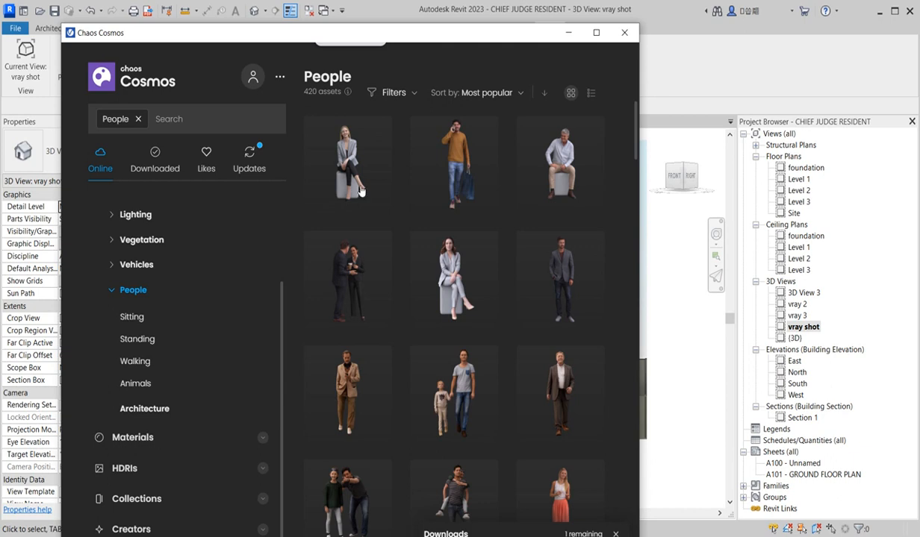
scroll(383, 407, down, 5)
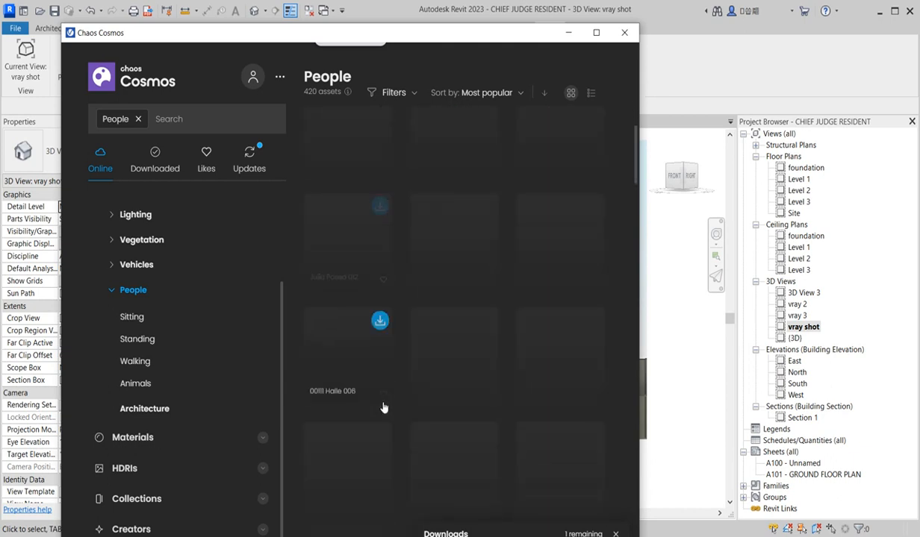
scroll(381, 406, down, 3)
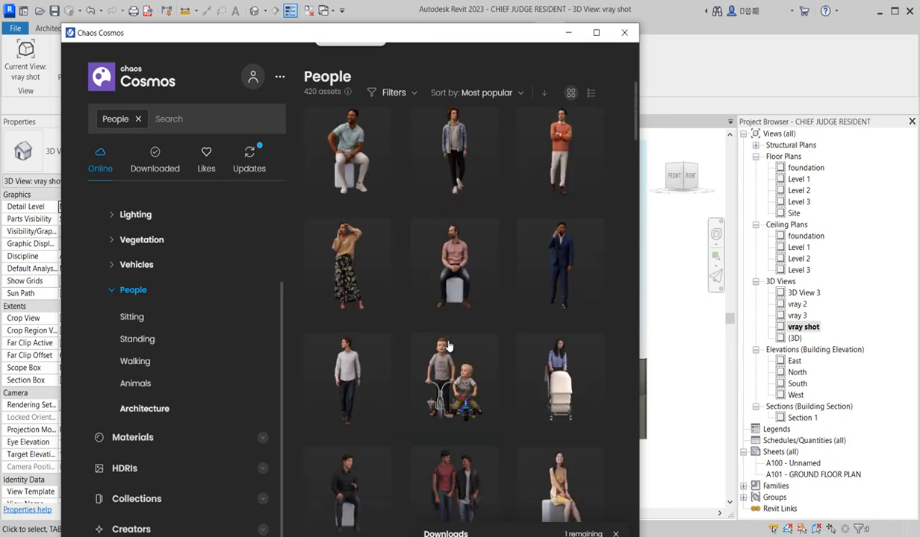
scroll(448, 346, down, 6)
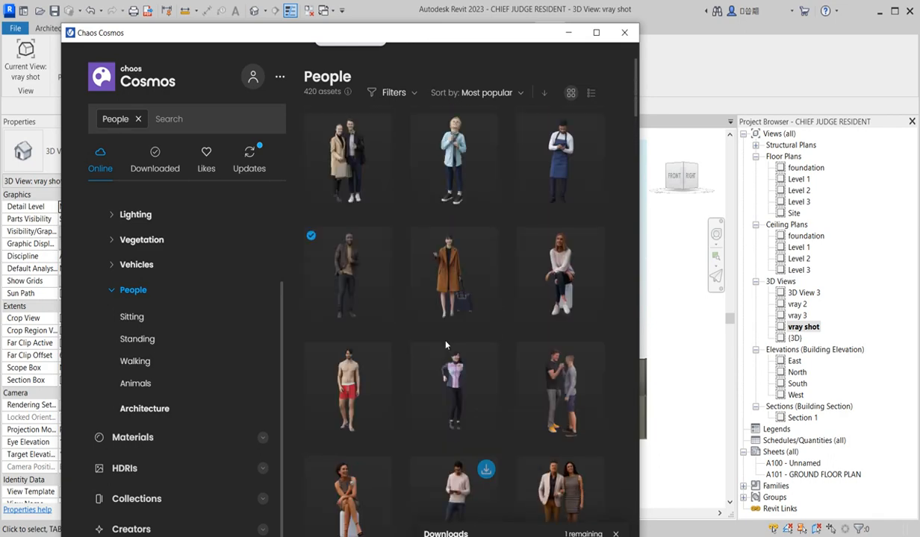
scroll(448, 346, up, 3)
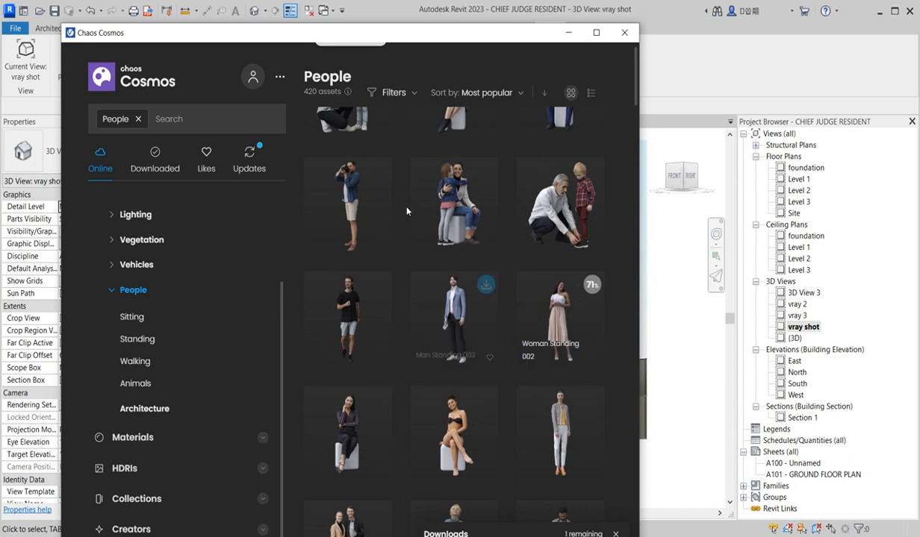
scroll(427, 247, up, 1)
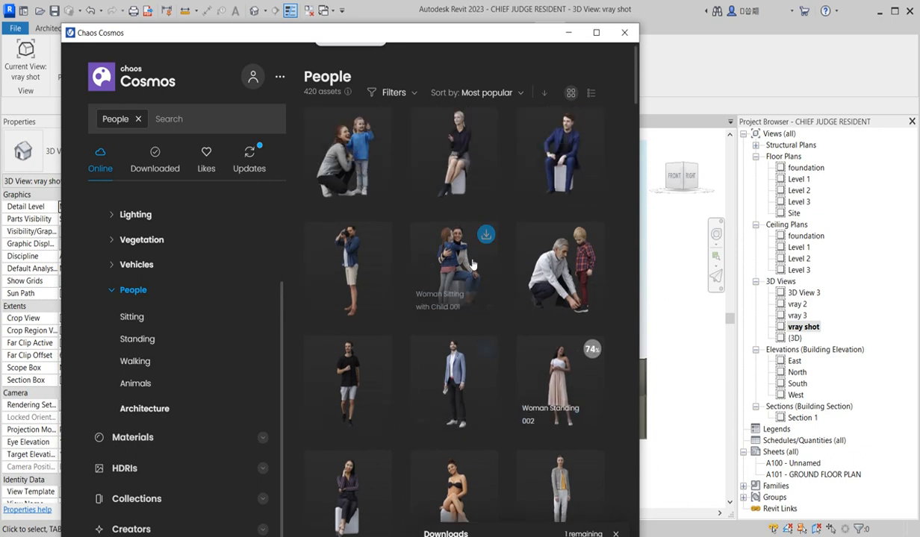
scroll(382, 333, down, 3)
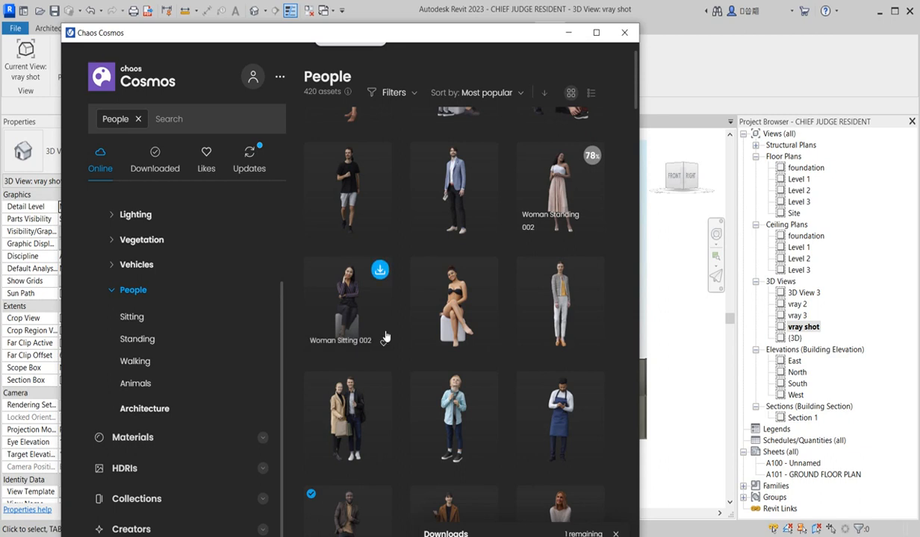
scroll(385, 338, down, 1)
mouse_move(447, 213)
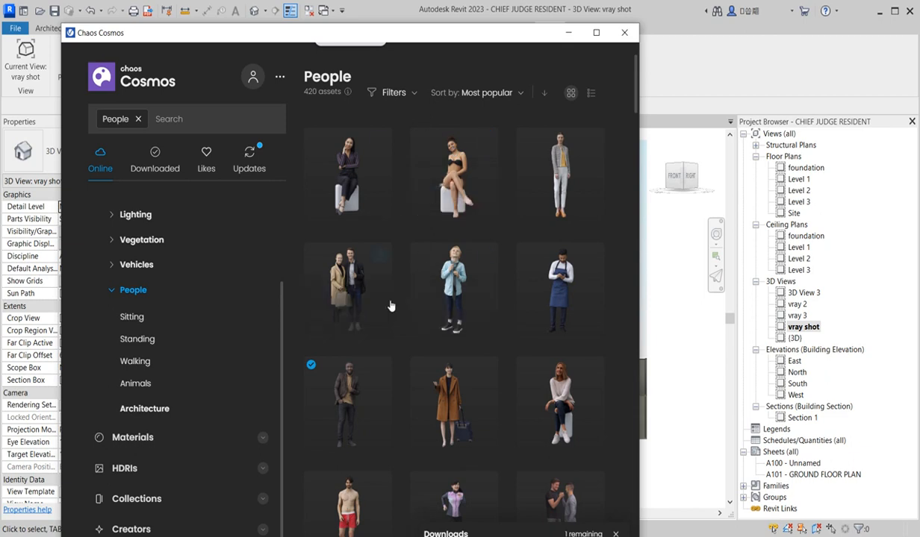
scroll(442, 344, down, 5)
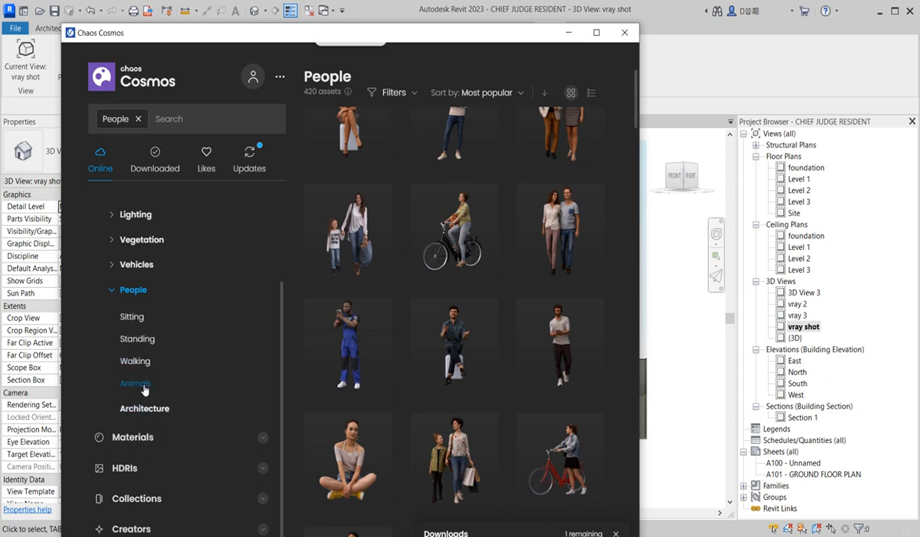
Show the Walking subcategory of the People models and look through its figures
click(135, 363)
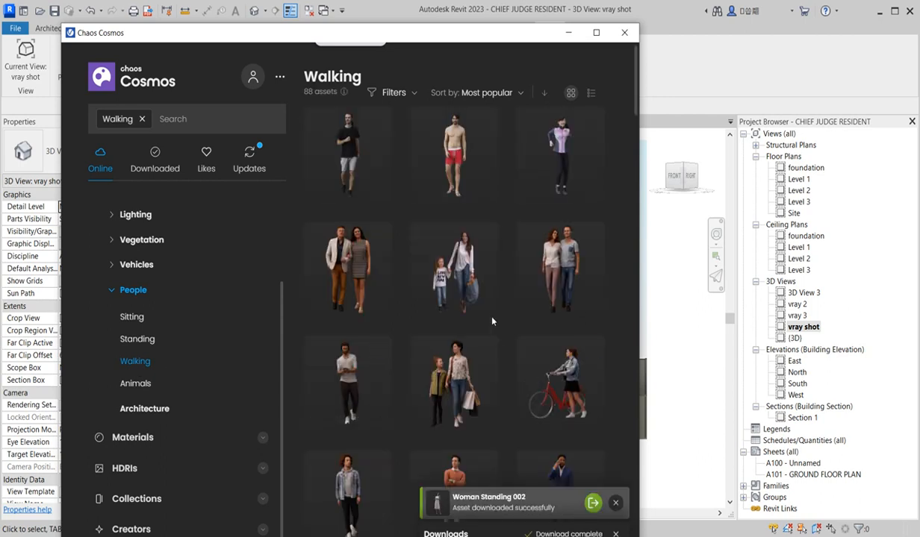
scroll(492, 321, down, 2)
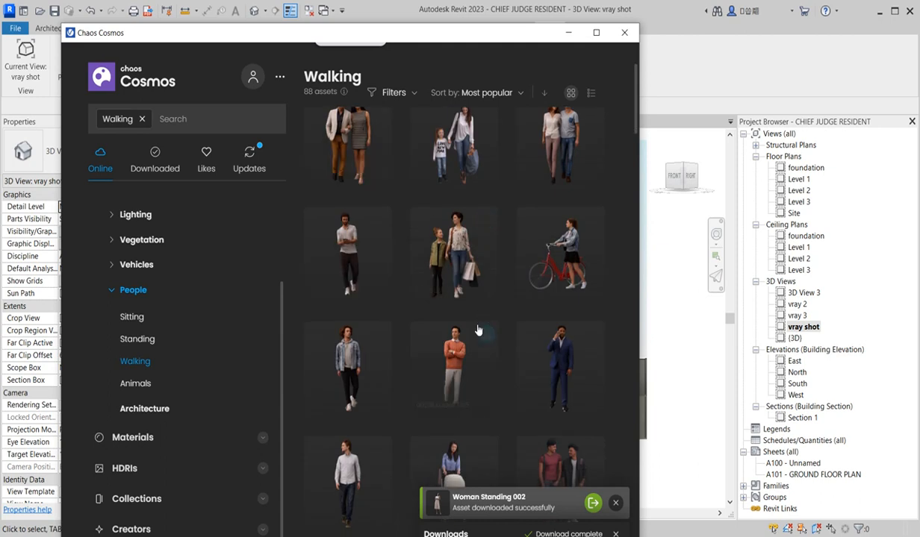
scroll(478, 329, down, 3)
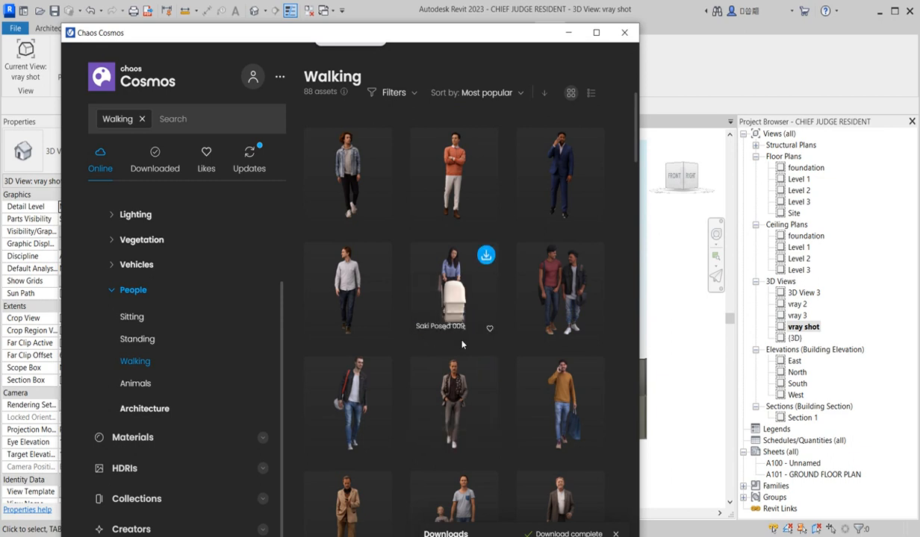
scroll(385, 434, down, 3)
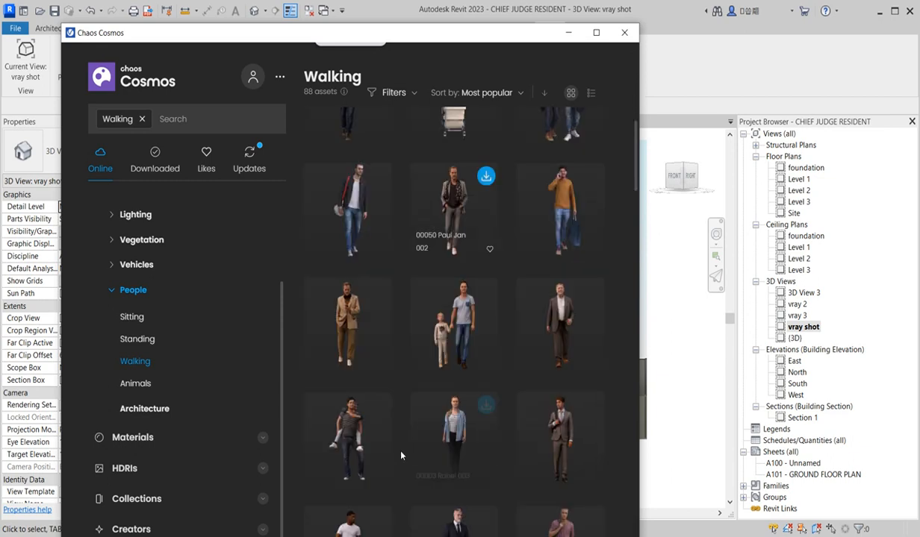
scroll(377, 448, down, 5)
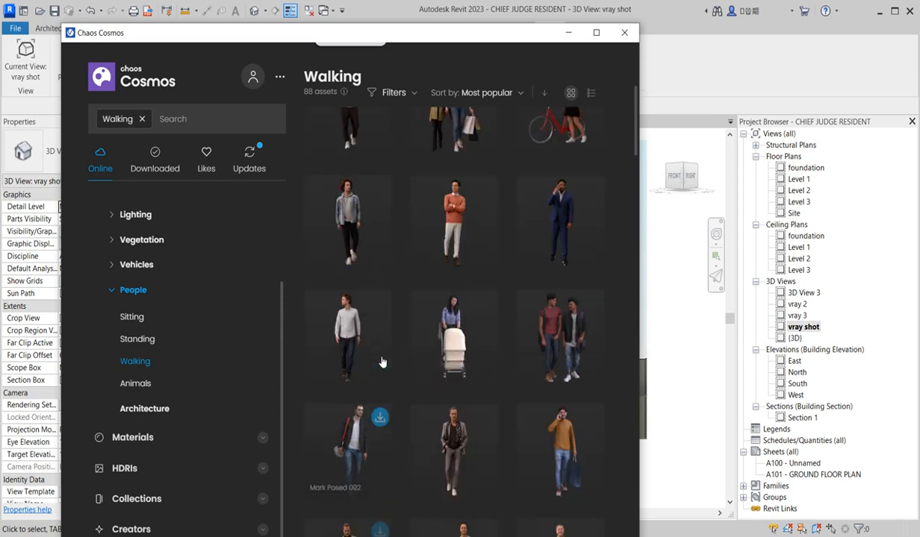
scroll(434, 287, up, 1)
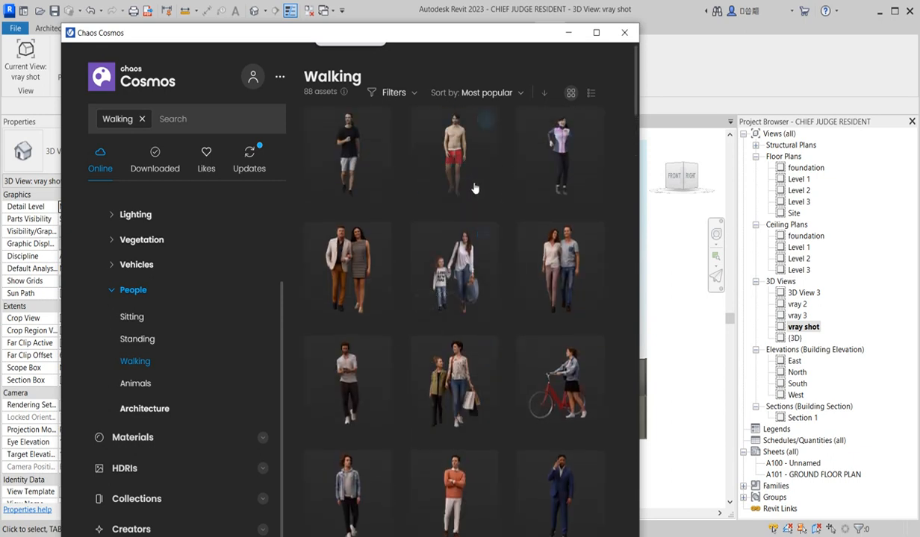
Return to all People models, import Woman Standing 002 and place it at the house's front corner in the vray shot view
click(133, 292)
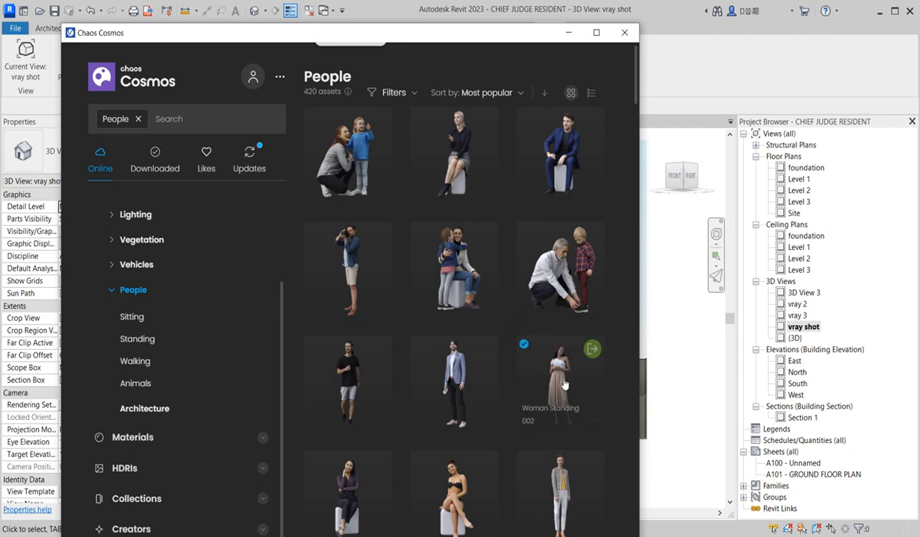
click(593, 349)
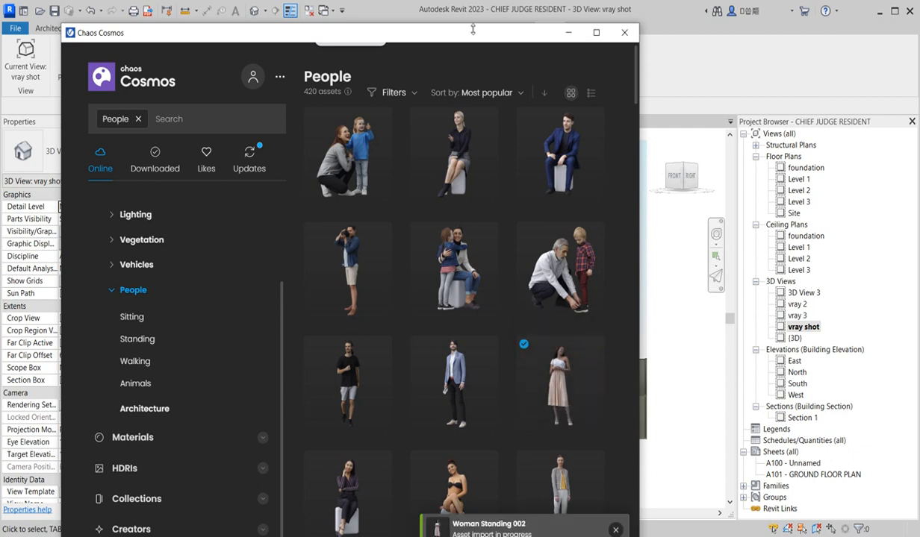
drag(470, 36, 376, 41)
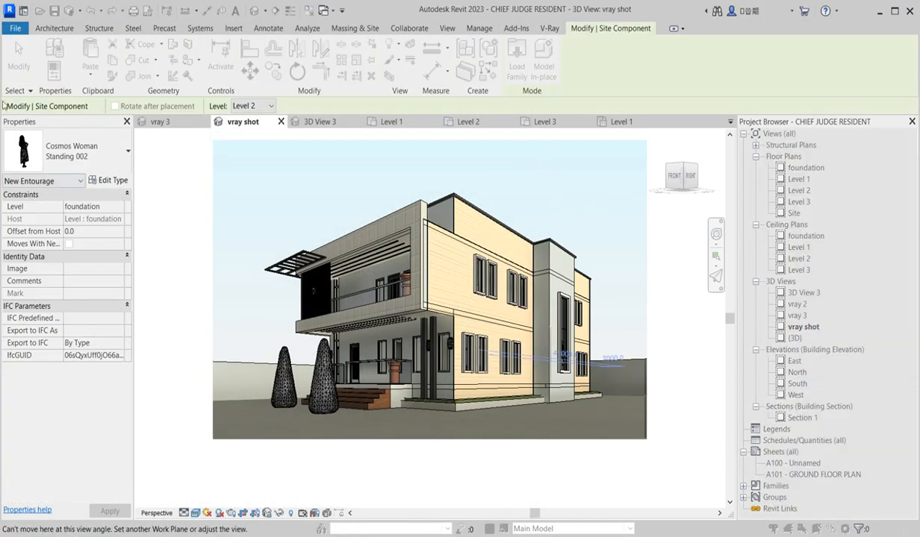
click(446, 320)
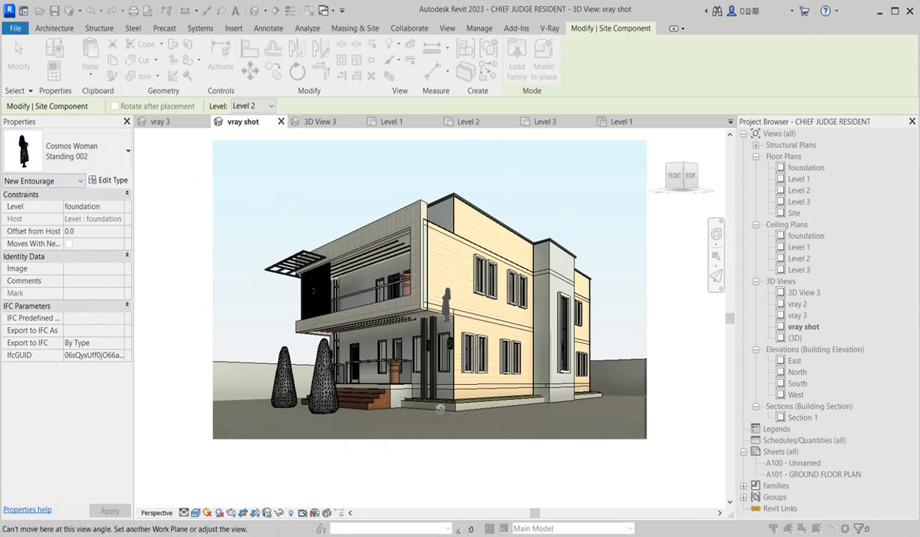
Close the Cosmos browser and place the Cosmos Woman Standing 002 component on the front porch in the foundation floor plan
key(Escape)
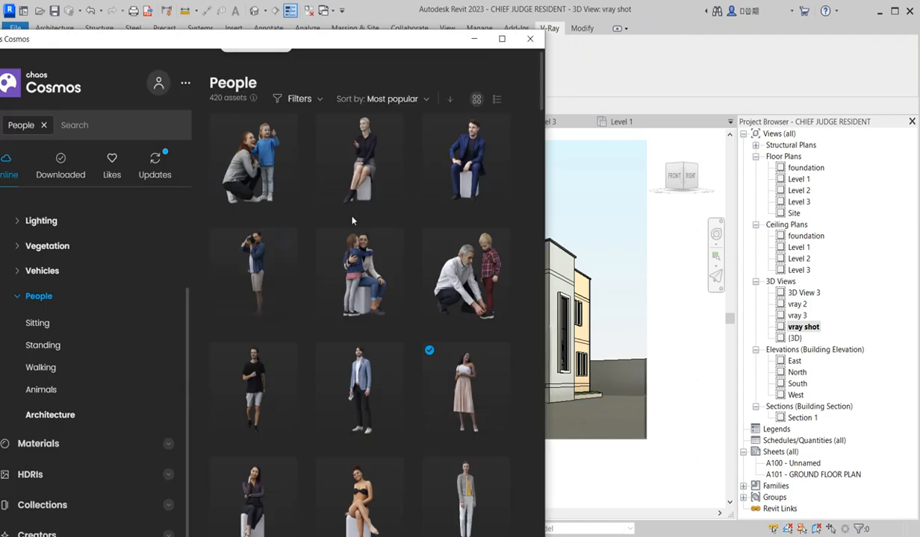
click(530, 40)
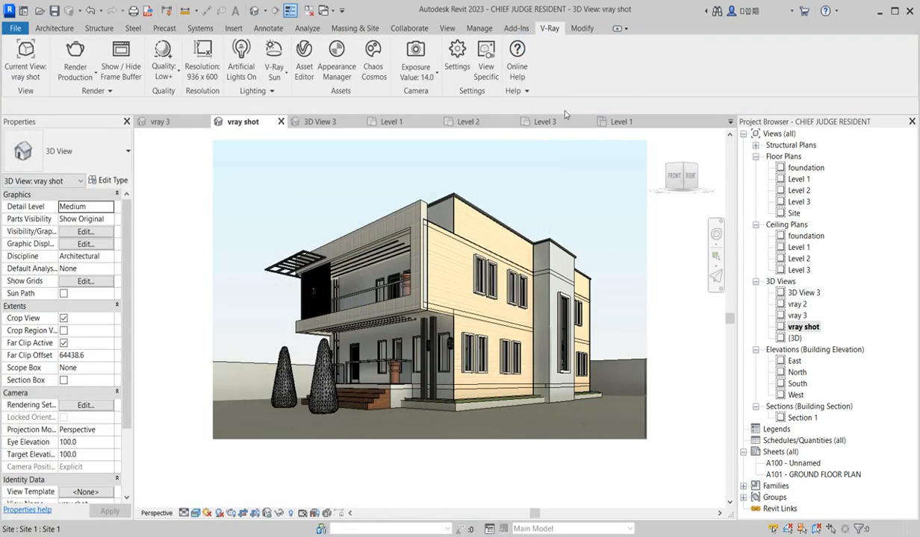
double_click(805, 168)
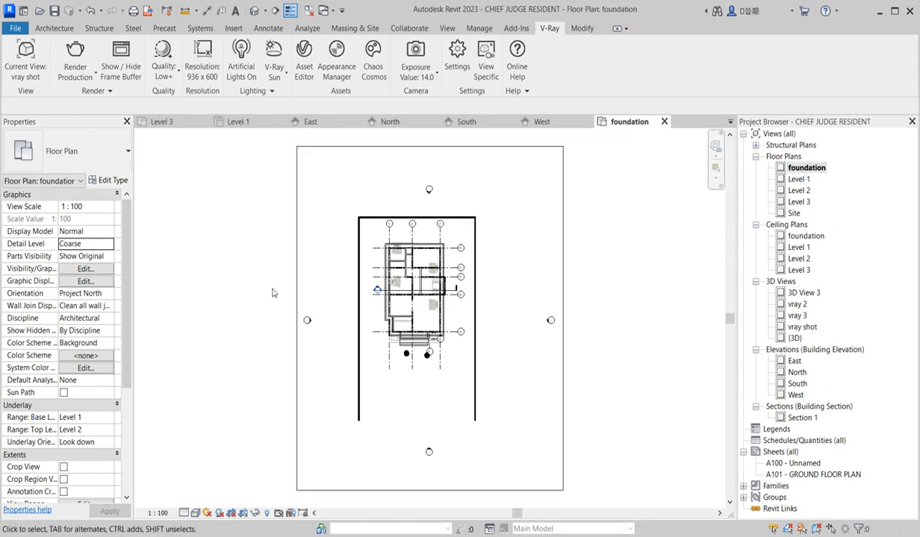
click(64, 30)
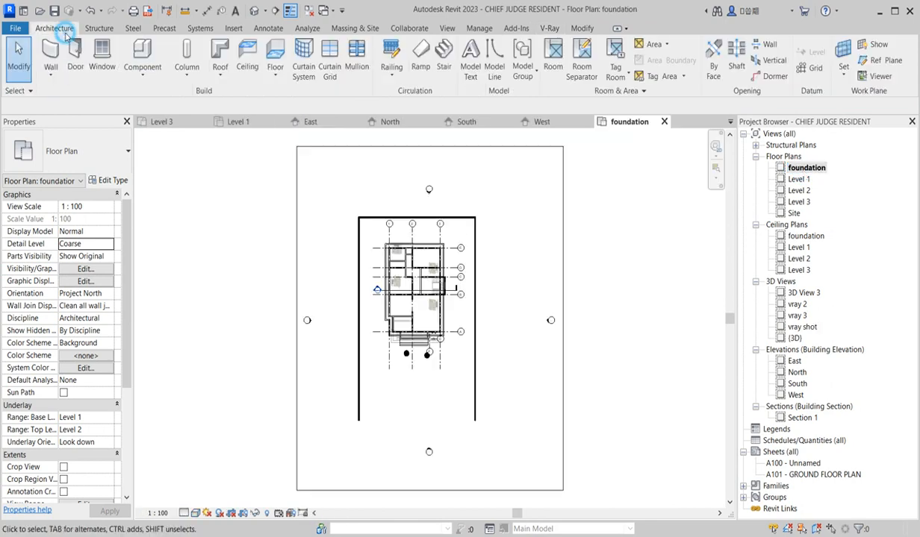
click(142, 60)
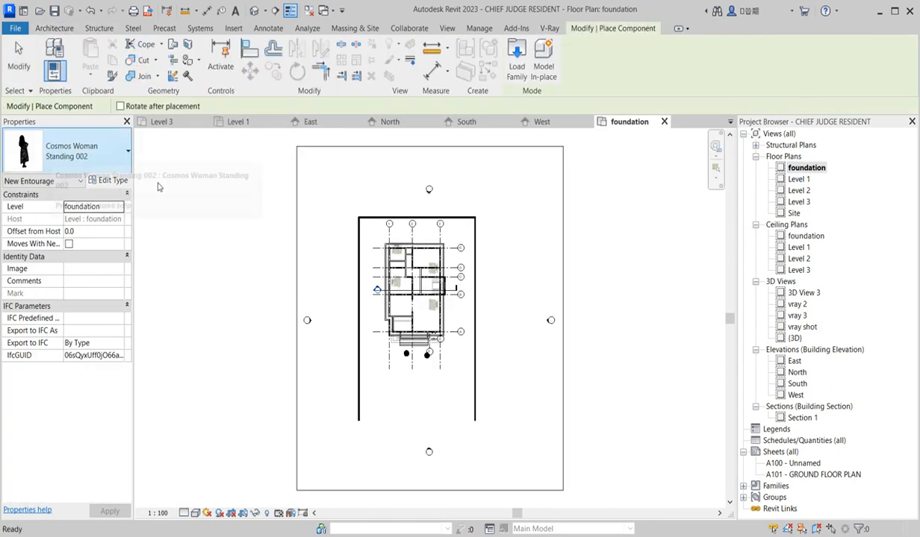
scroll(437, 377, up, 2)
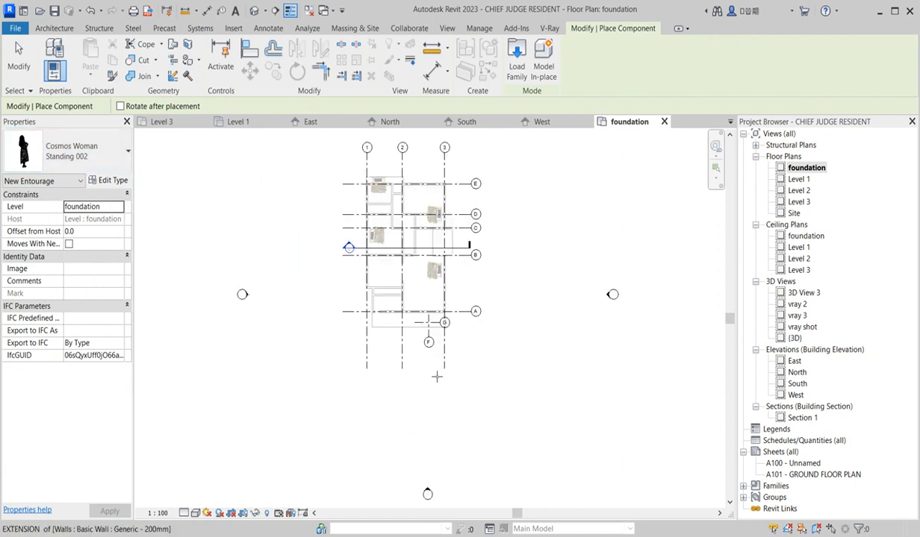
scroll(430, 366, up, 2)
scroll(415, 342, up, 2)
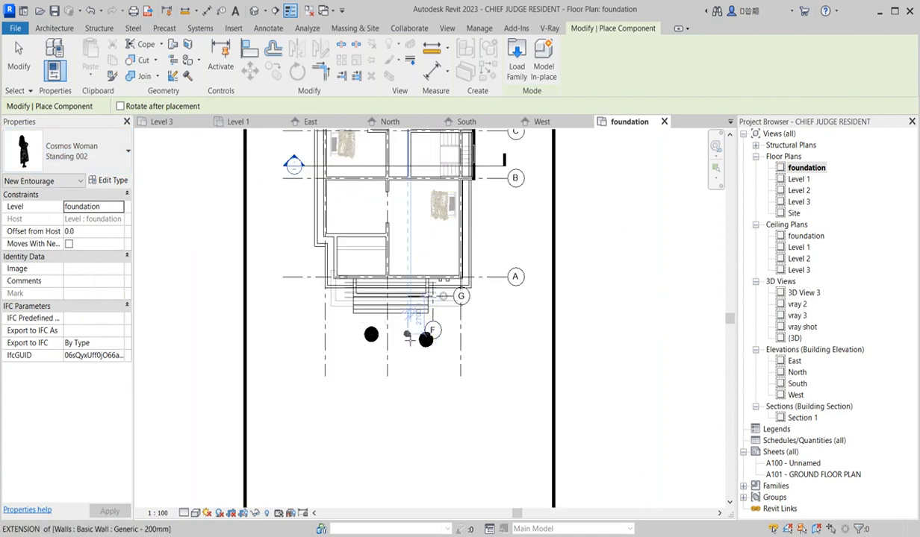
scroll(405, 335, up, 2)
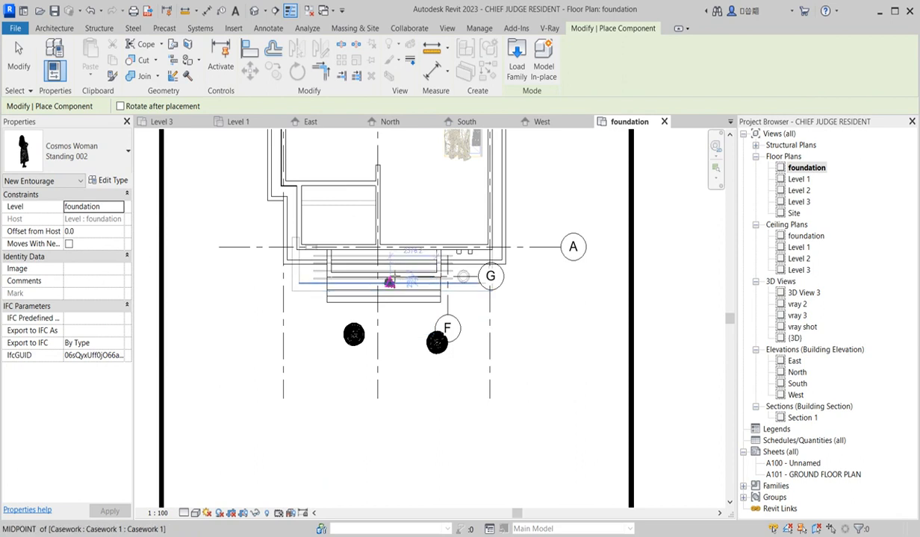
click(386, 263)
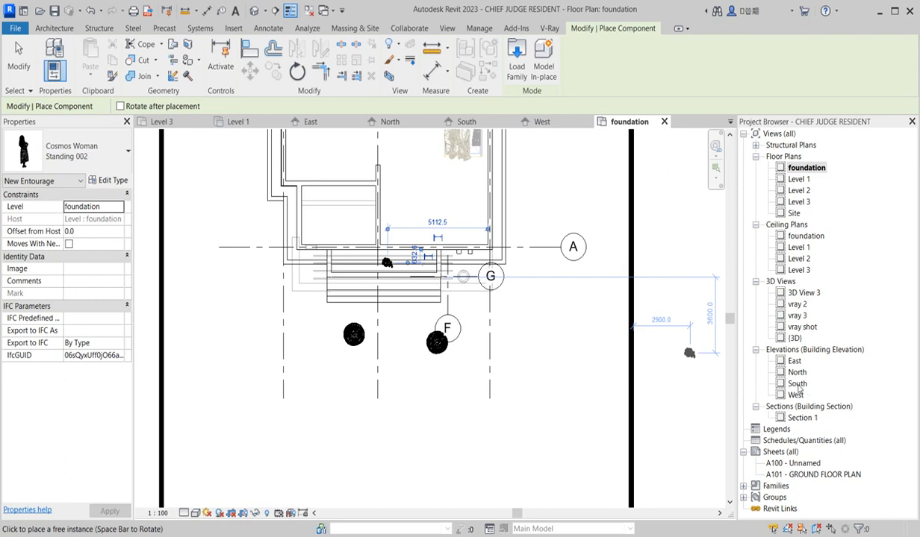
Check in the South elevation how the placed woman sits relative to the porch floor and the foundation level
double_click(797, 386)
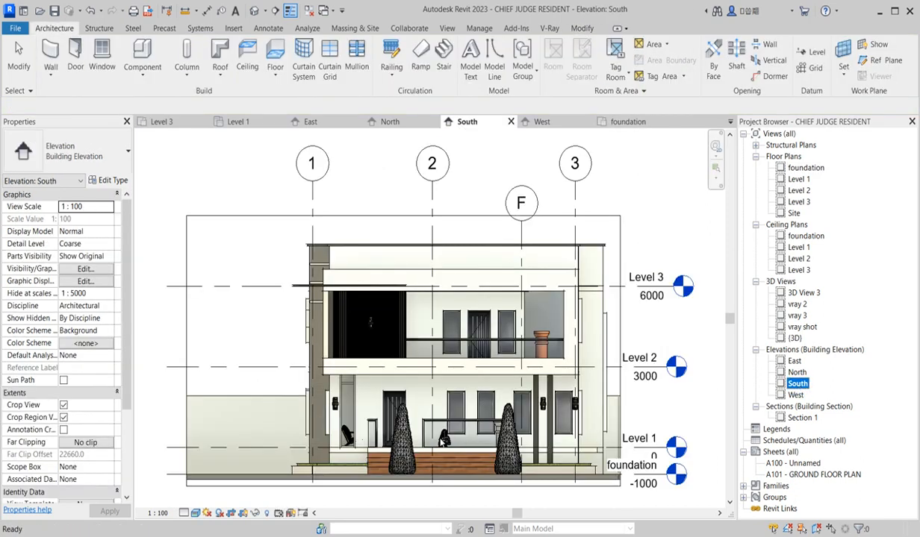
click(255, 381)
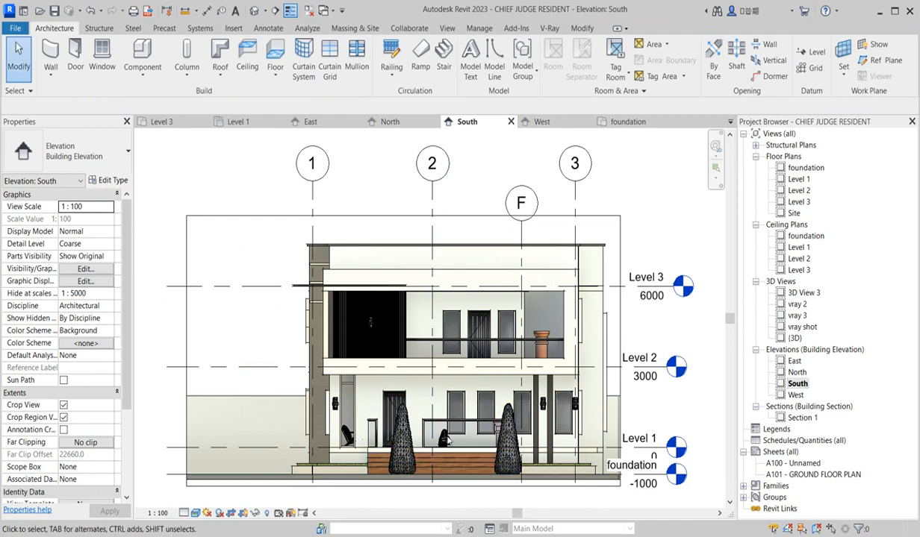
scroll(445, 440, up, 3)
drag(402, 376, 463, 462)
drag(414, 429, 413, 418)
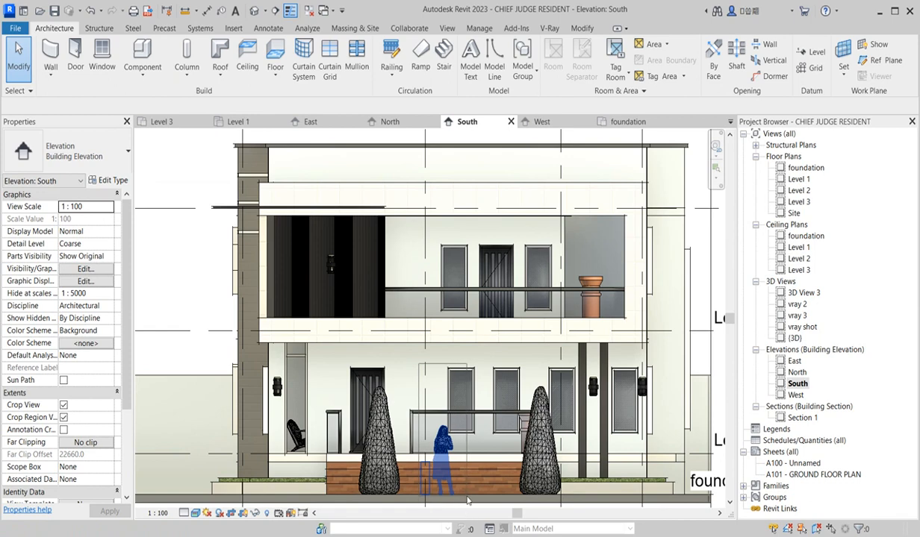
click(470, 499)
drag(470, 499, 426, 431)
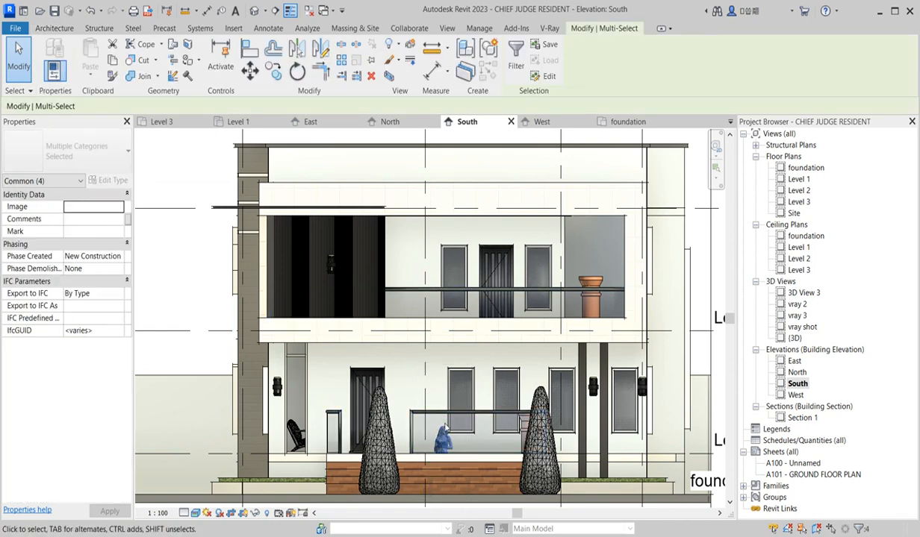
key(Escape)
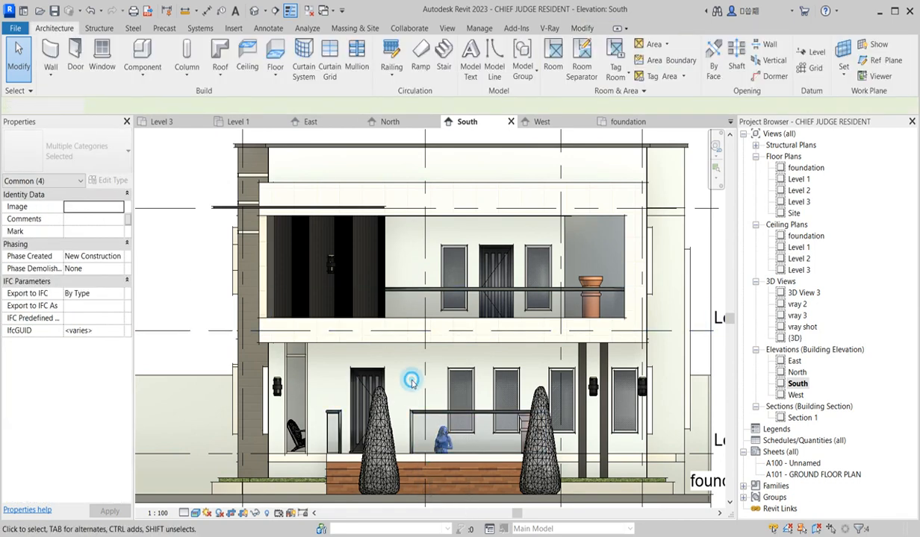
Set the porch woman's level to Level 1 from the Level 1 floor plan, and show her in the vray 2 view
double_click(797, 180)
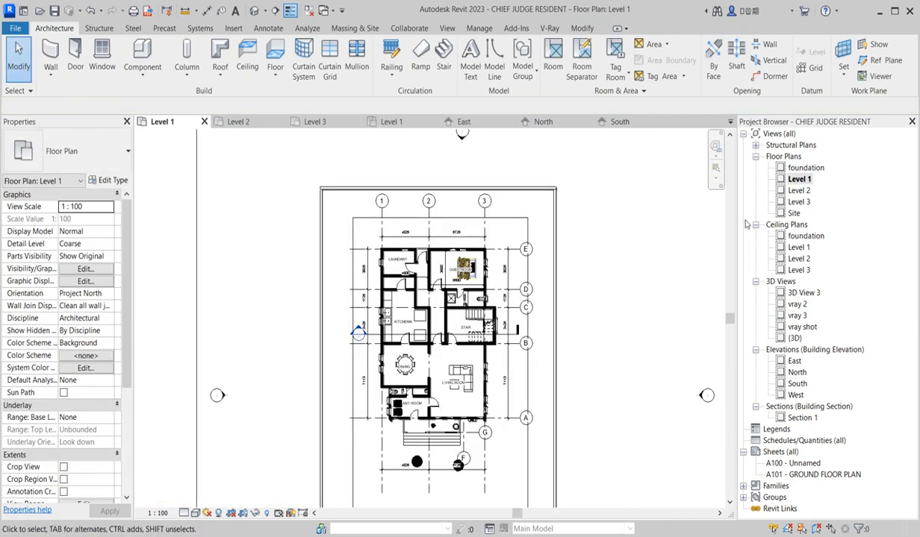
scroll(447, 426, up, 4)
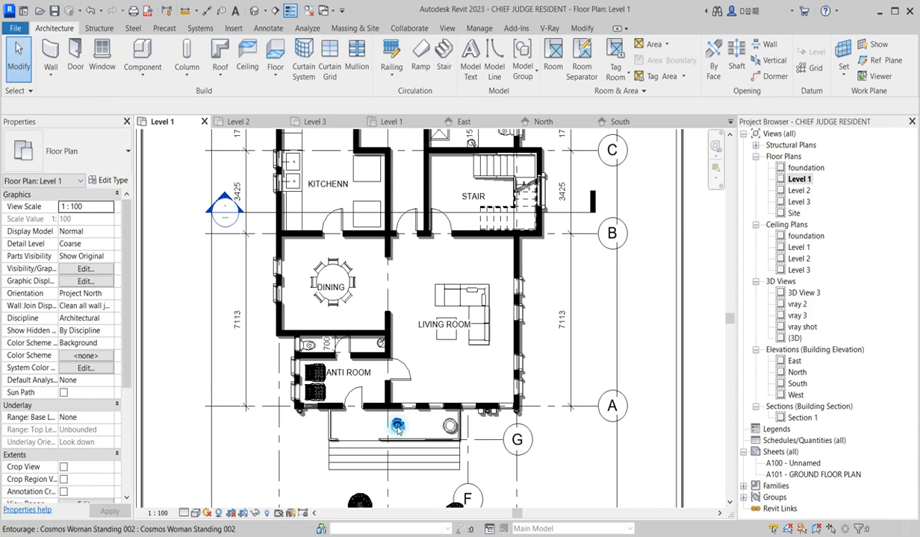
click(397, 426)
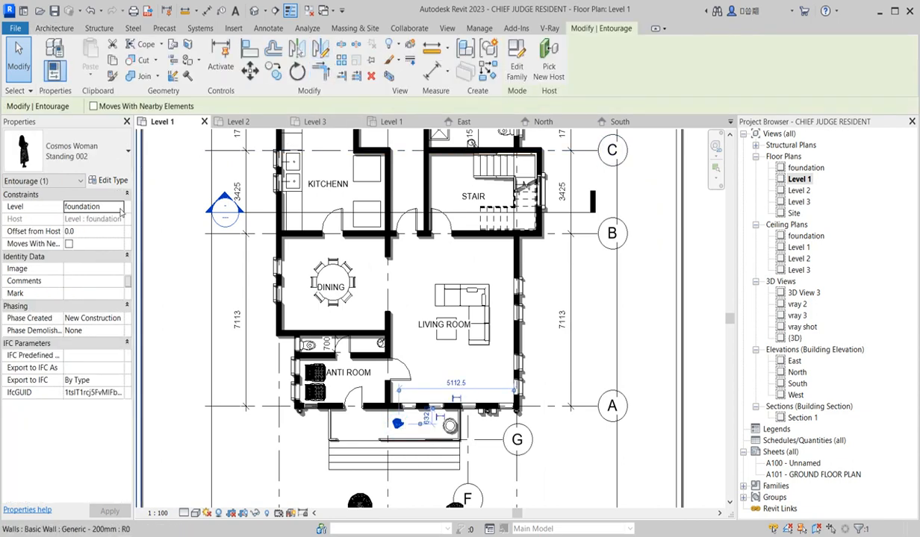
click(119, 209)
click(99, 226)
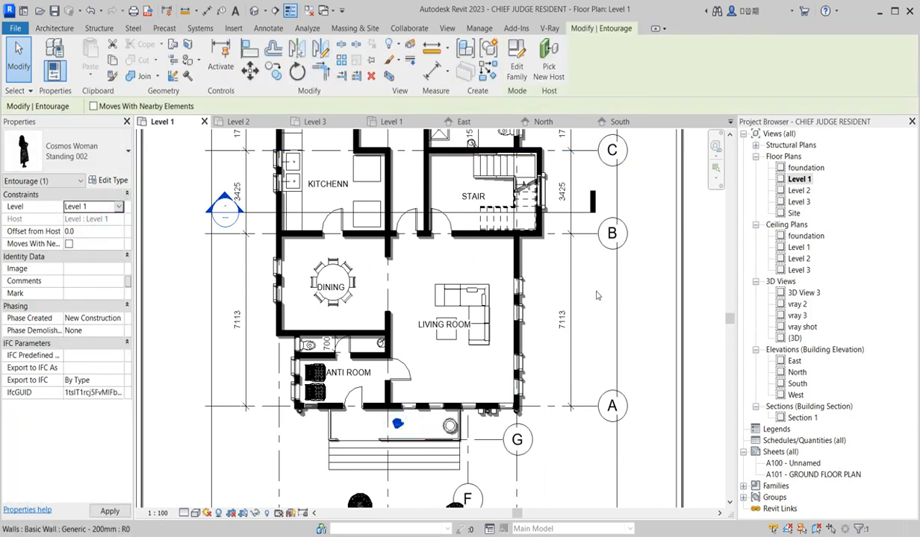
double_click(797, 305)
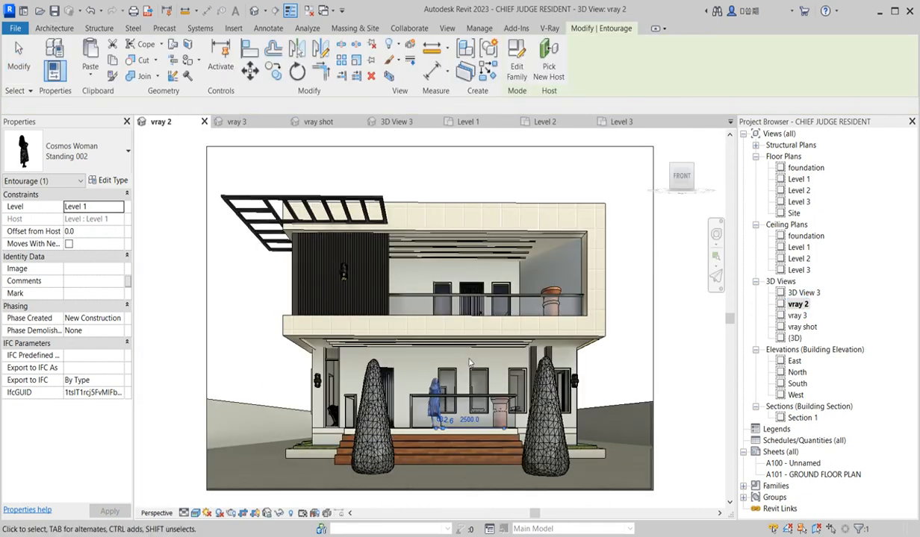
click(635, 367)
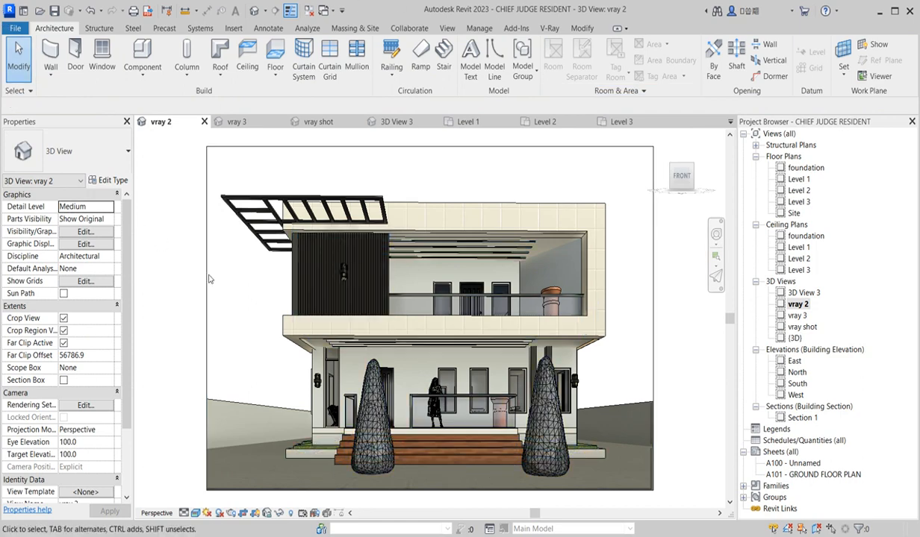
Make vray 2 the current V-Ray render view
click(549, 28)
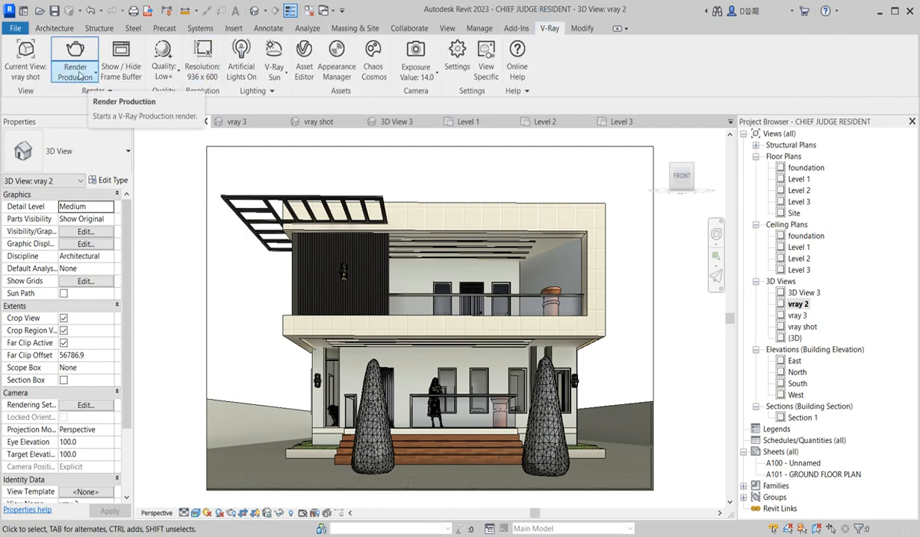
click(25, 64)
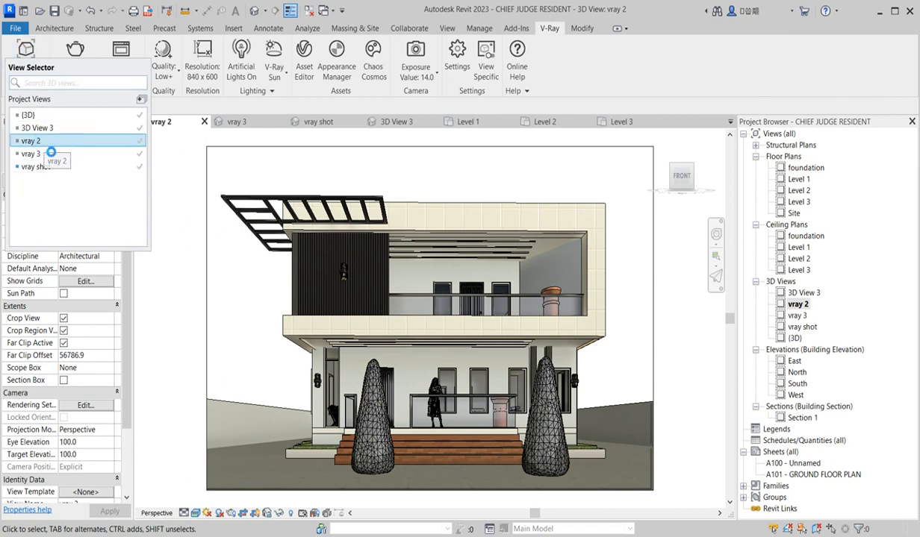
click(44, 147)
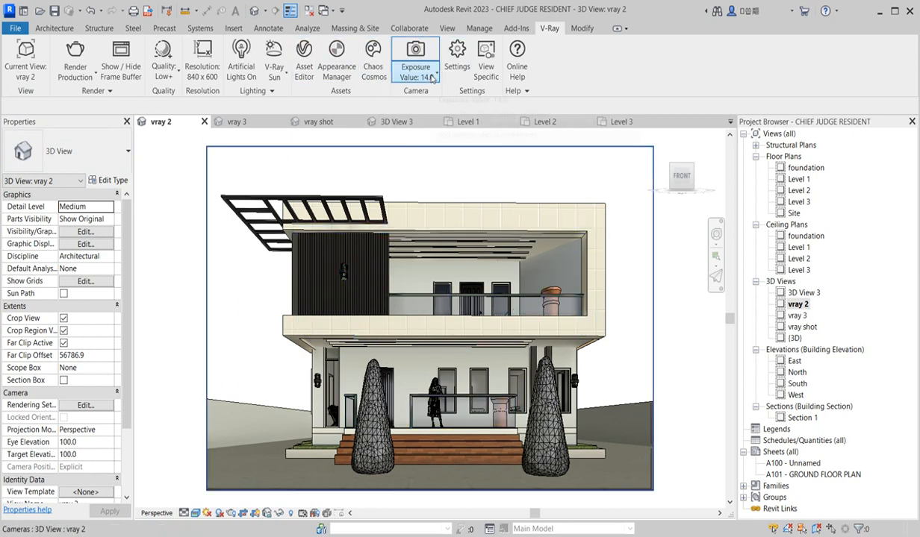
Toggle the artificial lights off and back on, and review the V-Ray Sun light settings
click(250, 68)
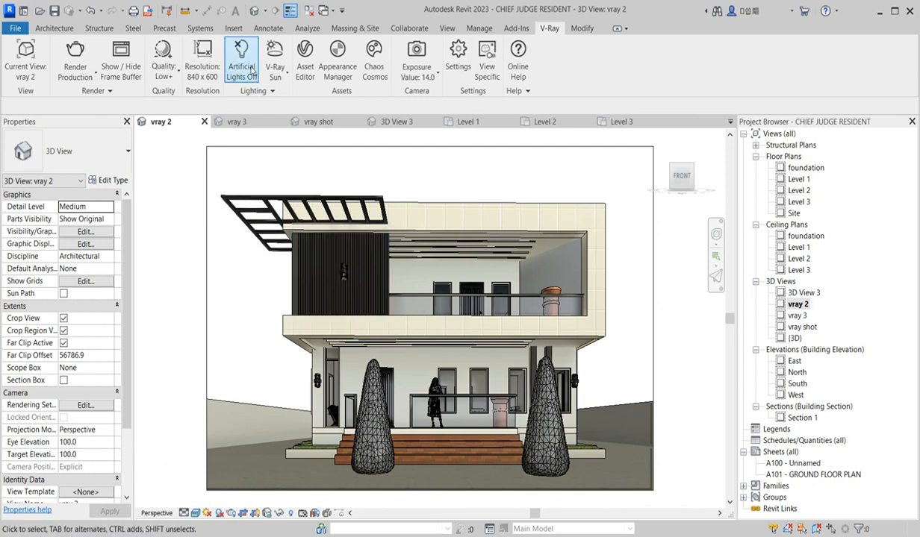
click(251, 68)
click(284, 74)
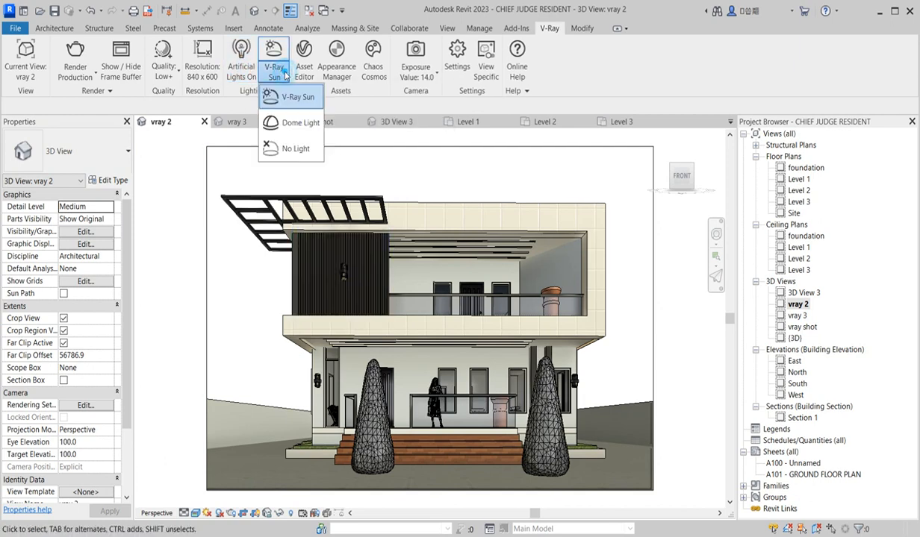
click(282, 97)
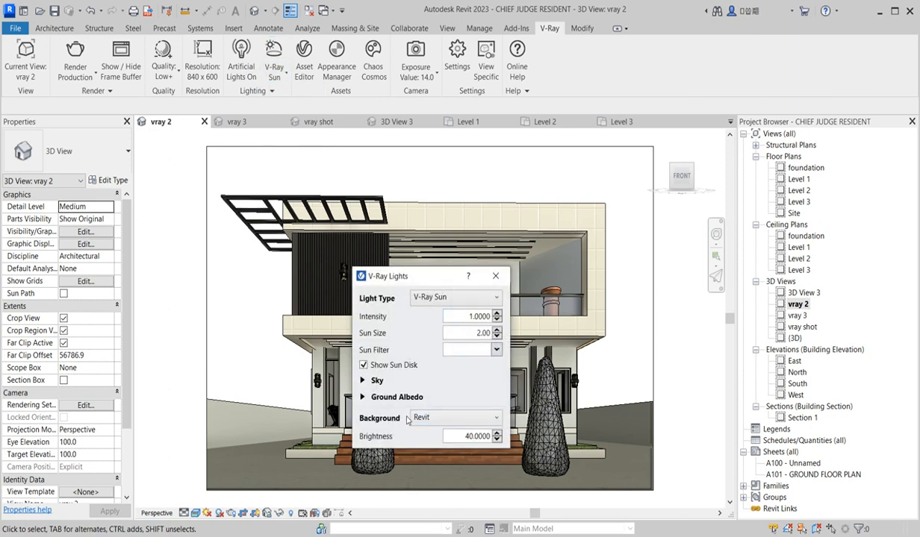
click(495, 276)
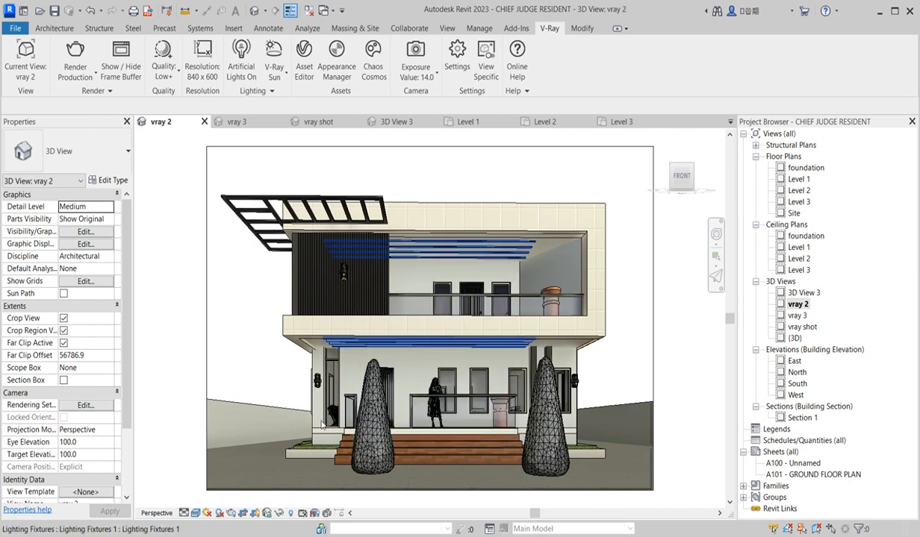
Review the V-Ray camera's exposure and white balance settings
click(415, 72)
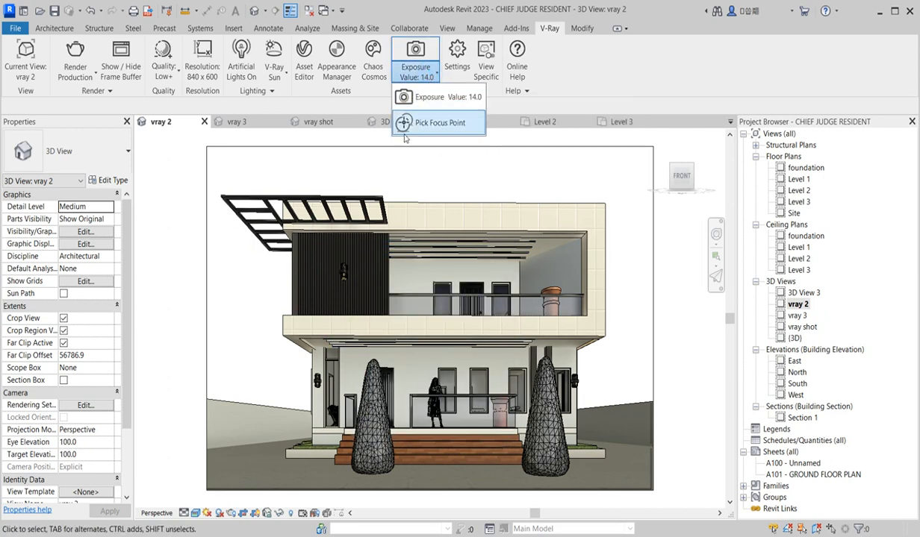
click(415, 97)
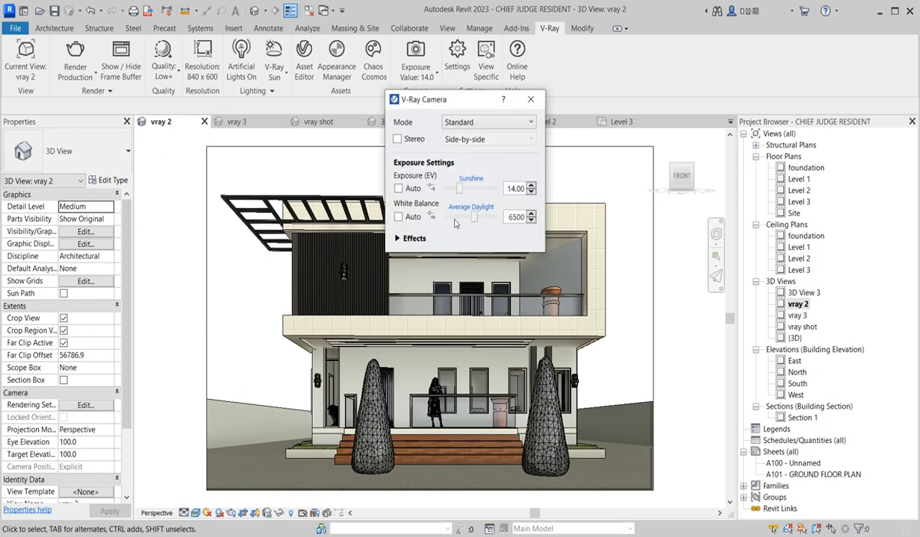
click(530, 99)
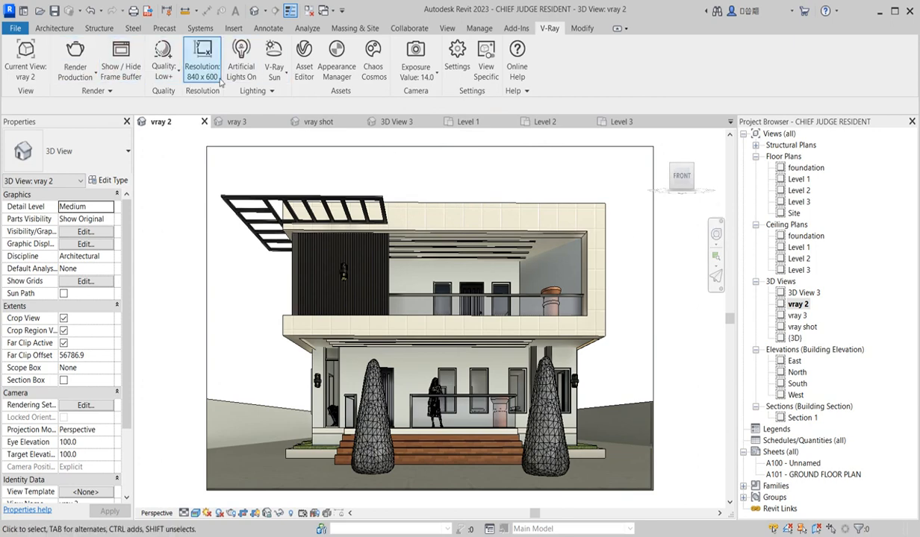
Start a V-Ray production render of vray 2 with High quality and the resolution set to 150 DPI
click(163, 69)
click(164, 153)
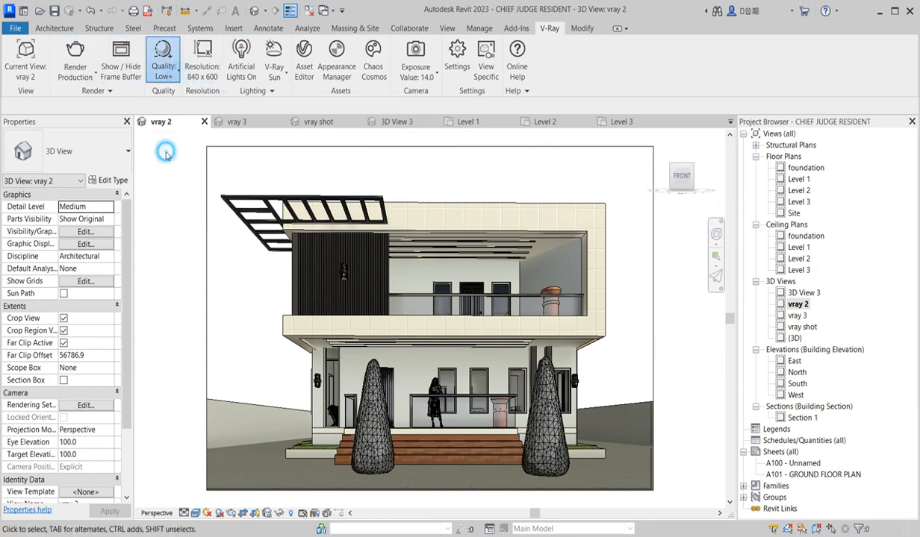
click(203, 76)
click(210, 190)
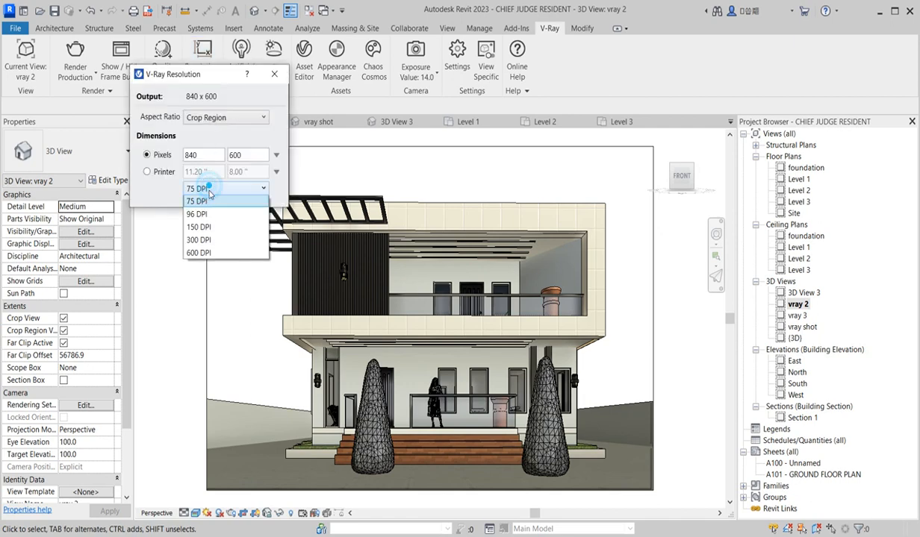
click(211, 234)
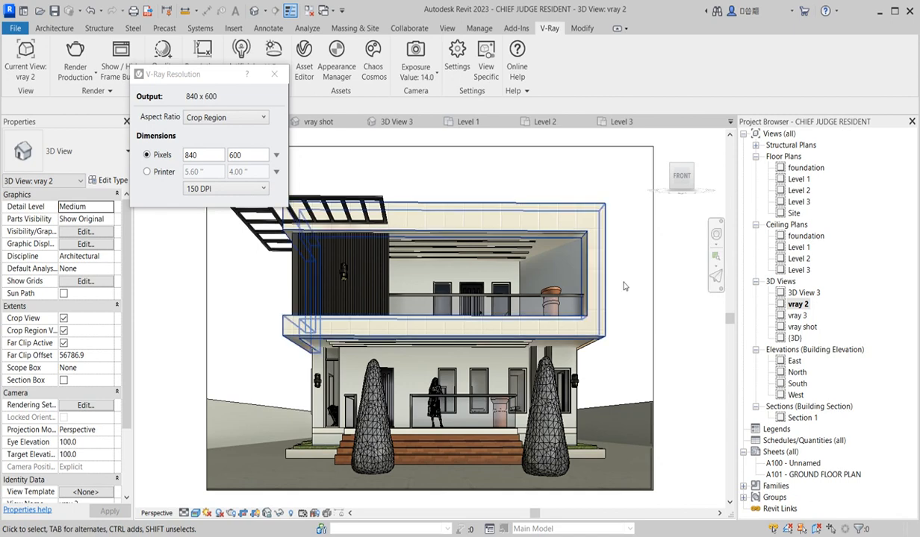
click(274, 74)
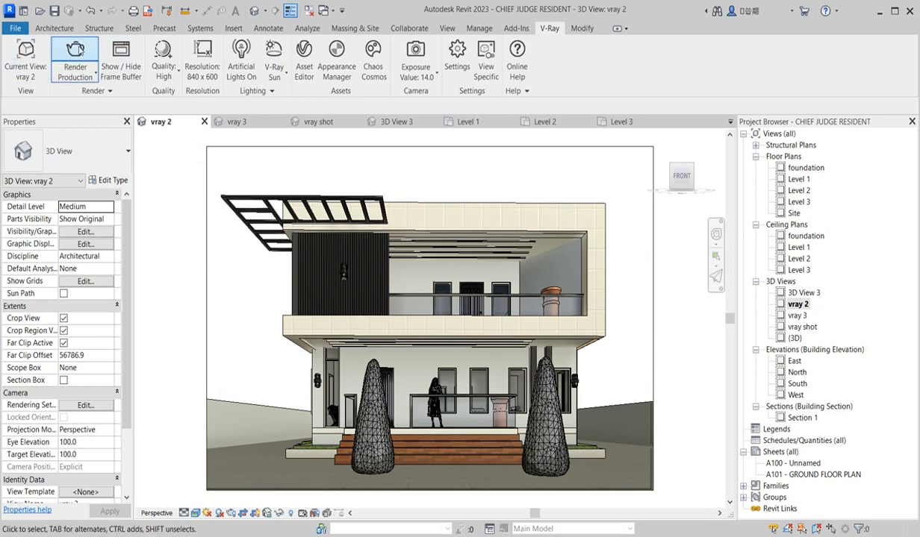
click(72, 51)
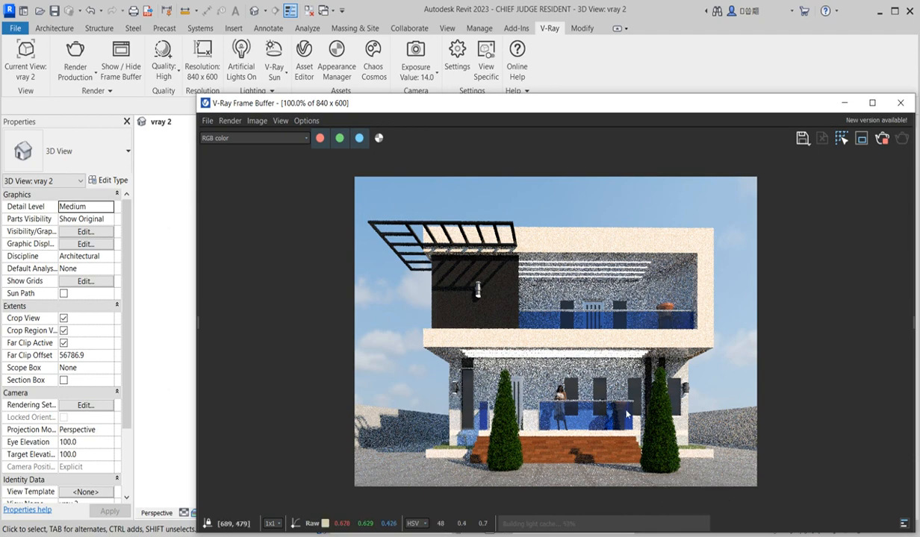
Examine the porch, the standing person, the wall light and the full facade in the V-Ray render in progress
scroll(571, 411, up, 1)
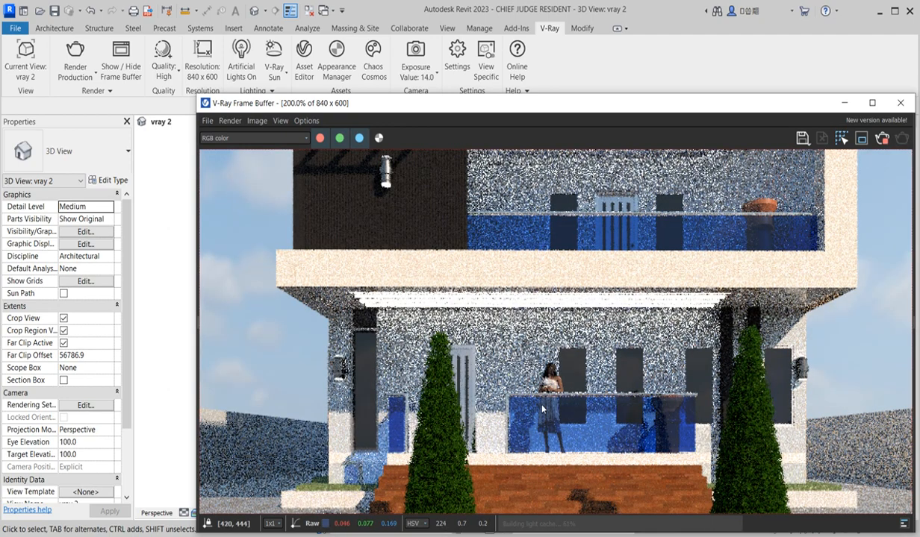
scroll(534, 388, up, 2)
scroll(501, 364, down, 4)
scroll(596, 384, up, 2)
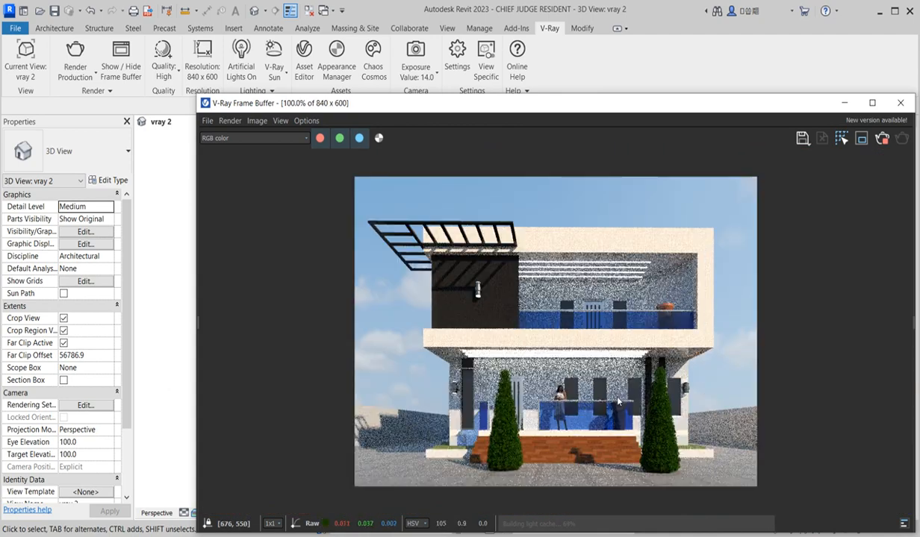
scroll(657, 398, down, 1)
scroll(671, 406, up, 1)
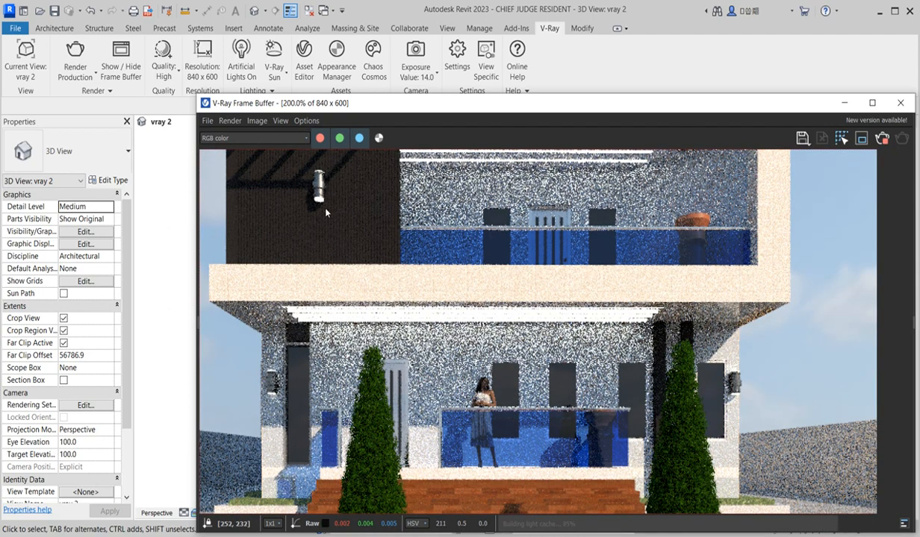
scroll(326, 213, down, 2)
scroll(674, 341, up, 1)
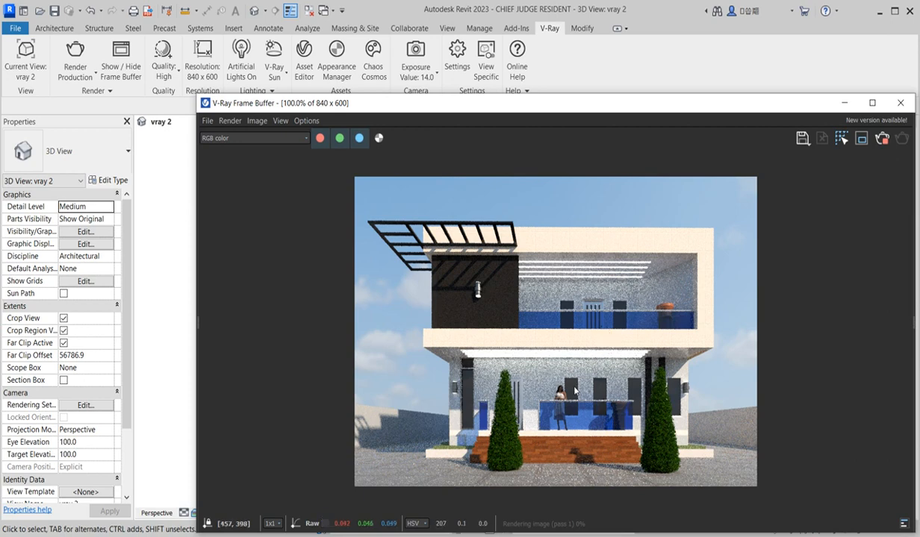
scroll(575, 389, up, 1)
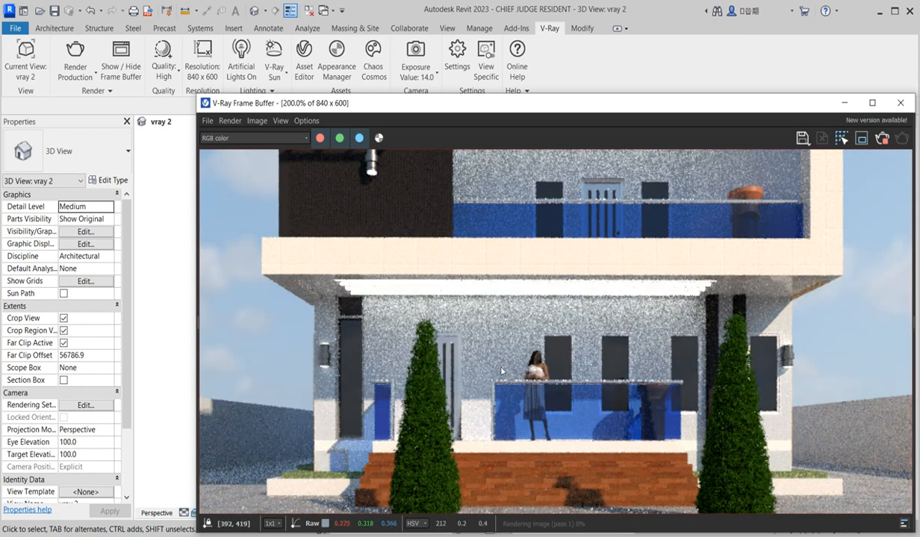
scroll(506, 384, down, 2)
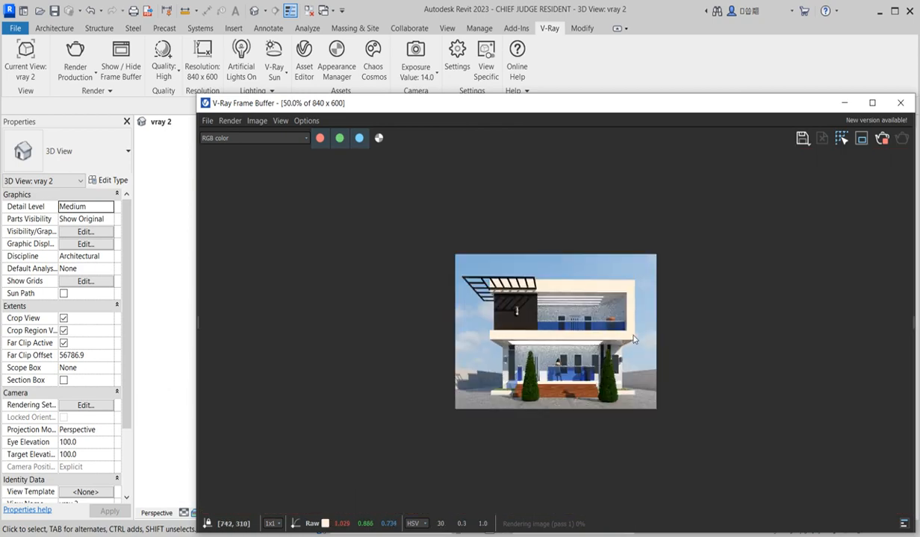
scroll(633, 340, up, 1)
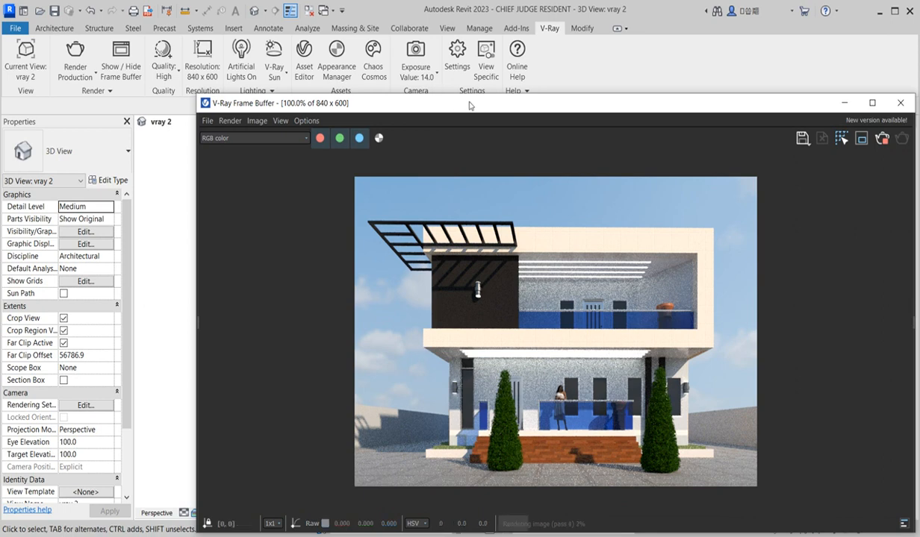
Shift the V-Ray Frame Buffer window off the Project Browser and check the refining render at different magnifications
drag(469, 104, 377, 97)
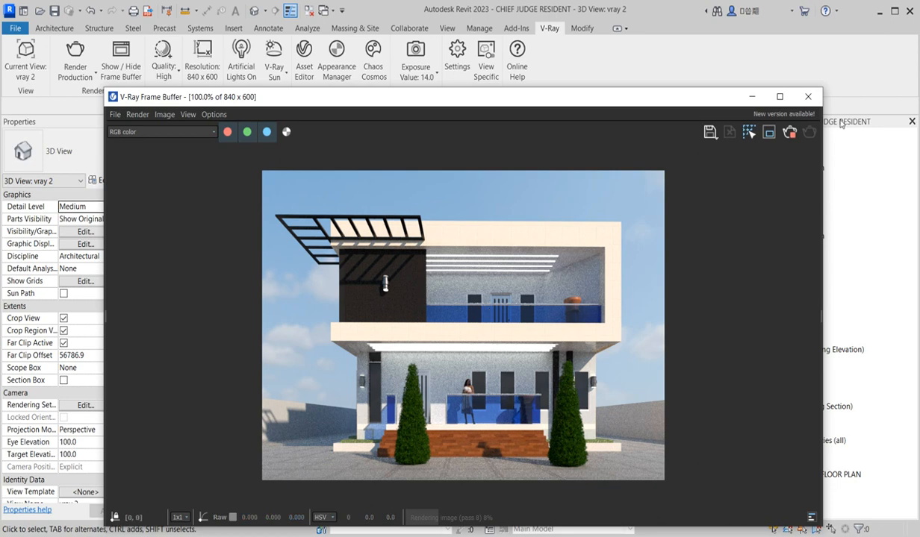
scroll(490, 332, down, 2)
scroll(490, 331, up, 2)
scroll(650, 342, down, 3)
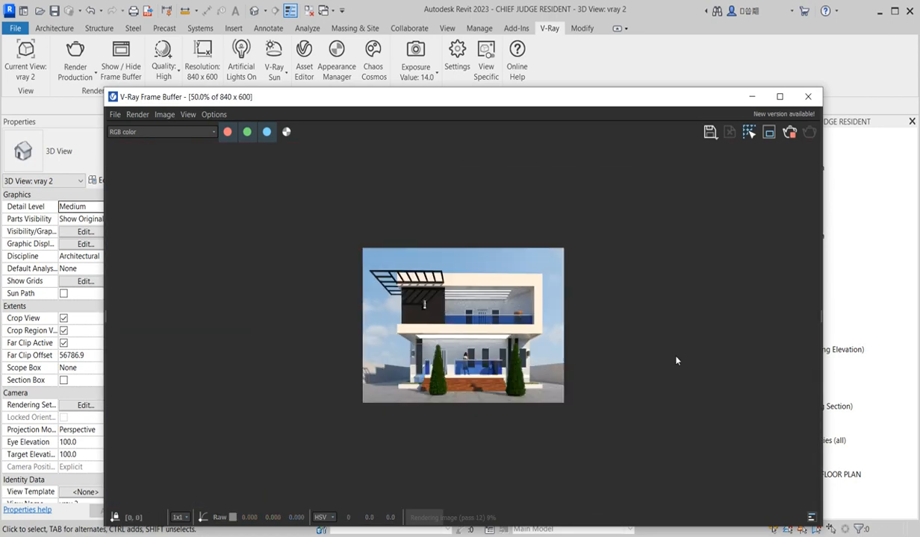
scroll(651, 342, up, 2)
scroll(515, 306, down, 1)
scroll(432, 259, up, 1)
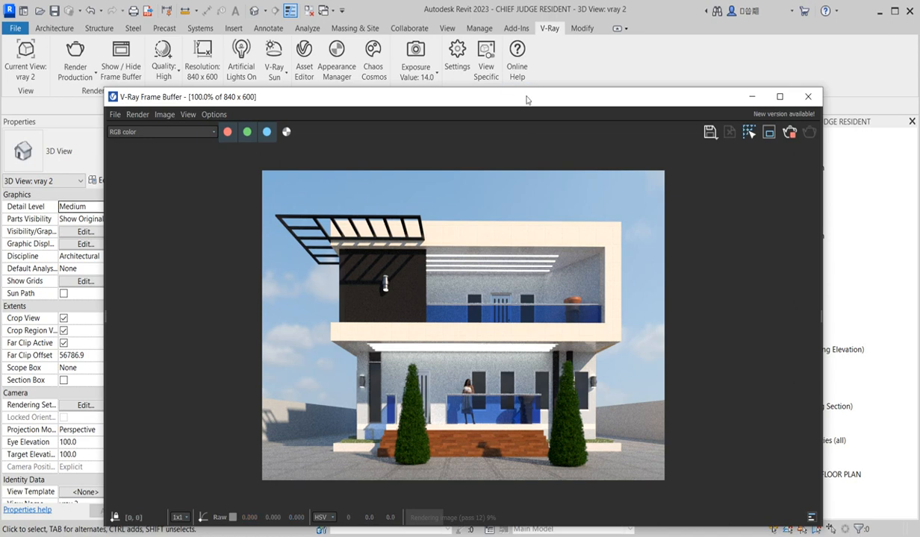
Reposition, narrow and heighten the V-Ray Frame Buffer window so the render sits beside the vray 2 model view
drag(507, 96, 403, 53)
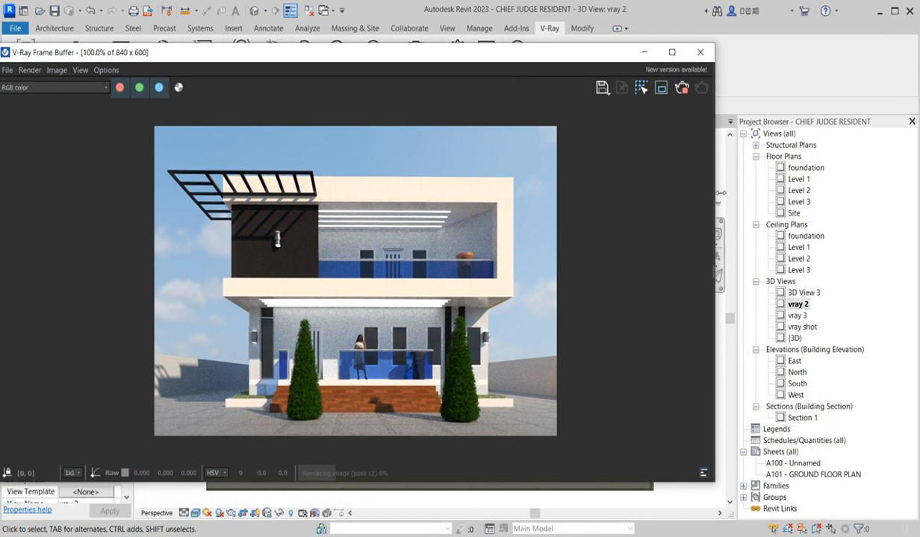
drag(715, 193, 440, 195)
drag(231, 57, 237, 25)
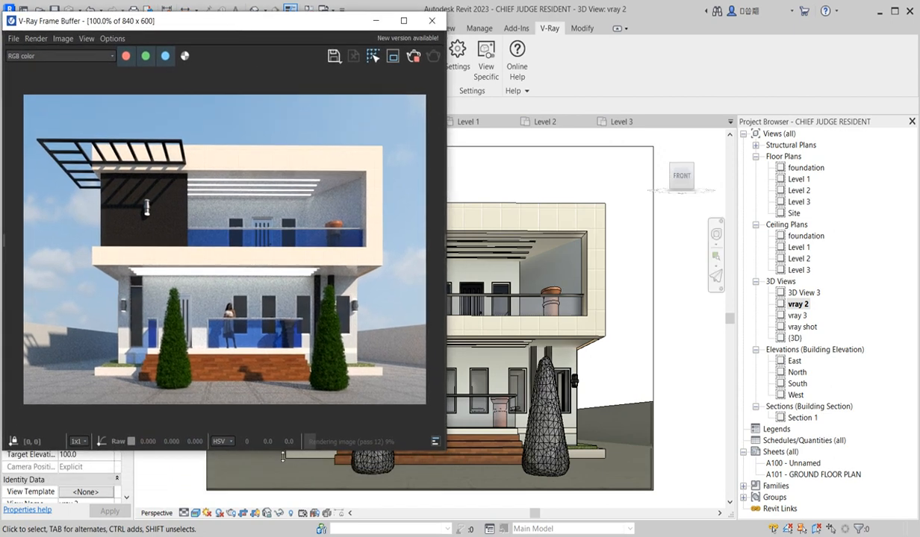
drag(283, 454, 271, 534)
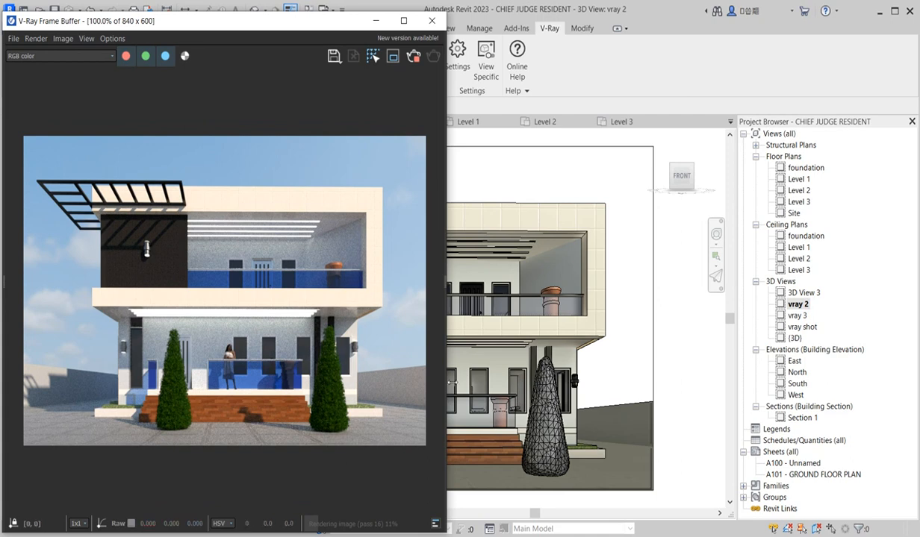